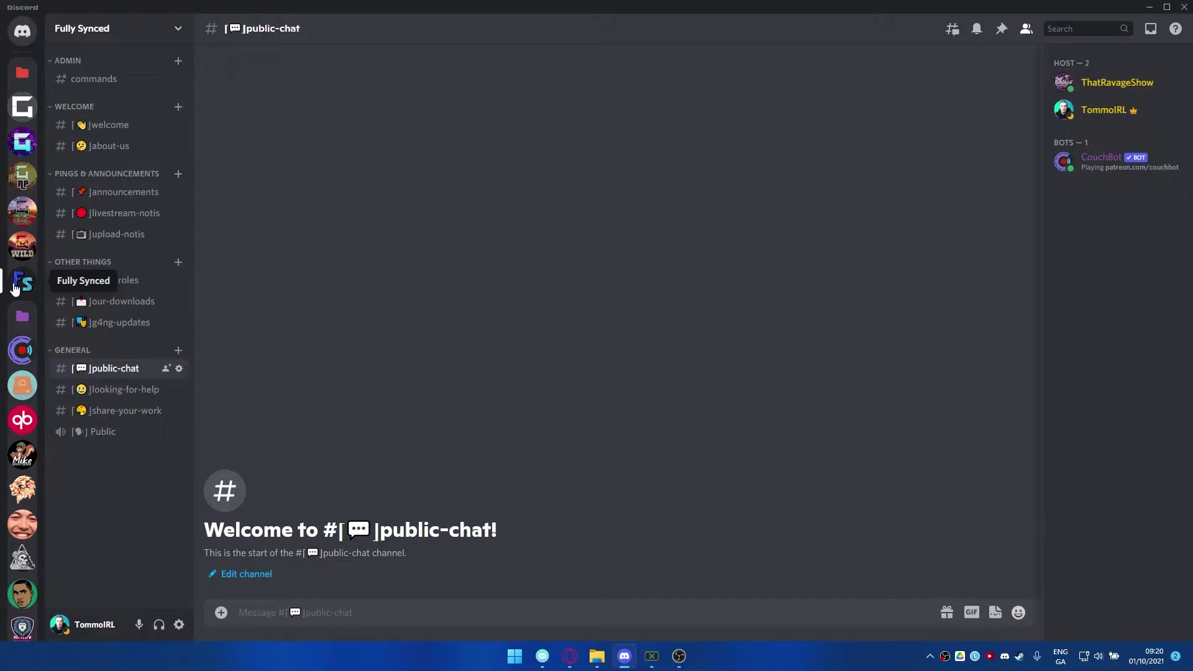
Step: Create a new role in the Fully Synced server's role settings, then return to the server
right_click(15, 289)
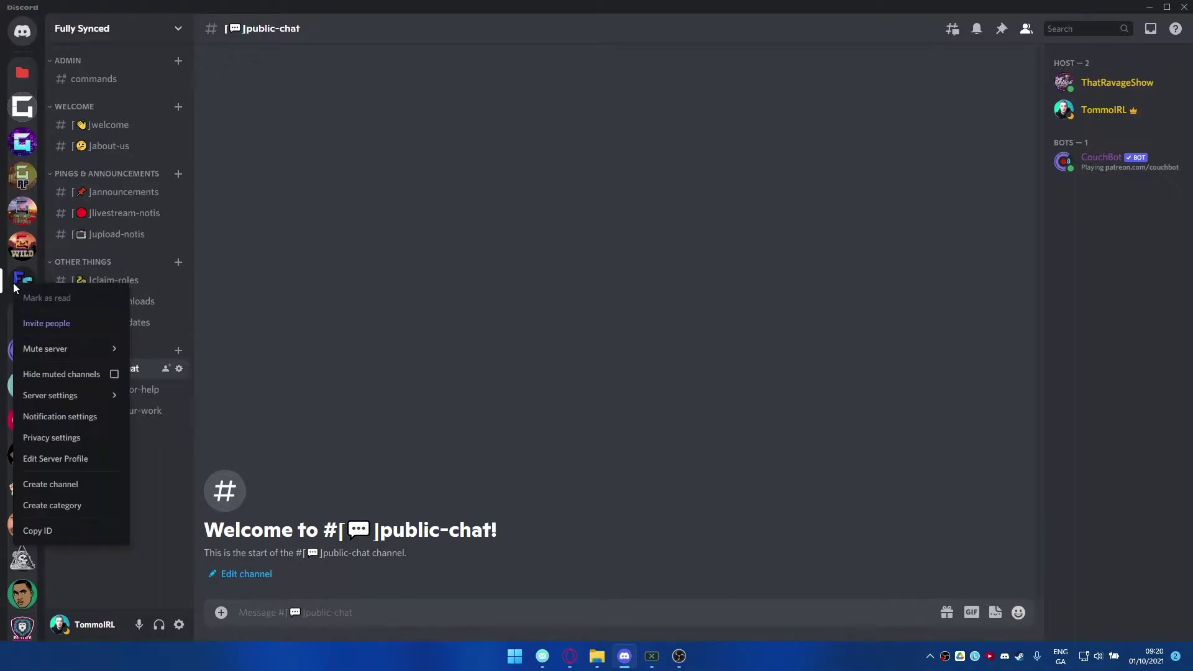
mouse_move(64, 397)
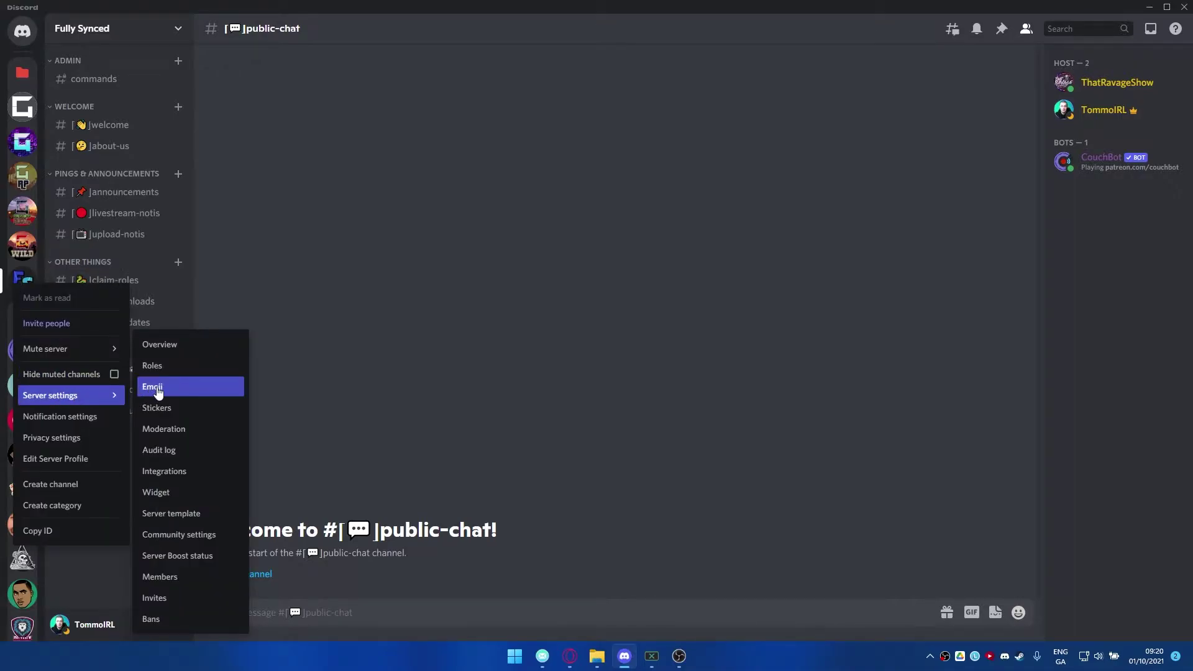
left_click(153, 365)
scroll(547, 348, "down", 1)
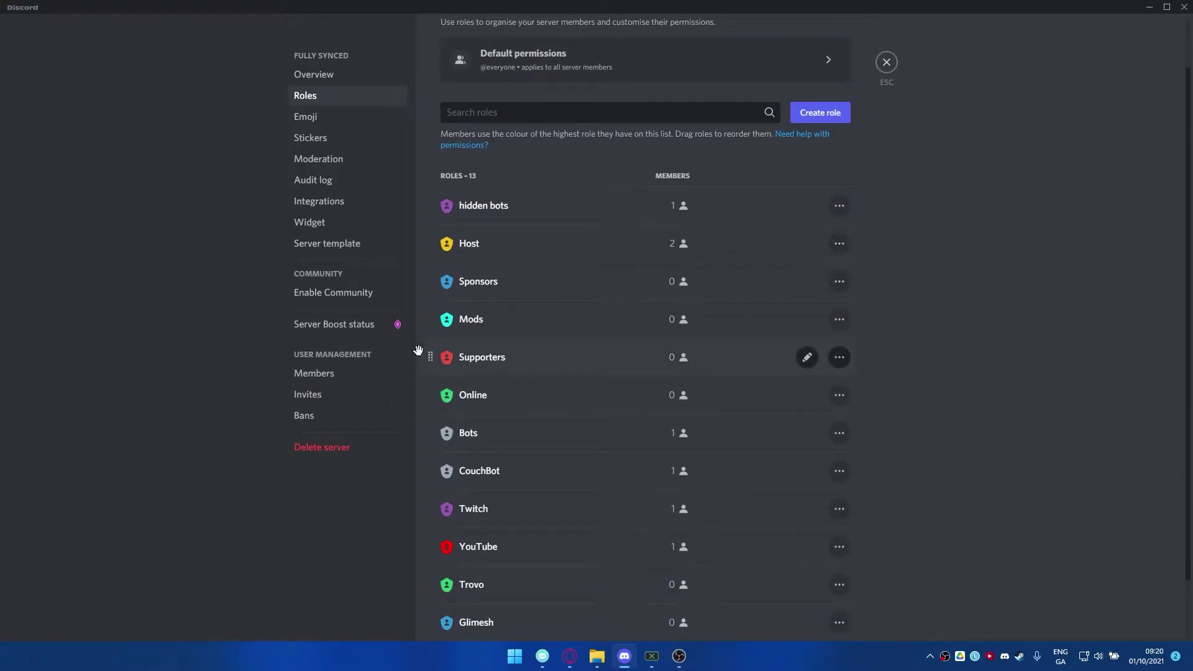
scroll(560, 336, "up", 1)
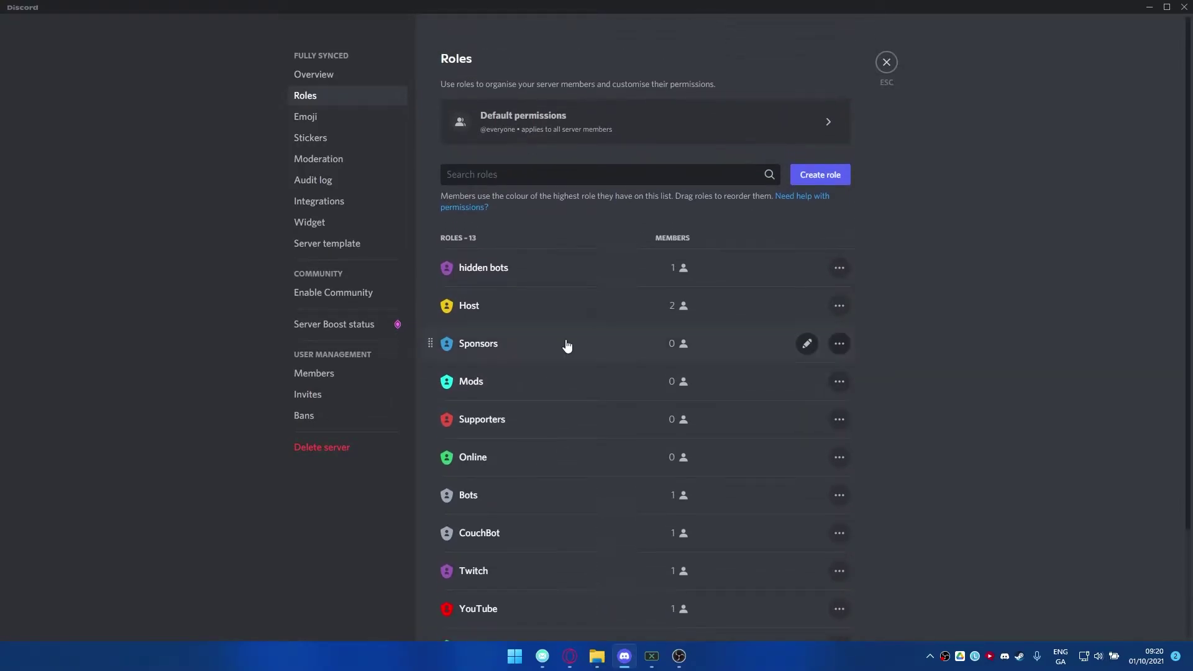
left_click(819, 176)
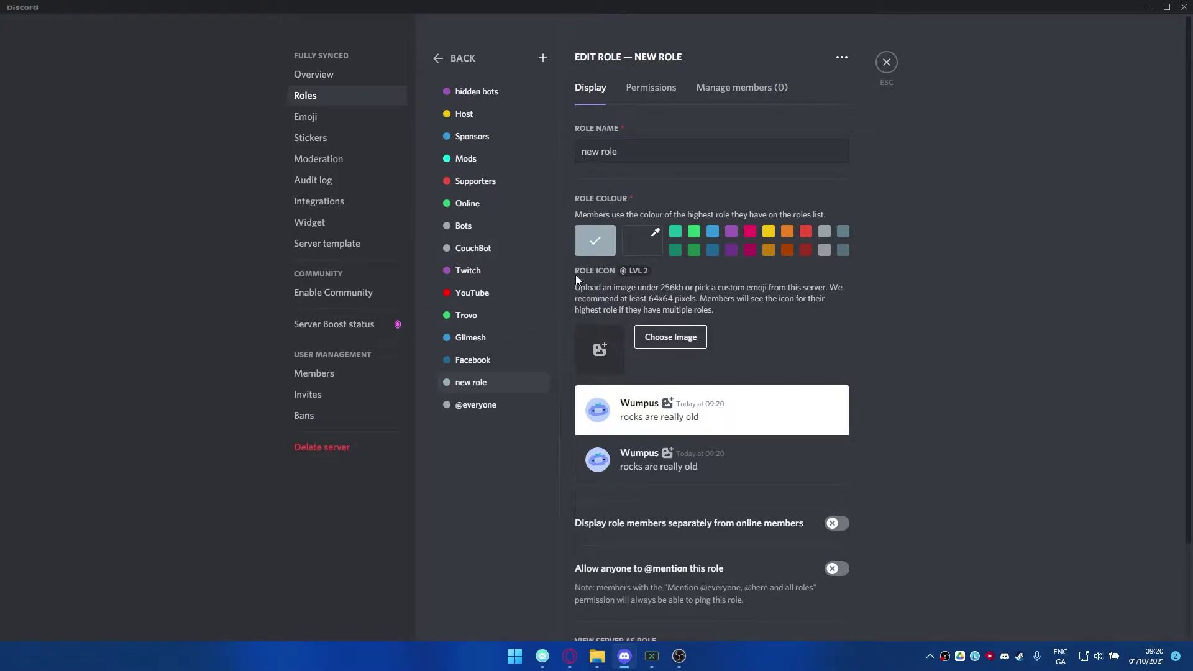
left_click(887, 63)
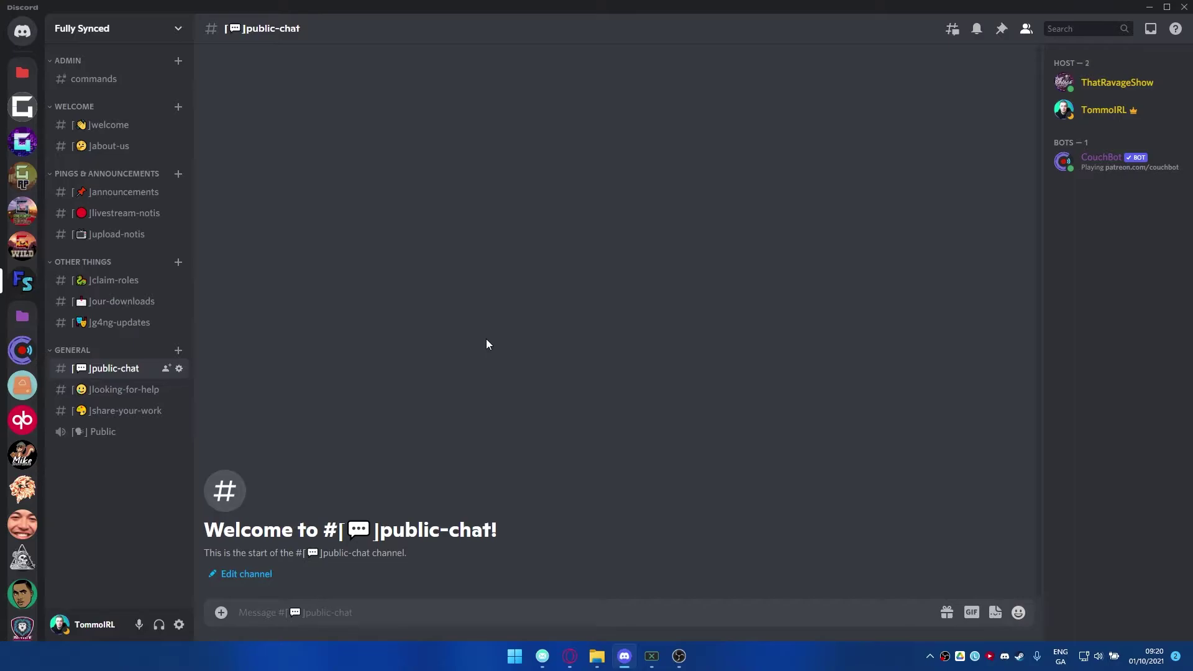
Step: Create a private category named "Supporter rooms" that grants access to the Supporters role
right_click(94, 501)
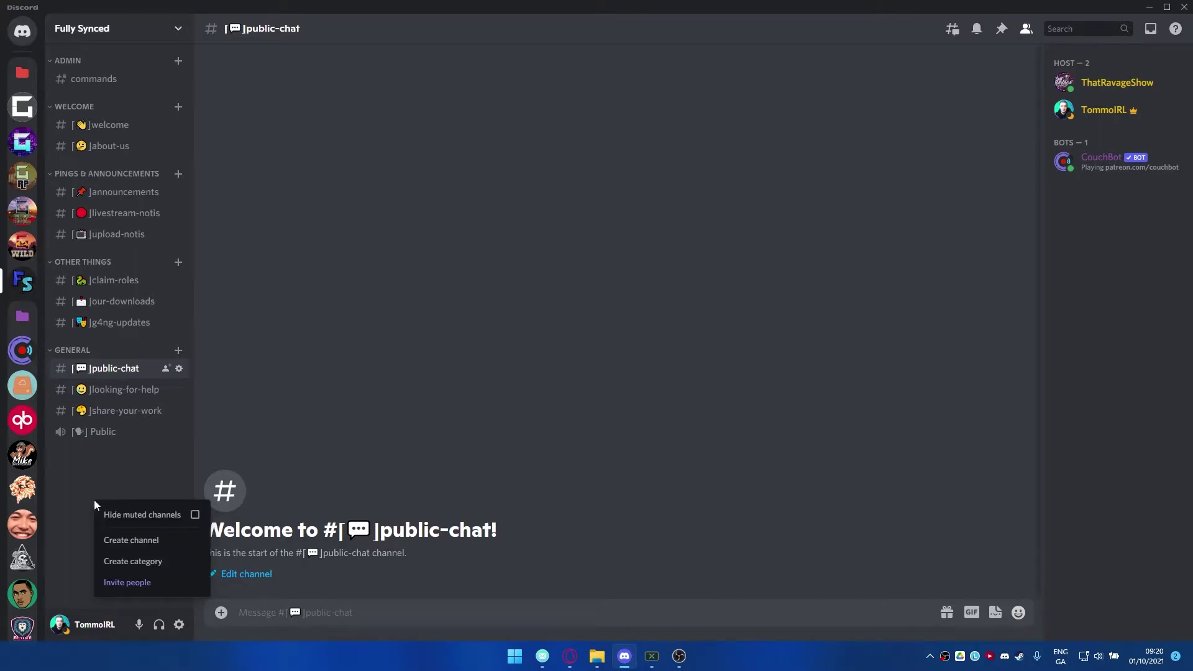
left_click(146, 563)
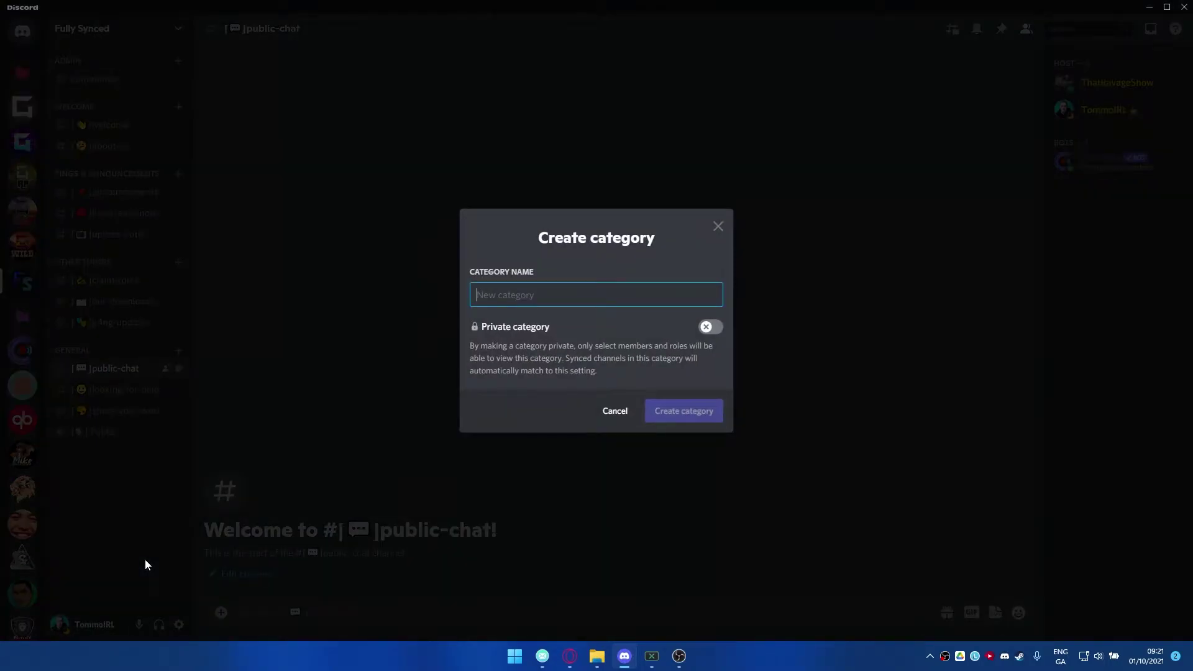
type("Supporter rooms")
left_click(710, 327)
left_click(694, 412)
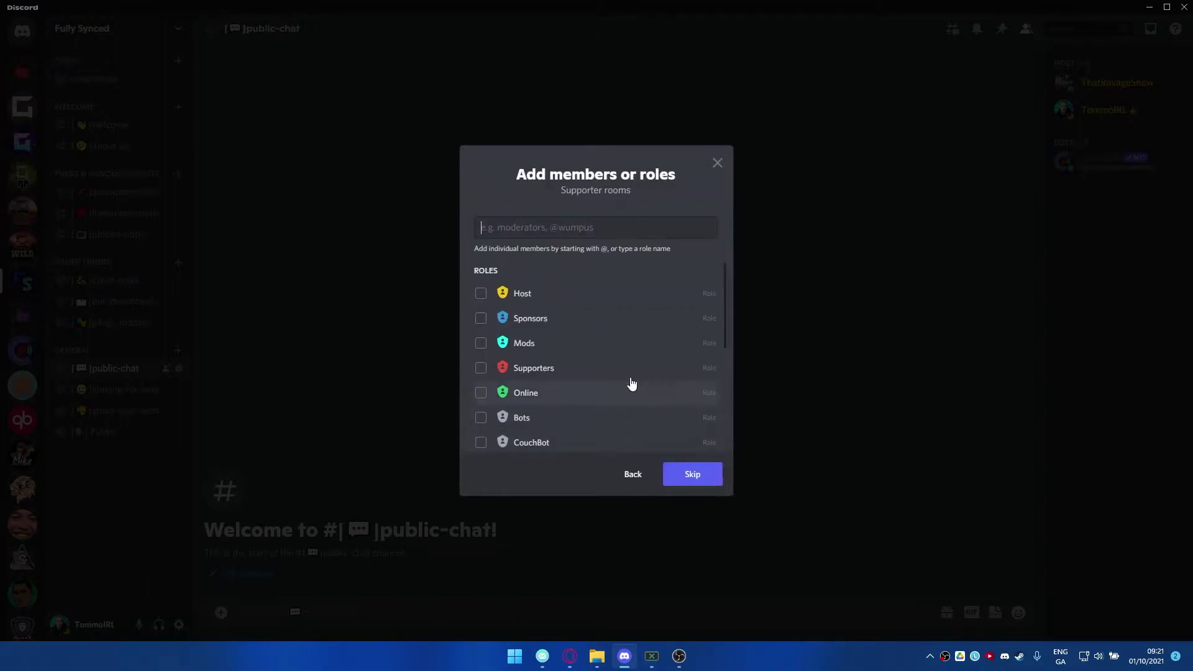
left_click(569, 367)
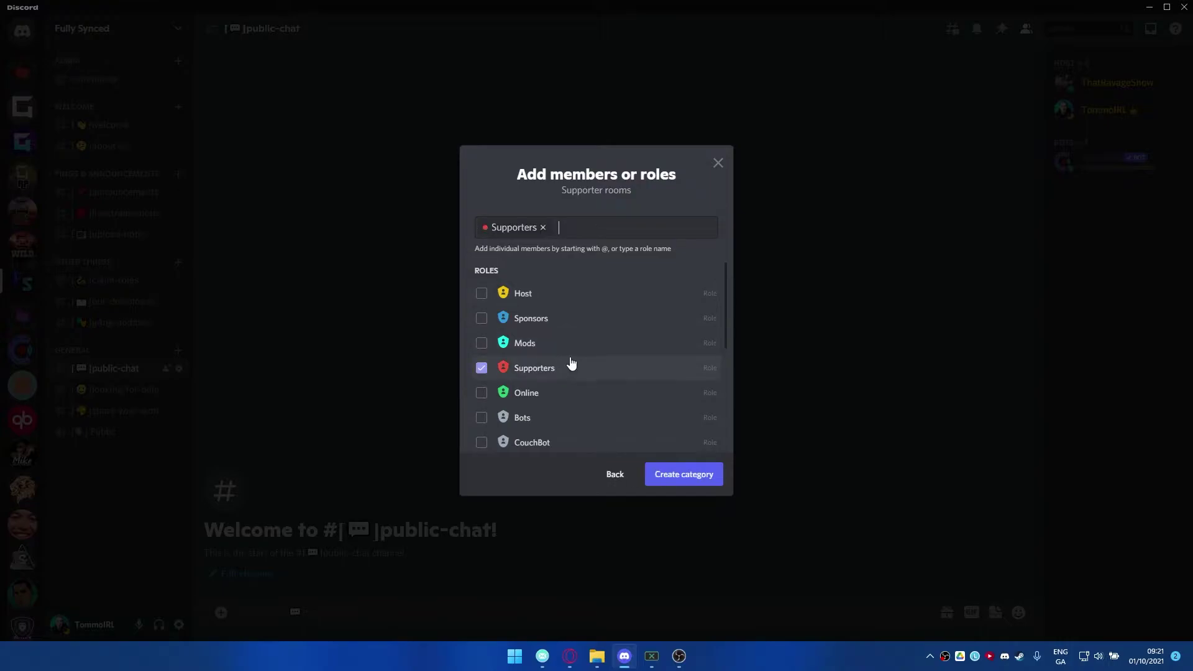
left_click(697, 475)
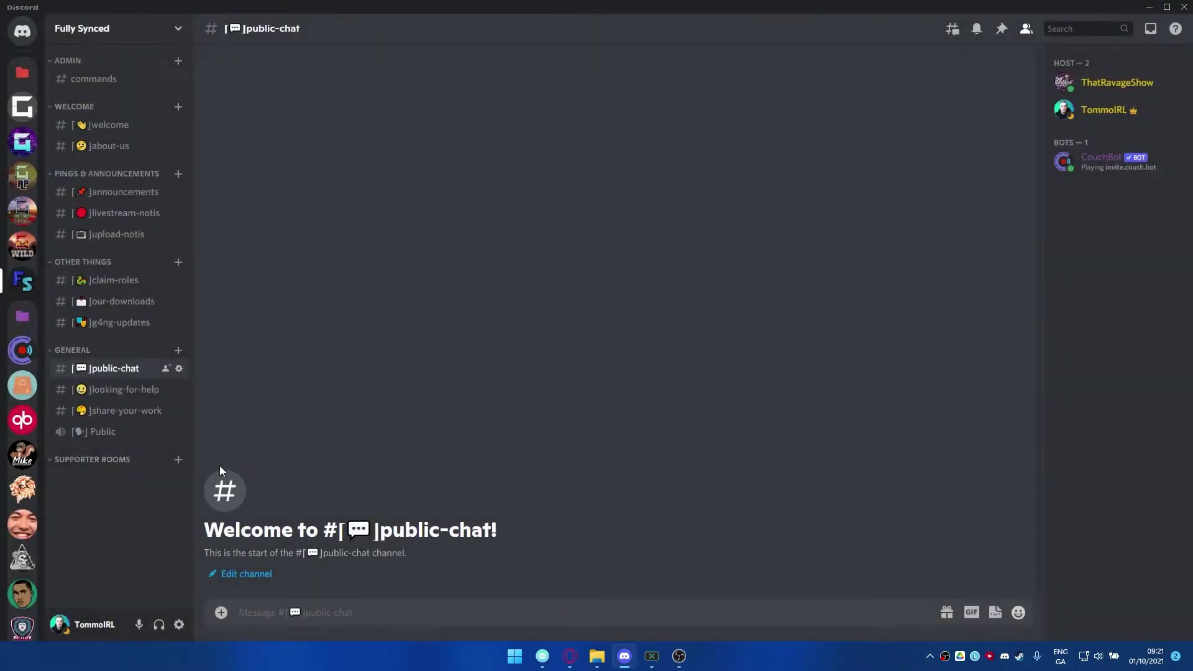
Step: Add a text channel named "supporter-chat" to the Supporter rooms category
left_click(179, 461)
type("supporter-chat")
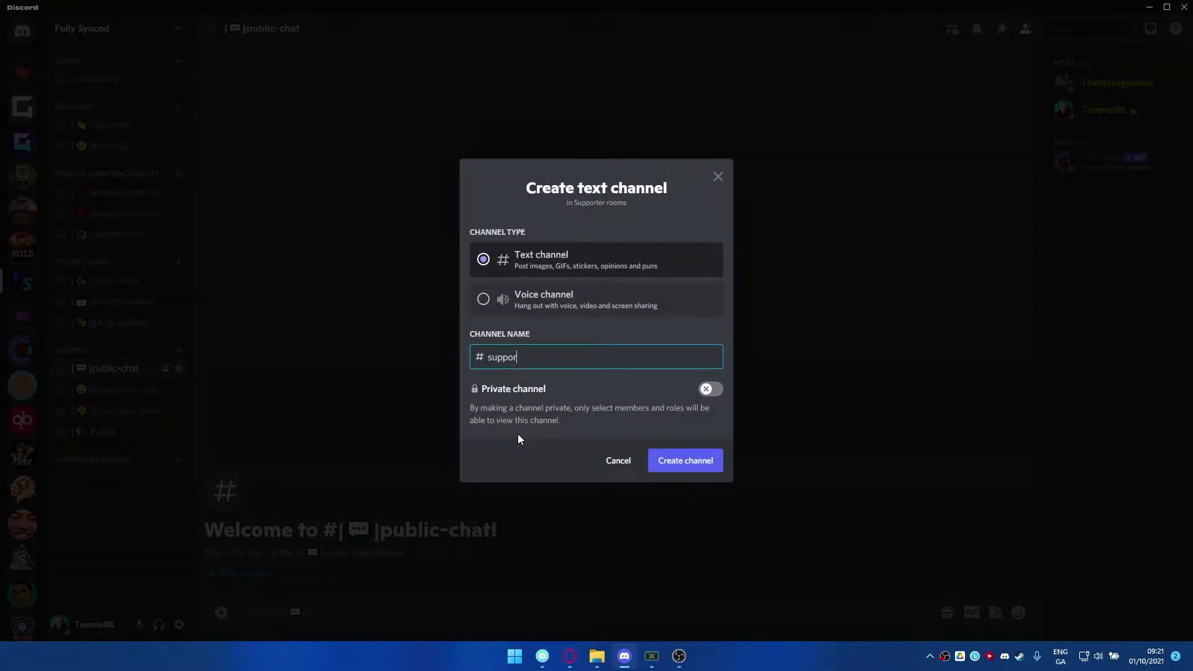
key("Return")
Step: Add a voice channel named "Voice channel" to the Supporter rooms category
left_click(179, 460)
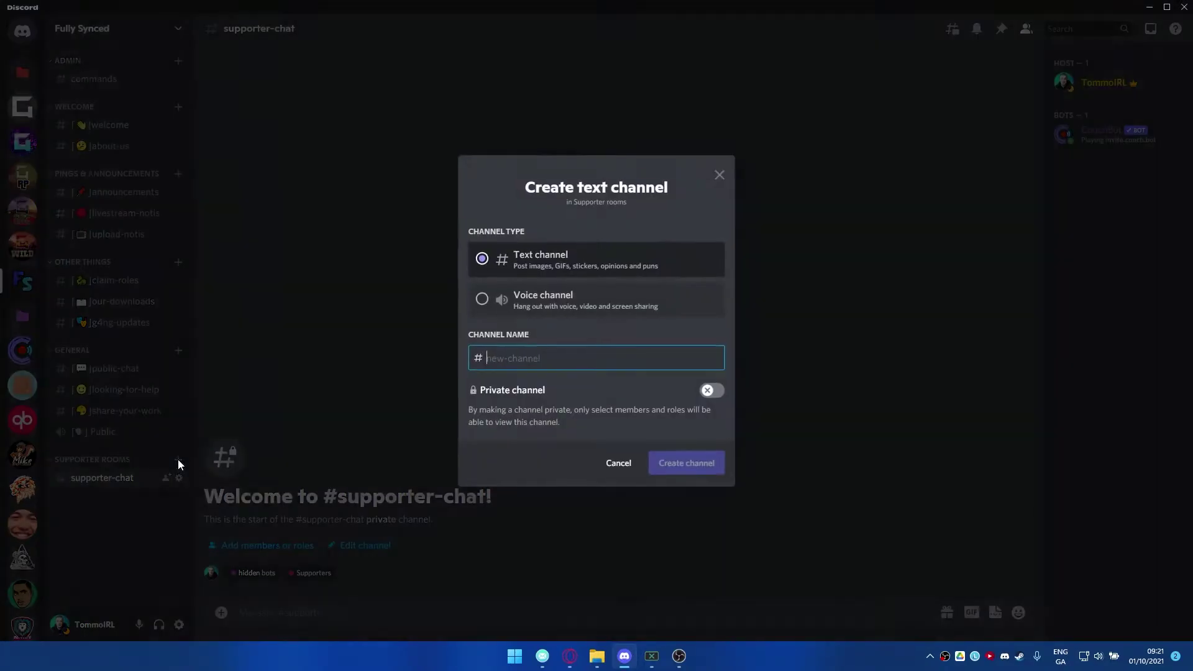
left_click(617, 313)
left_click(572, 351)
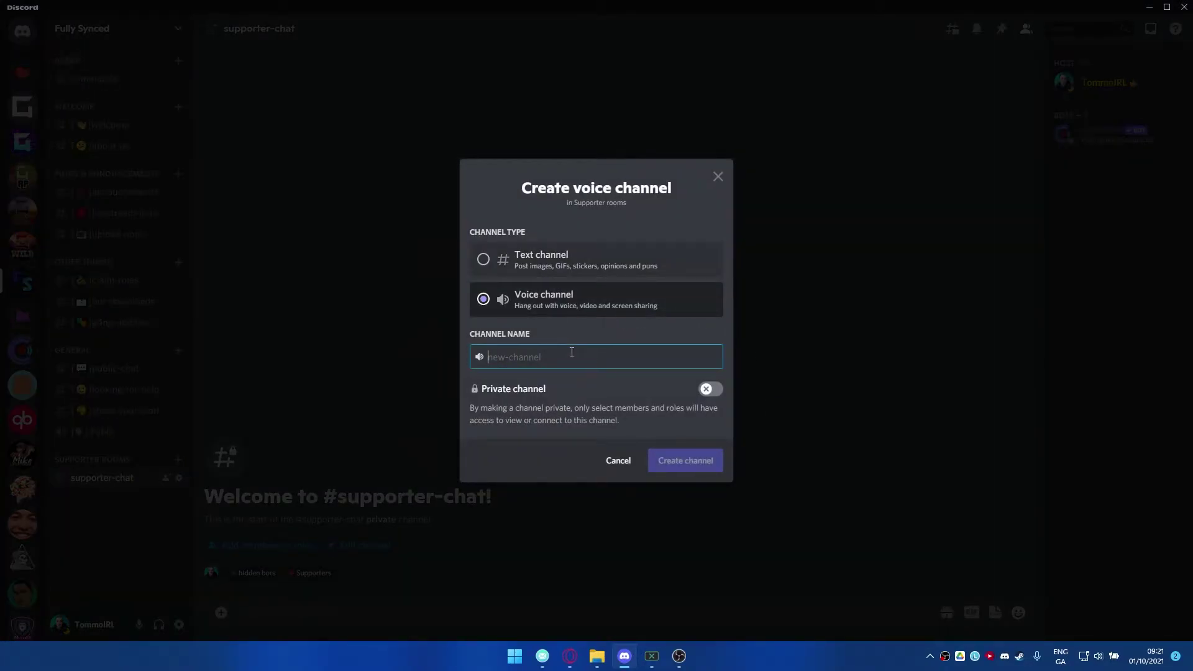
type("Voice channel")
key("Return")
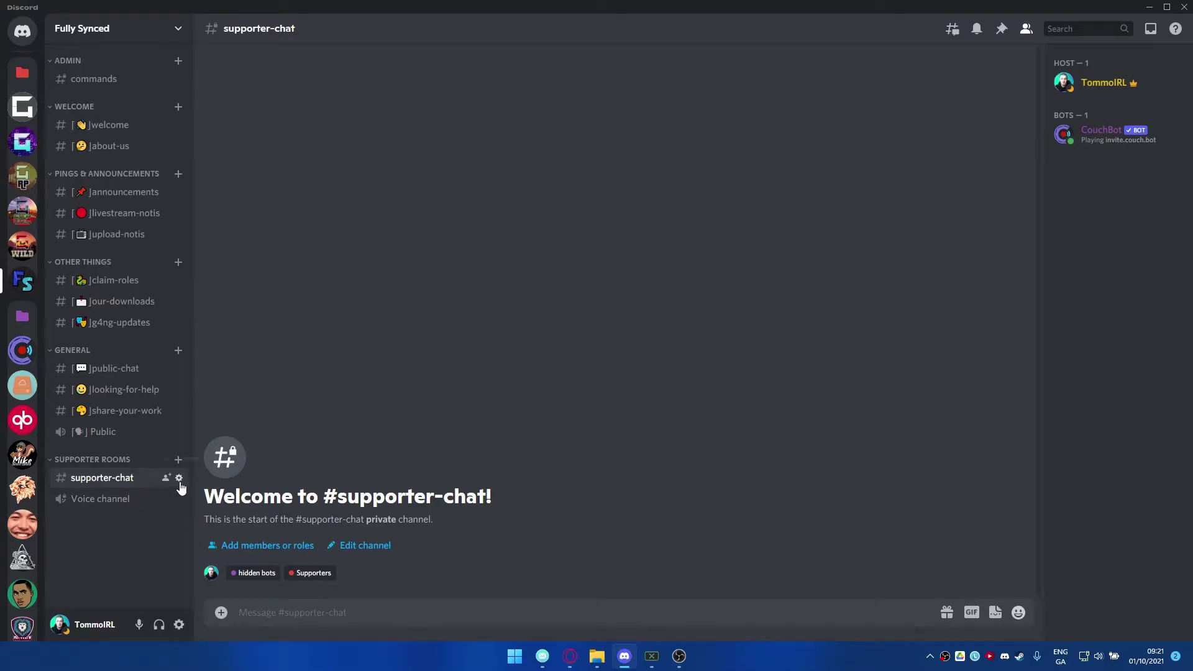
Step: Allow the Supporters role to send messages in the supporter-chat channel's advanced permissions
right_click(116, 478)
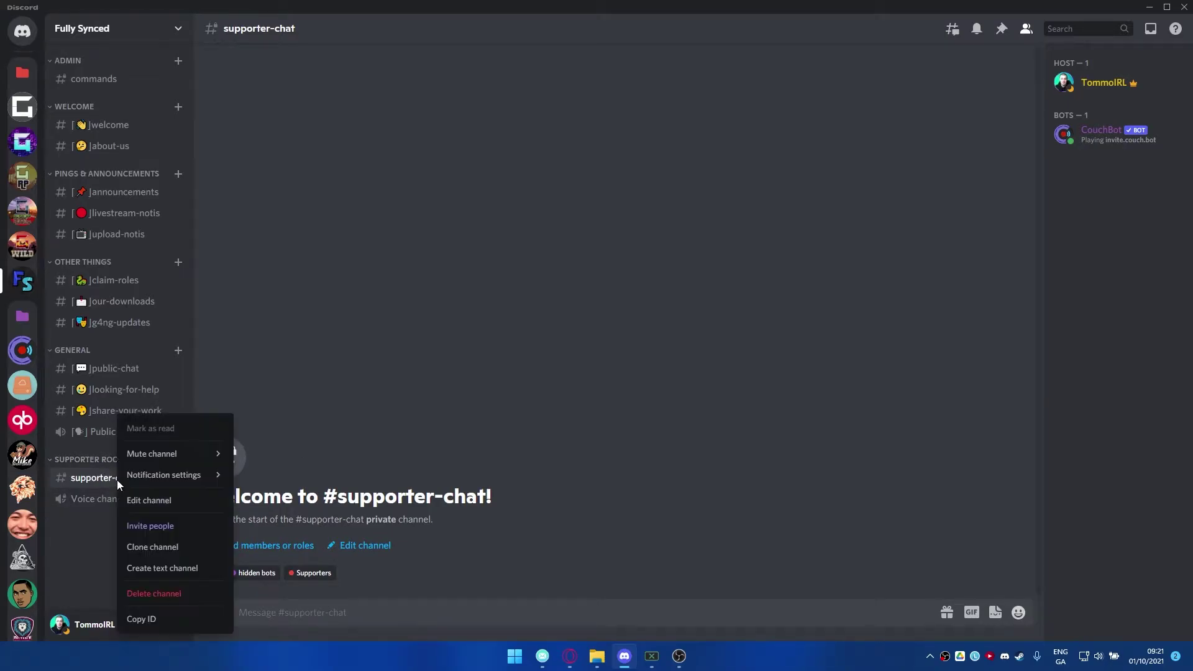
left_click(194, 502)
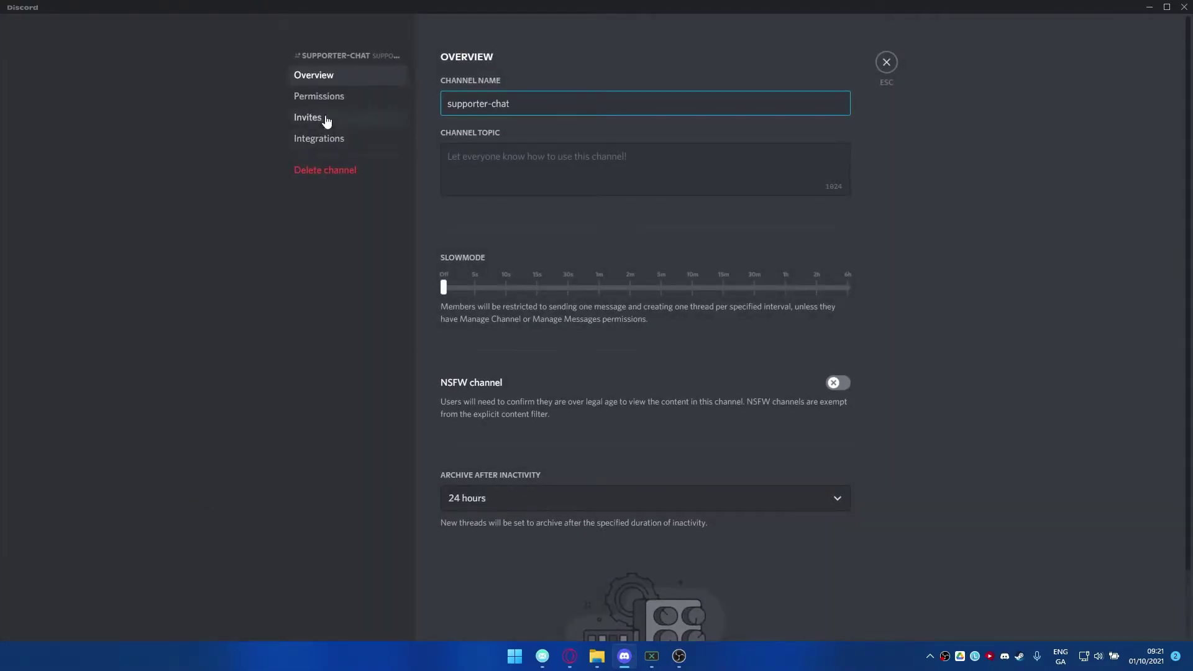
left_click(330, 96)
scroll(660, 339, "down", 5)
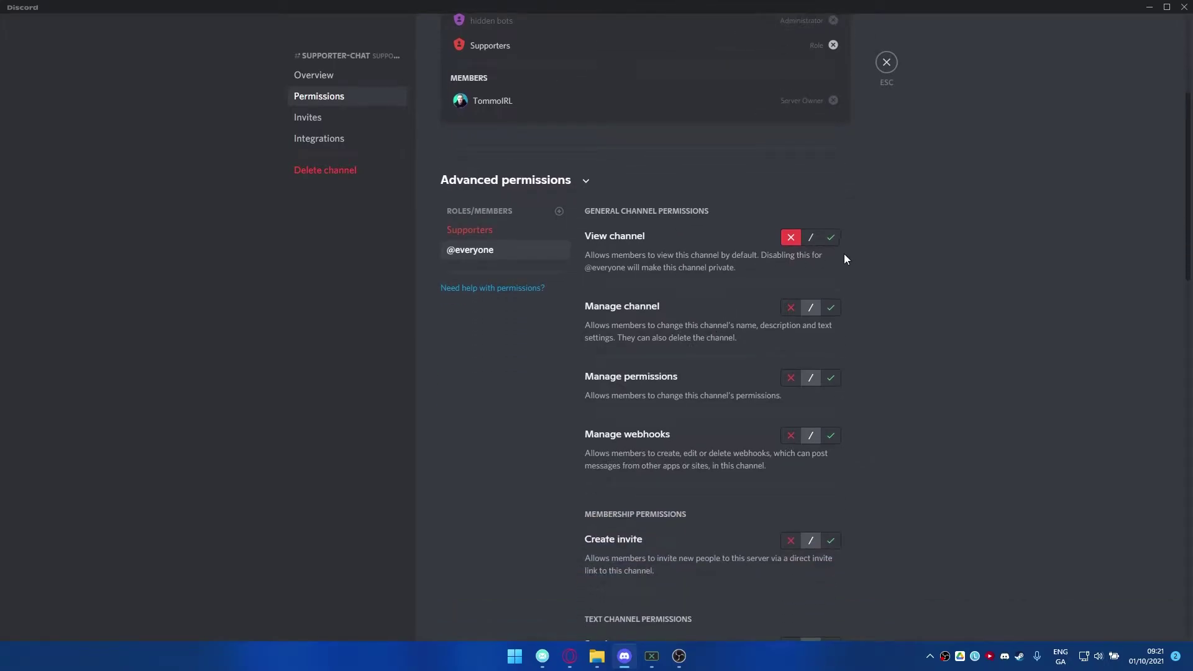
left_click(525, 174)
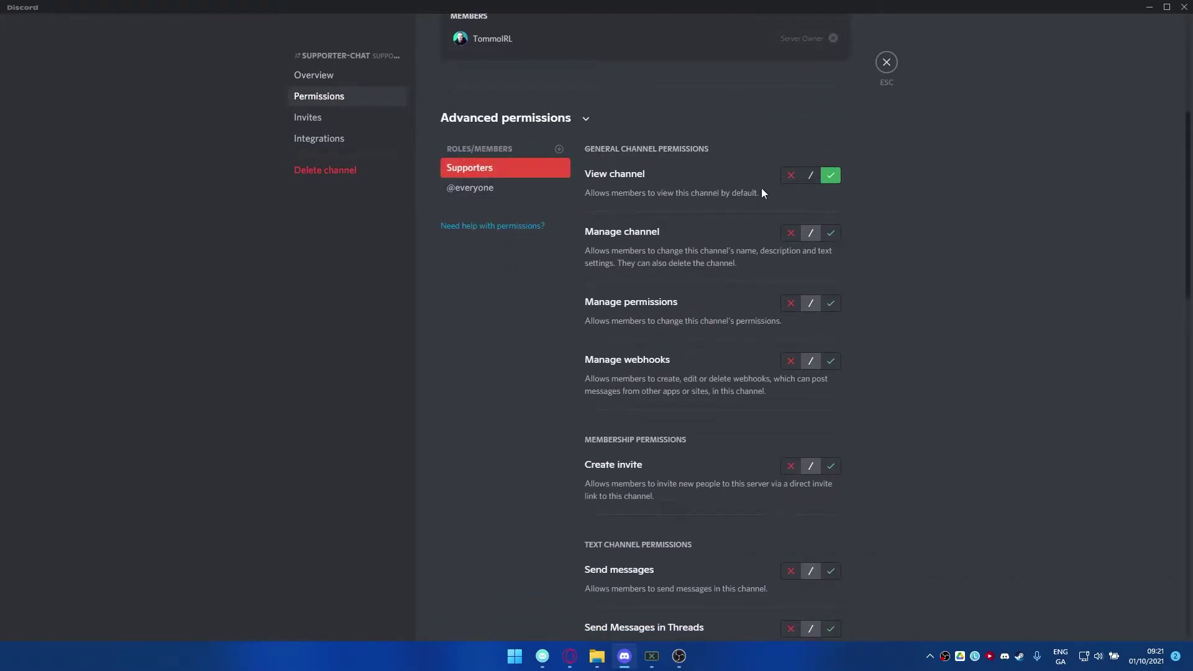
scroll(792, 203, "down", 6)
scroll(807, 368, "up", 3)
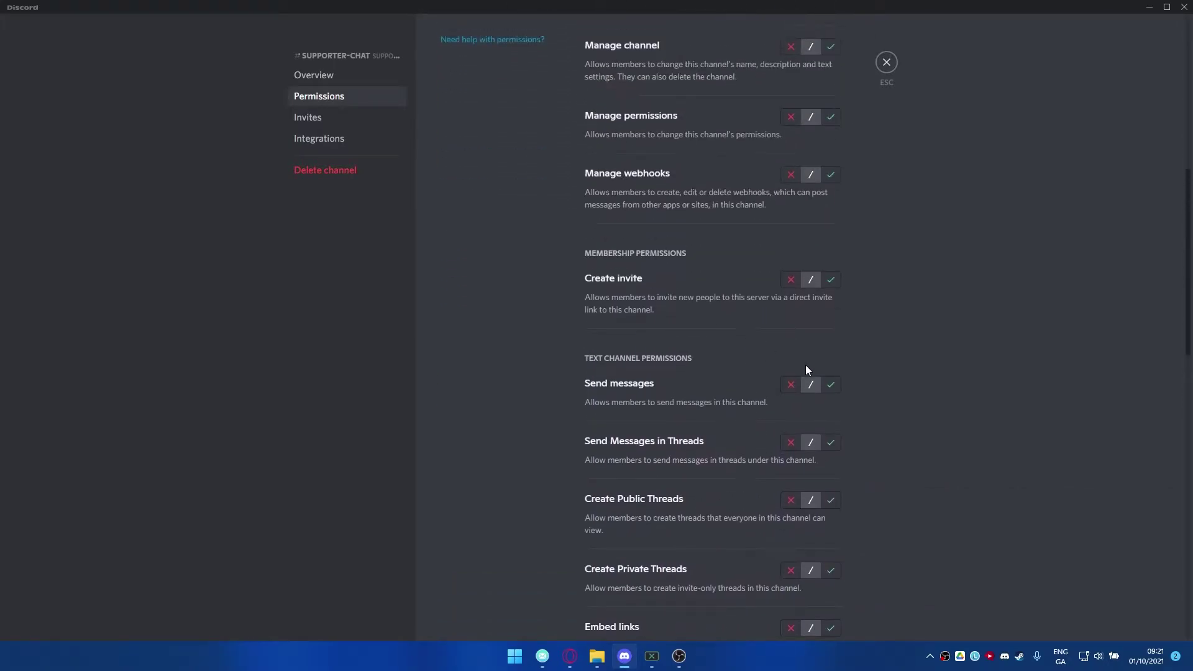
left_click(831, 385)
scroll(661, 455, "up", 3)
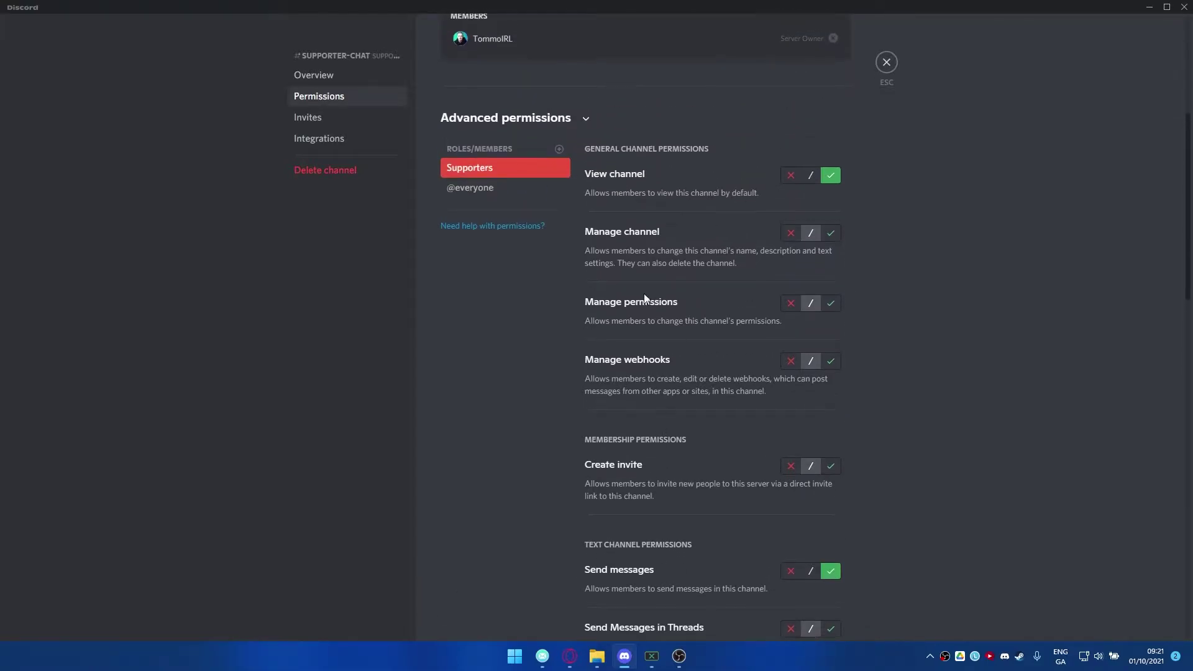
left_click(887, 62)
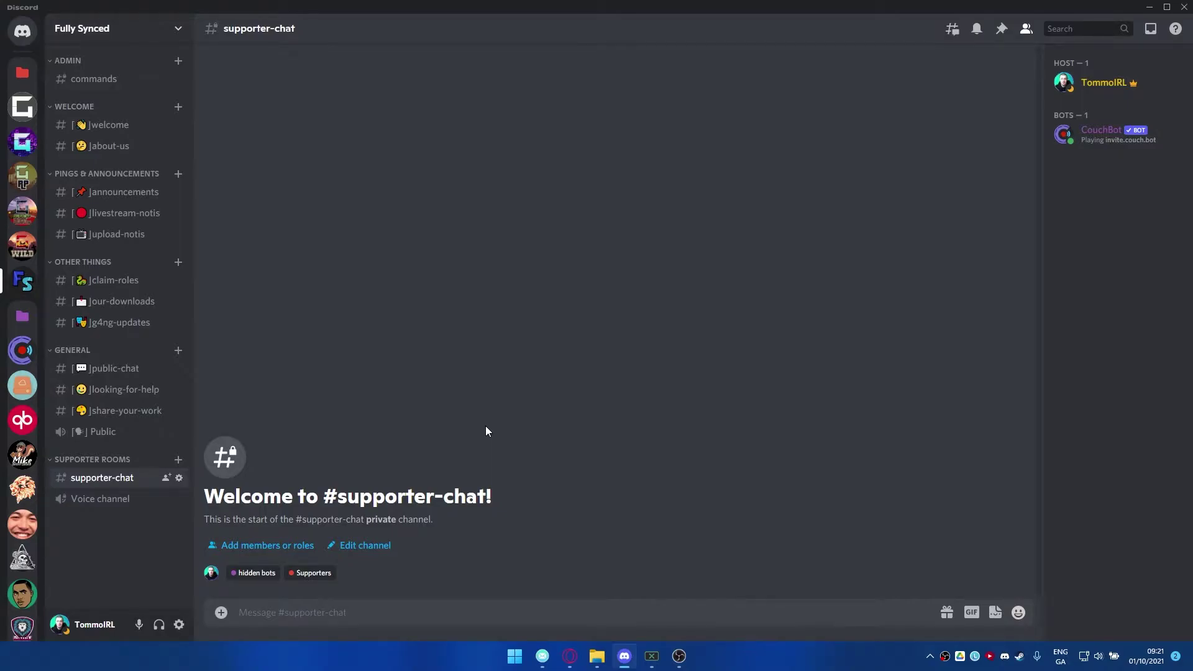
Step: Add the Supporters role to the advanced permissions of the livestream-notis channel
left_click(139, 215)
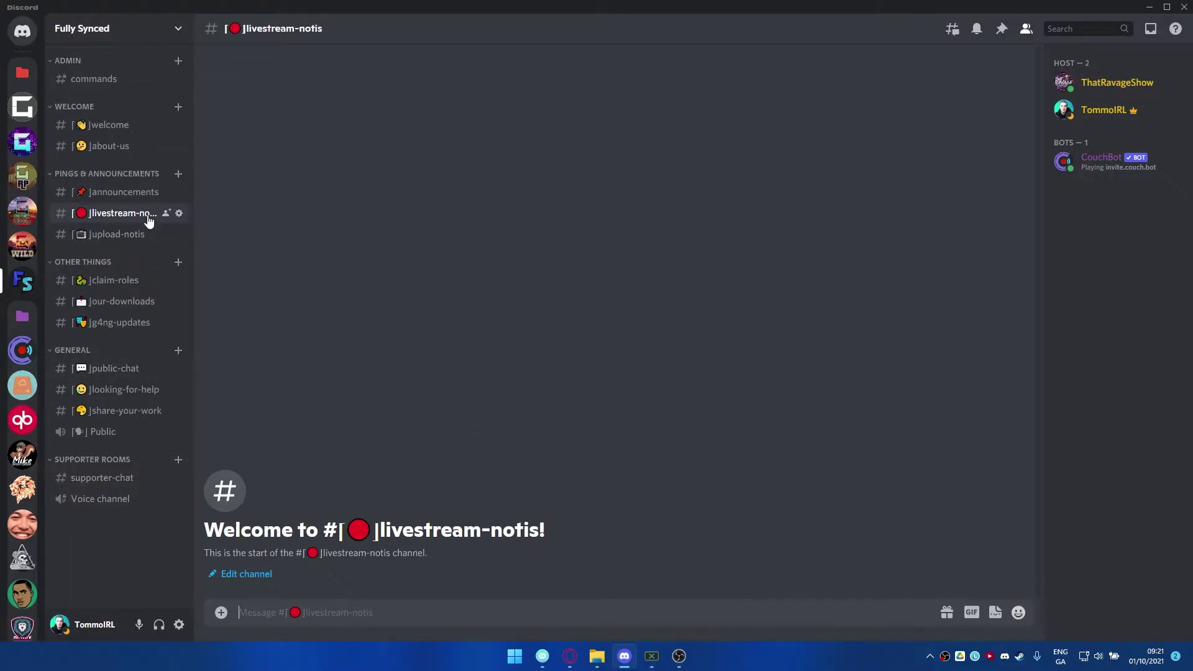
left_click(179, 214)
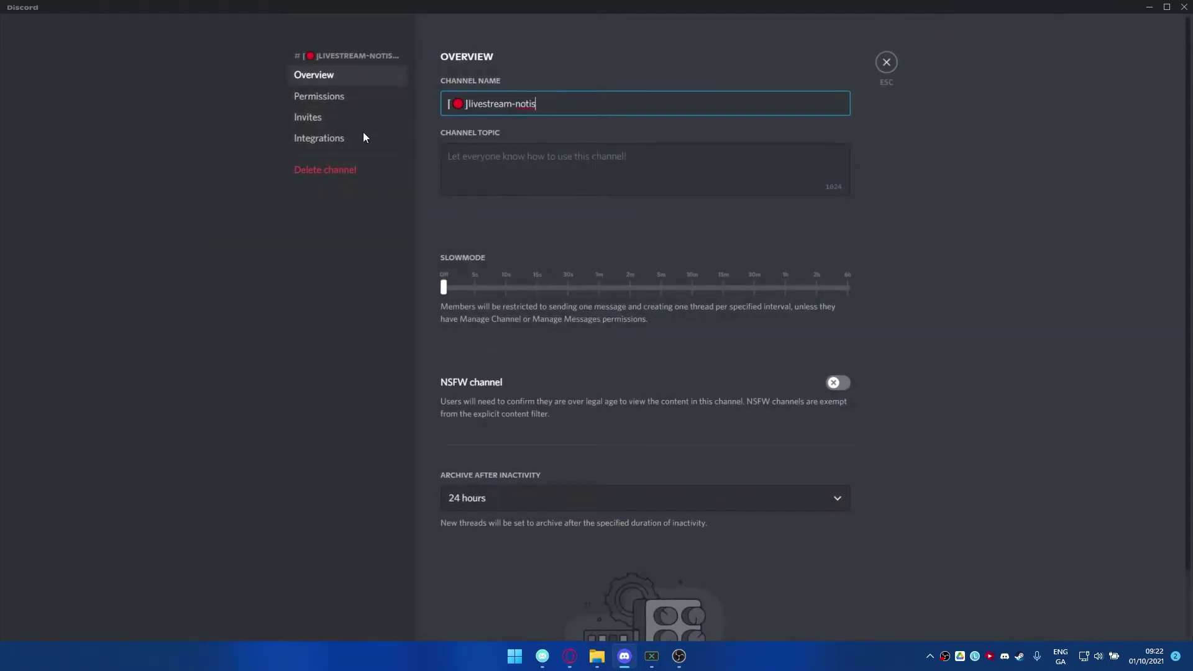
left_click(335, 103)
scroll(621, 316, "down", 5)
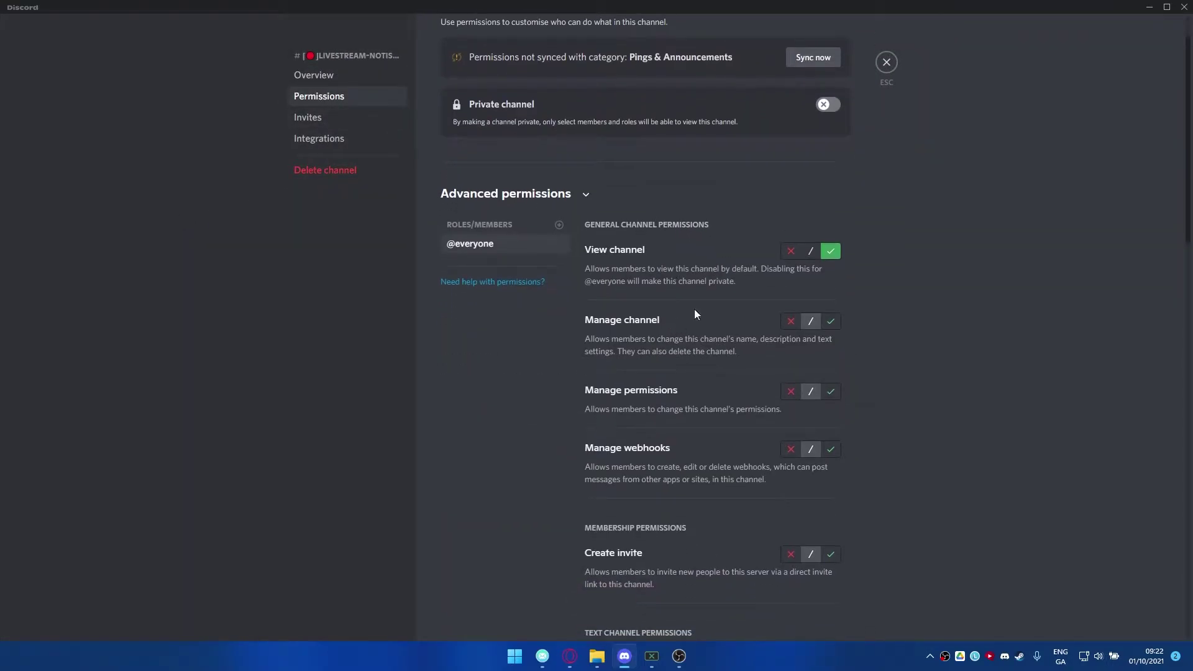
scroll(770, 456, "up", 2)
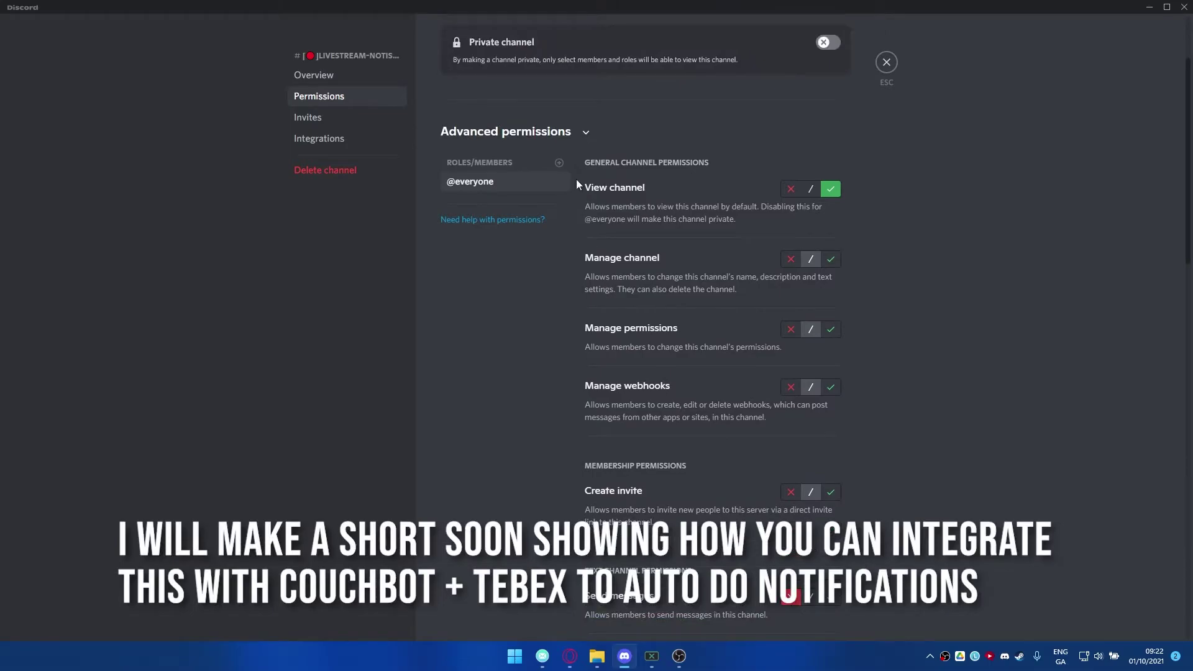
left_click(559, 164)
type("sup")
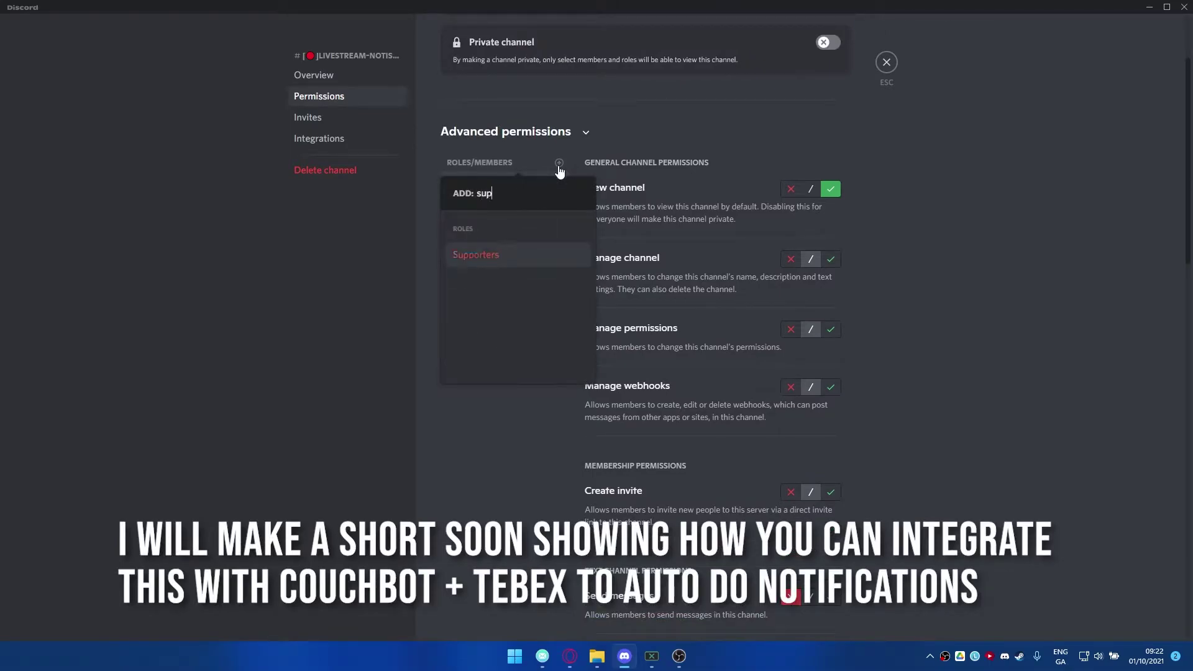
key("Escape")
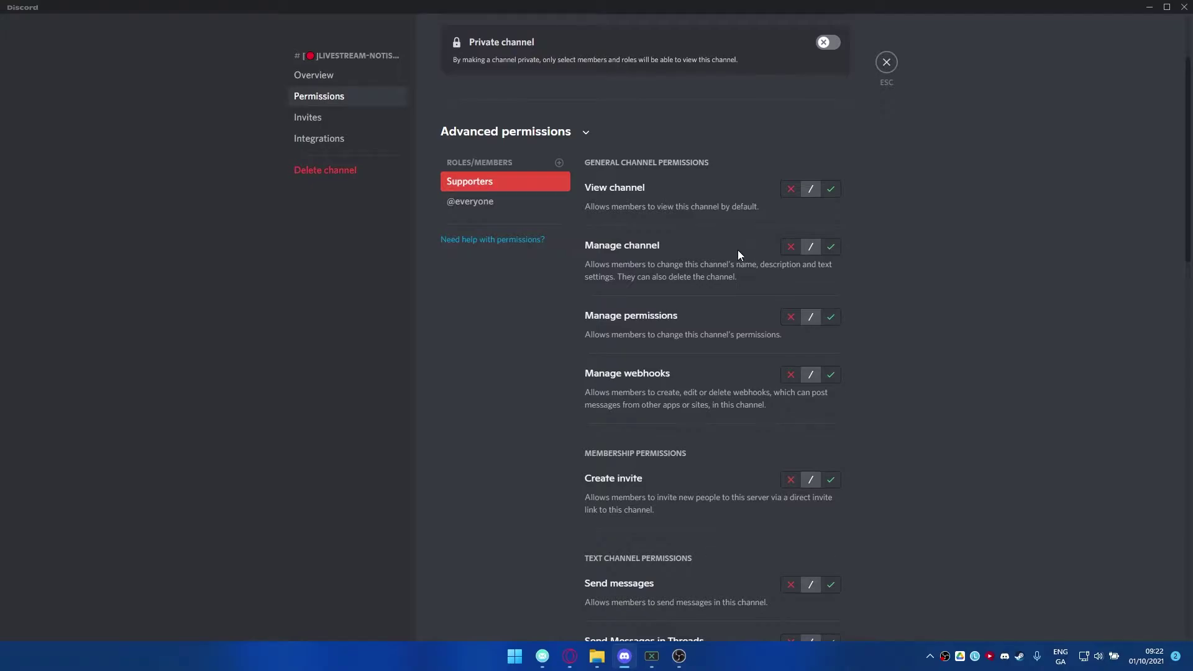
Step: Allow the Supporters role to send messages in the livestream-notis channel and leave the channel's settings
scroll(766, 211, "down", 3)
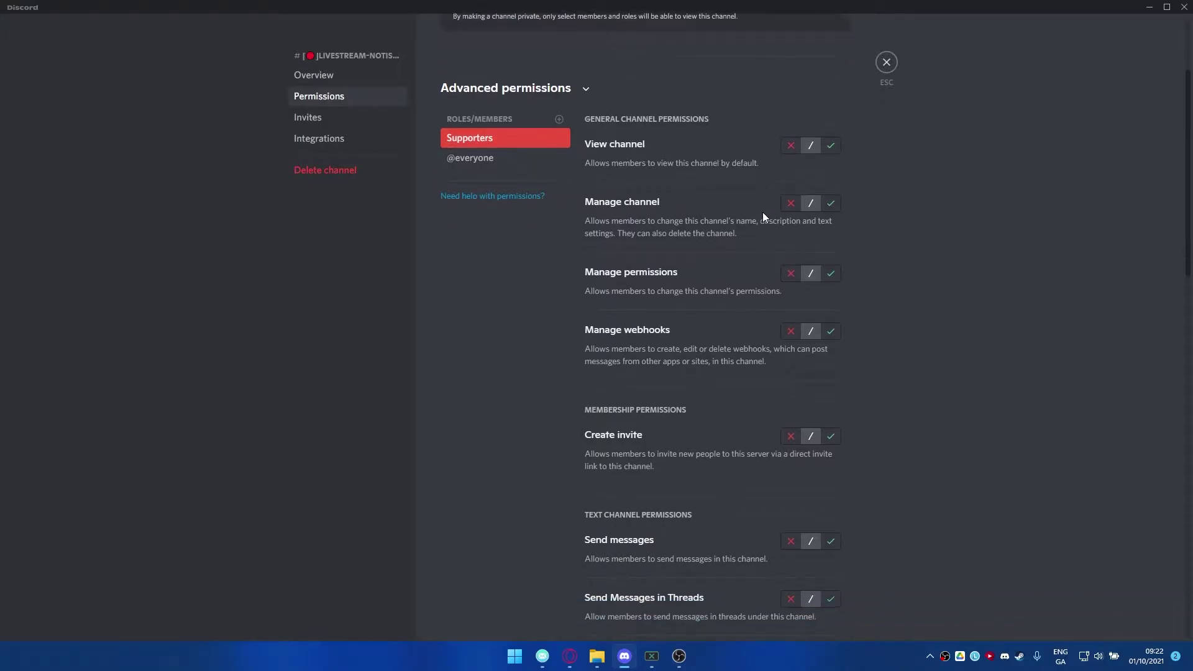
left_click(831, 460)
left_click(825, 633)
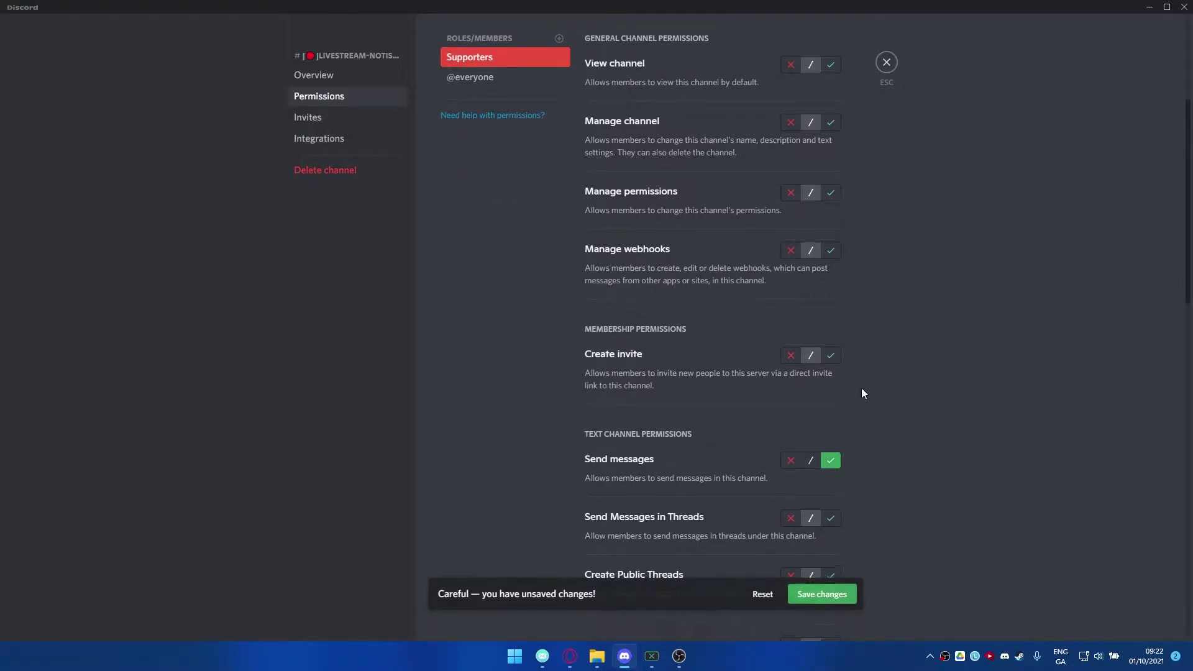
left_click(882, 70)
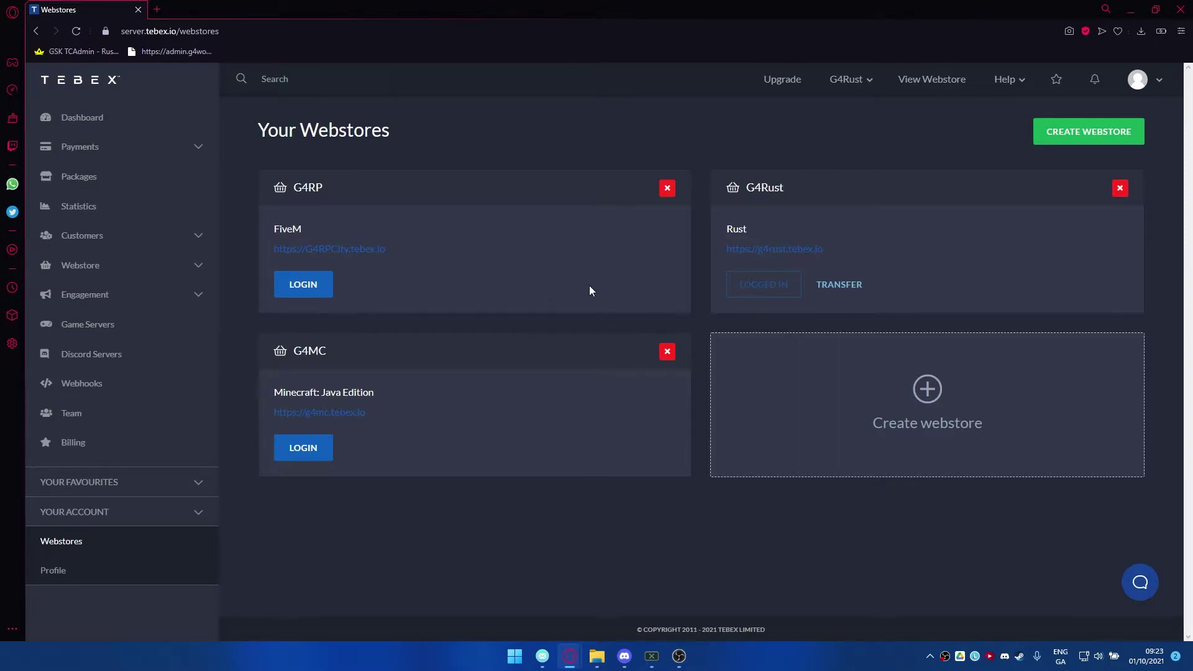
Step: On the Tebex webstores page in the browser, start a new webstore and choose Discord as its platform
left_click(963, 399)
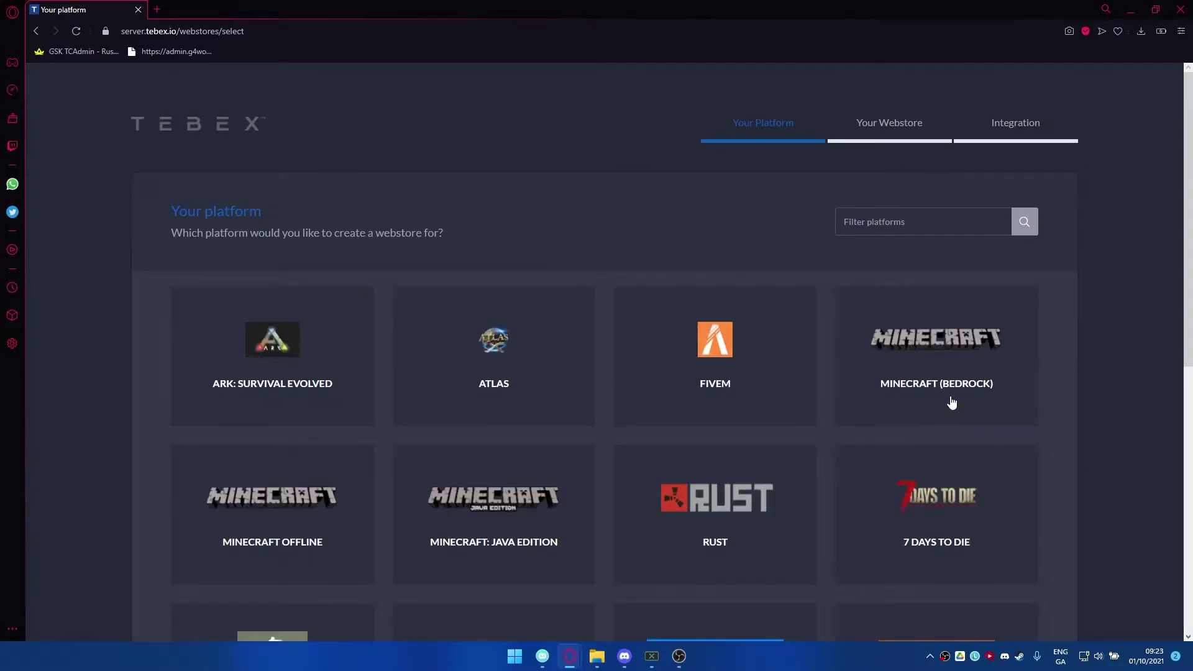
scroll(666, 384, "down", 1)
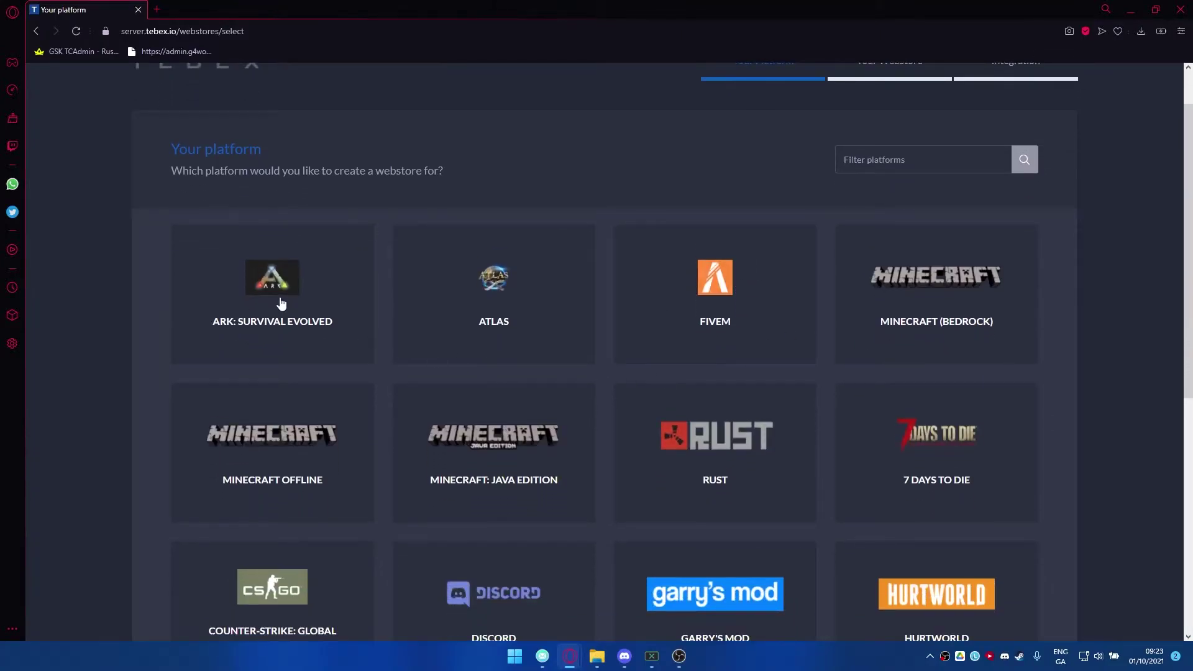
scroll(473, 398, "down", 2)
scroll(474, 428, "down", 1)
left_click(514, 418)
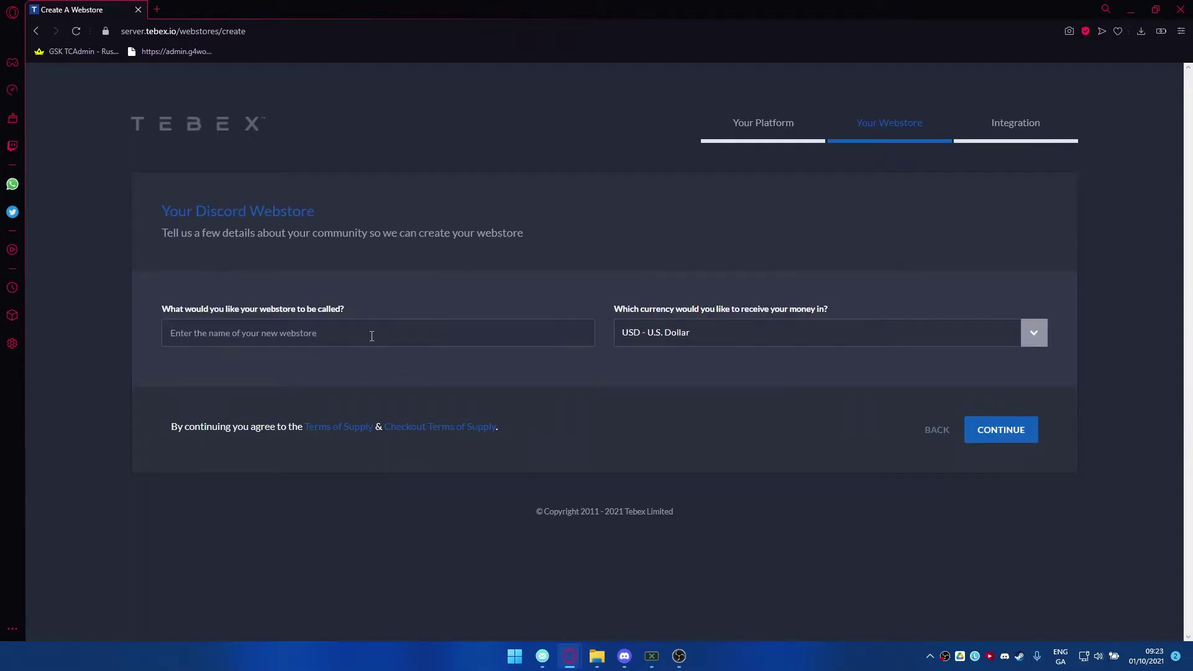
Step: Name the new Discord webstore FullySynced and continue to the integration stage
left_click(371, 336)
type("Full")
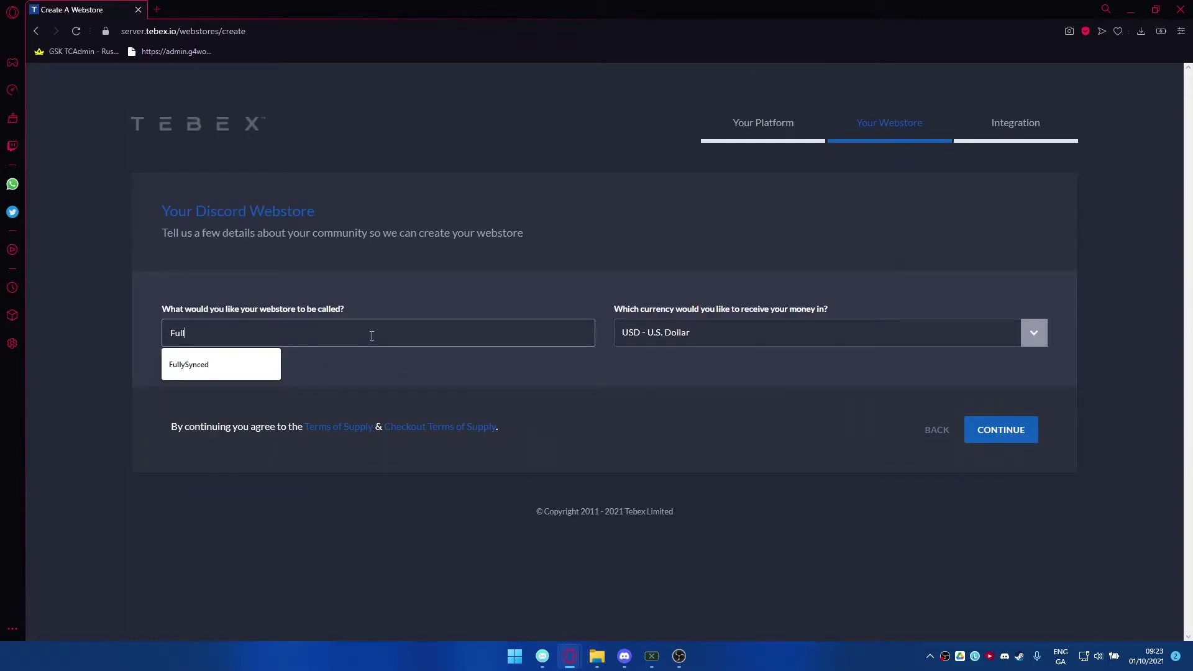
key("Down")
key("Return")
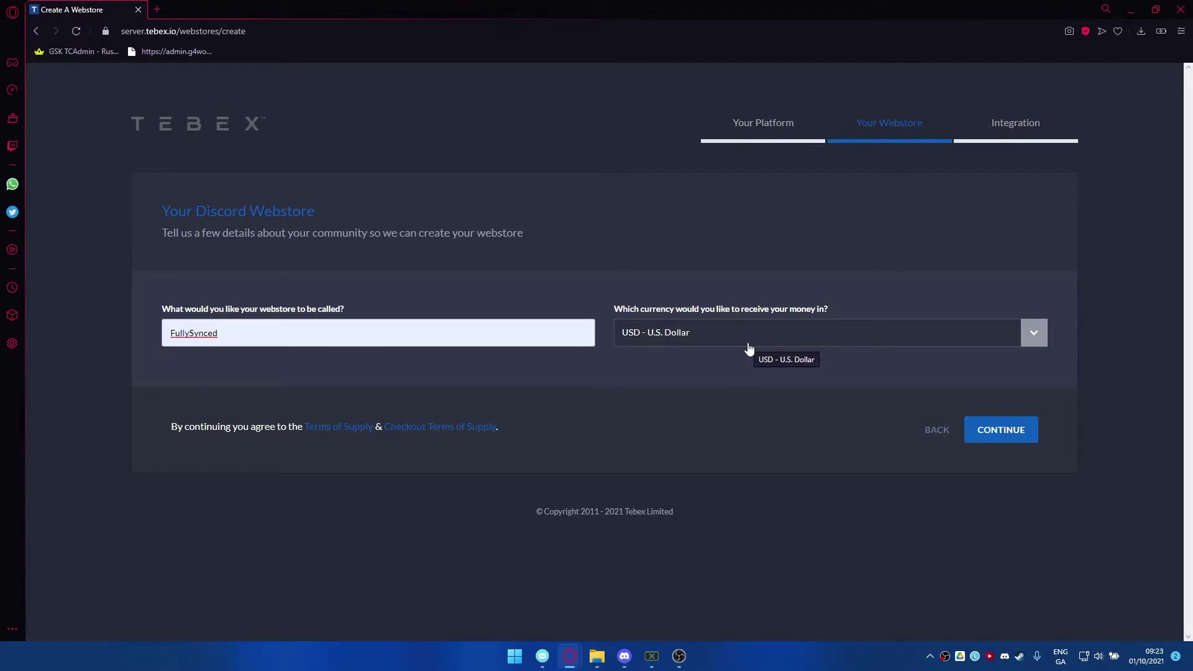
left_click(1035, 433)
Step: Start installing the official Tebex Discord bot, choose Fully Synced as the server to add it to and continue
left_click_drag(209, 264, 427, 271)
left_click(429, 265)
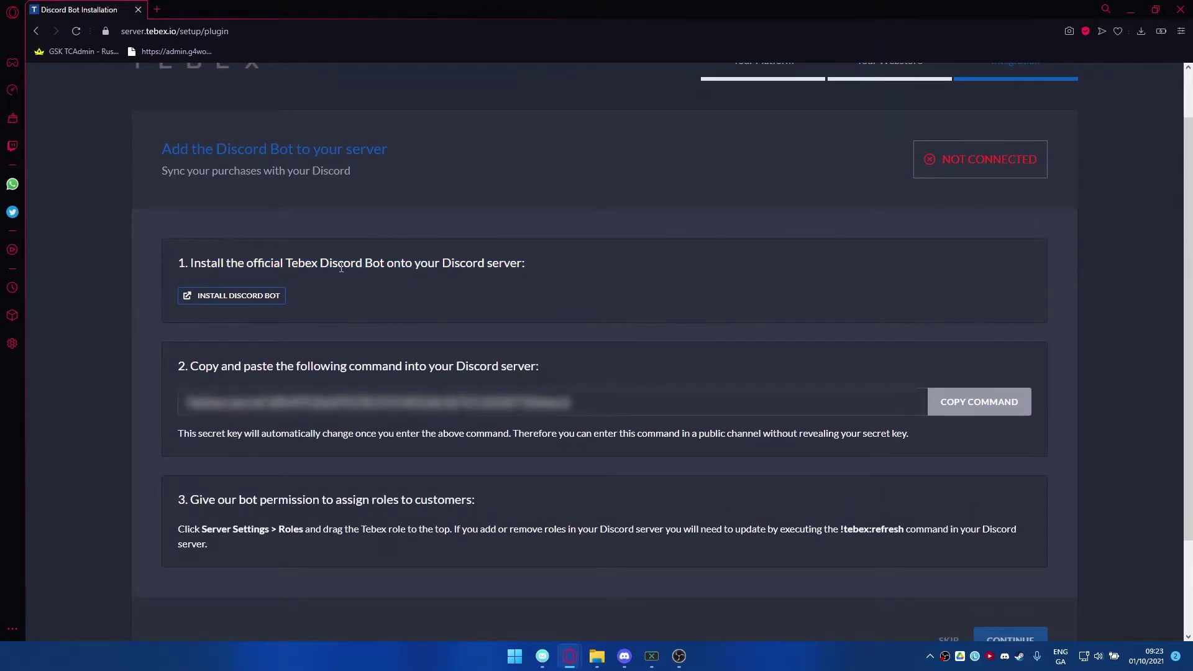
left_click(259, 297)
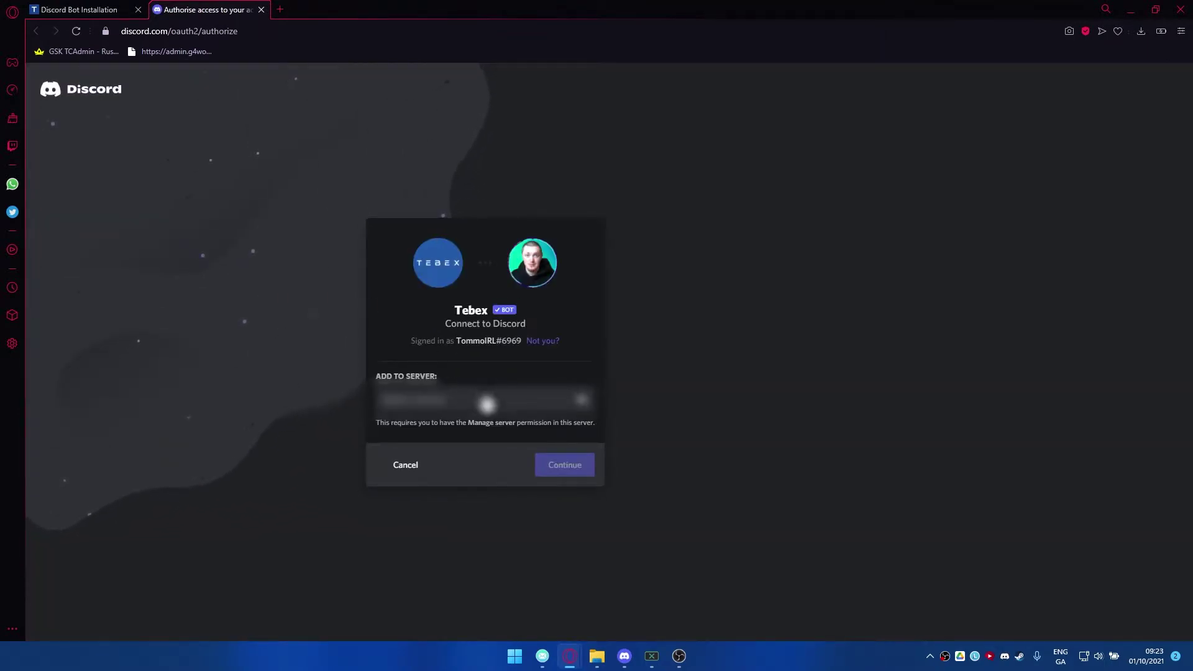
left_click(474, 406)
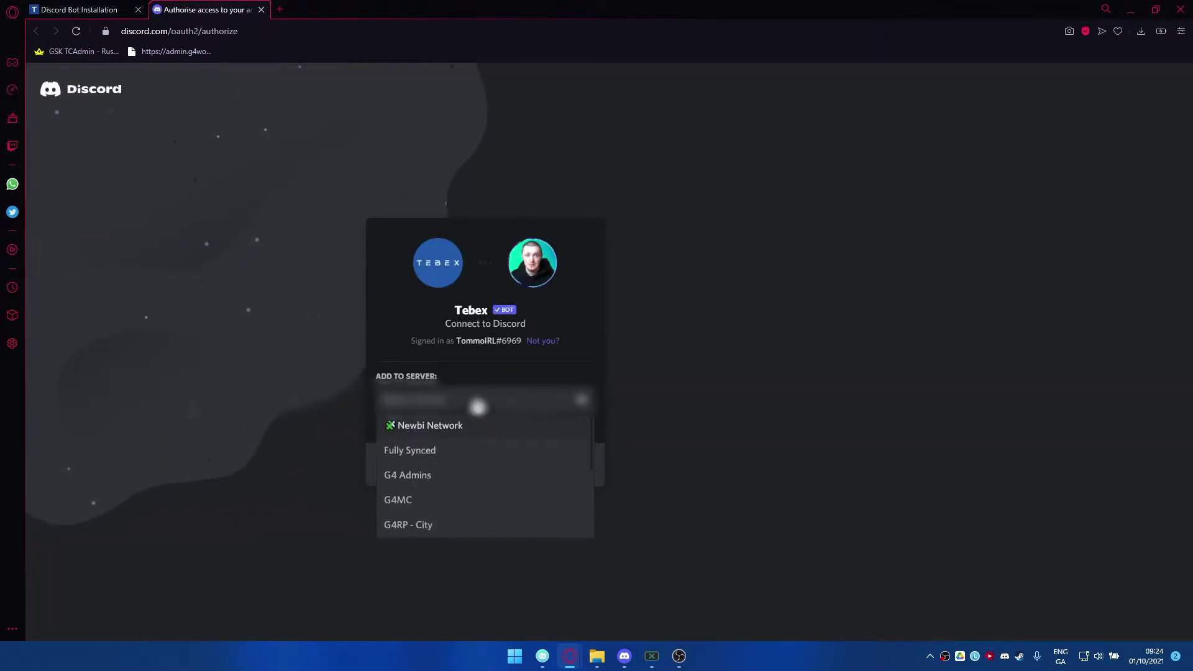
left_click(467, 451)
left_click(562, 468)
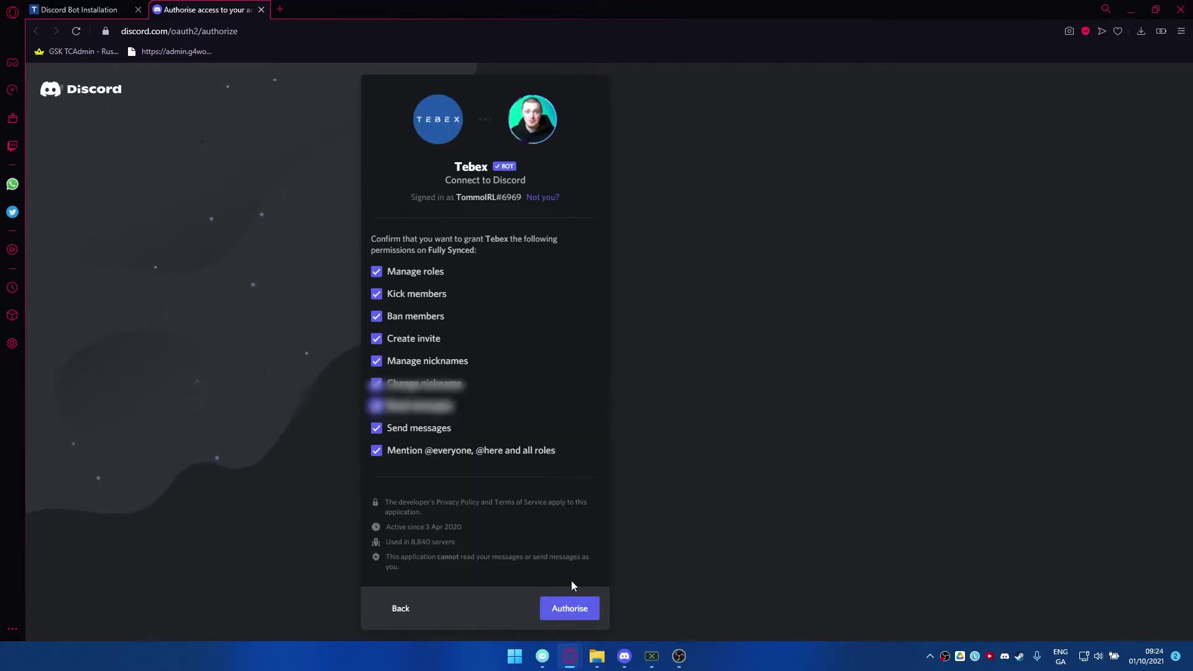
Step: Authorise the Tebex bot's requested permissions, complete the human check and close the authorisation page
left_click(575, 609)
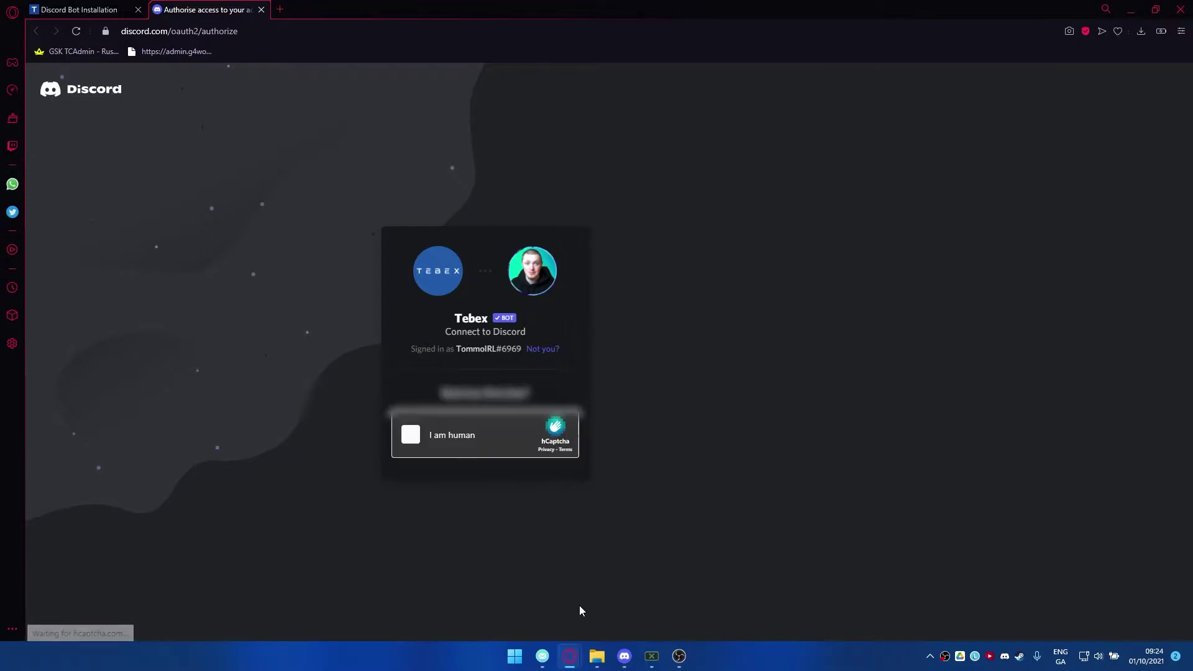
left_click(410, 453)
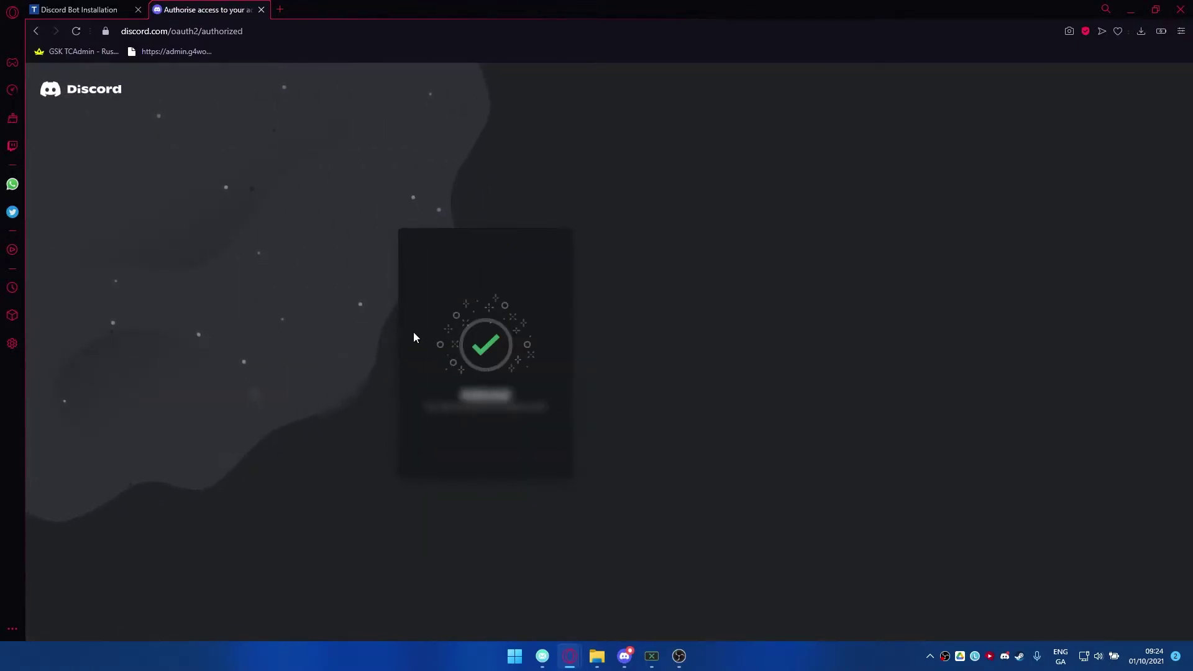
key("ctrl+w")
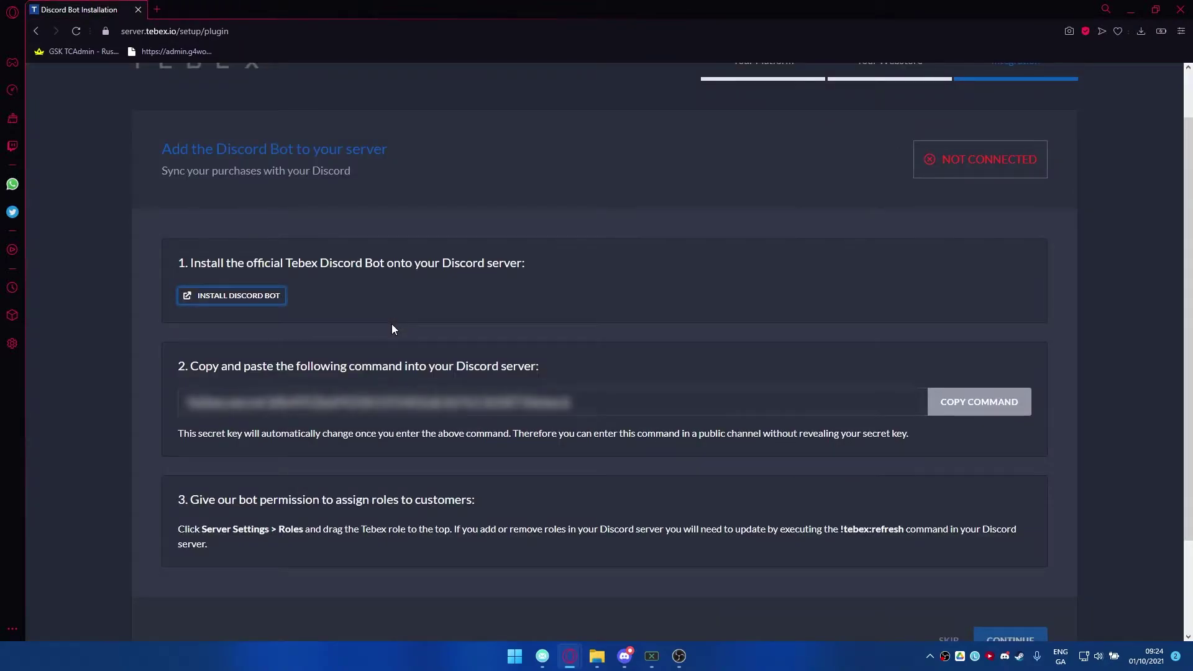
Step: Copy the Tebex linking command with its secret key from the bot installation page
left_click_drag(227, 401, 614, 407)
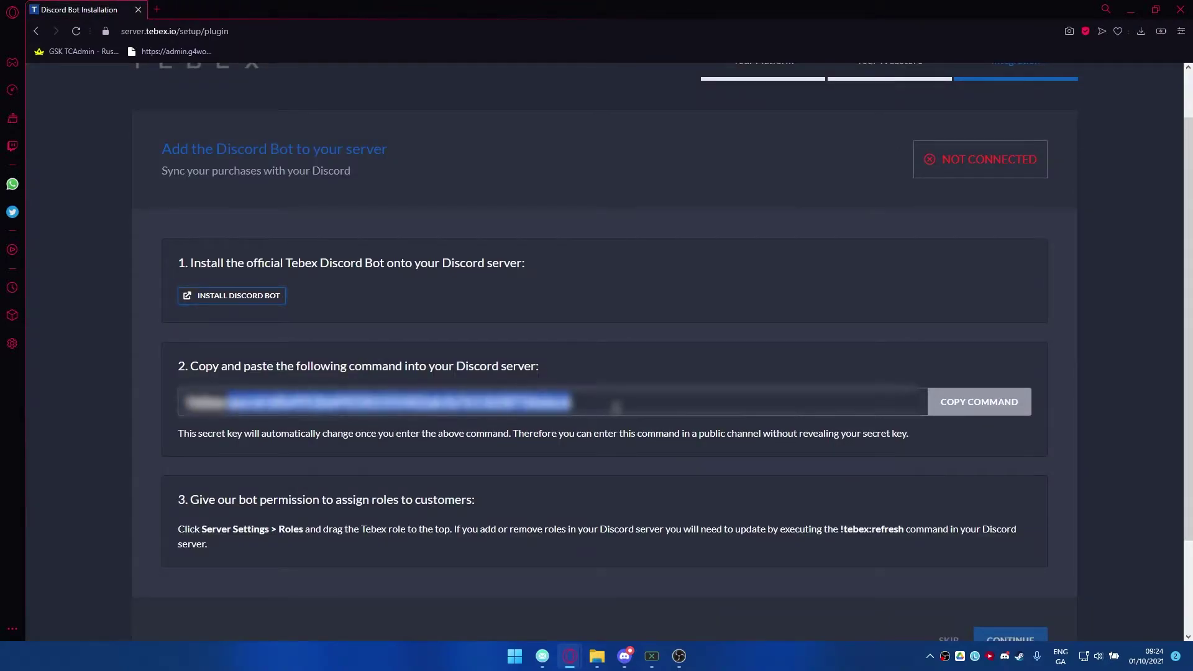
left_click(615, 407)
left_click(961, 404)
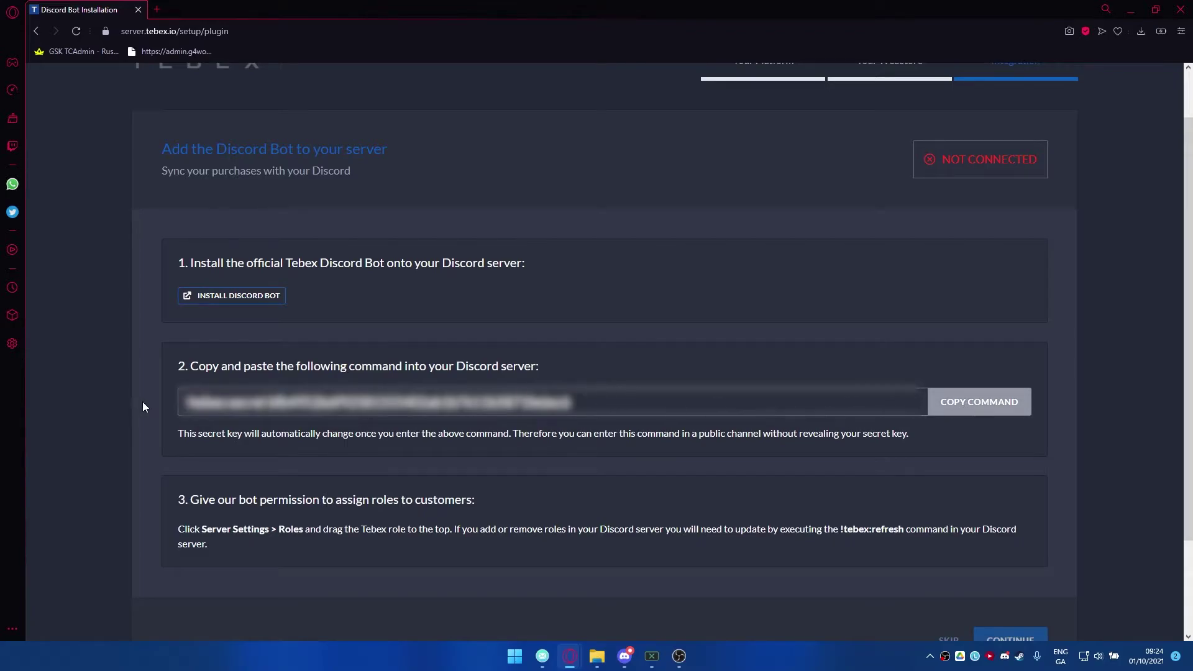
left_click(1013, 405)
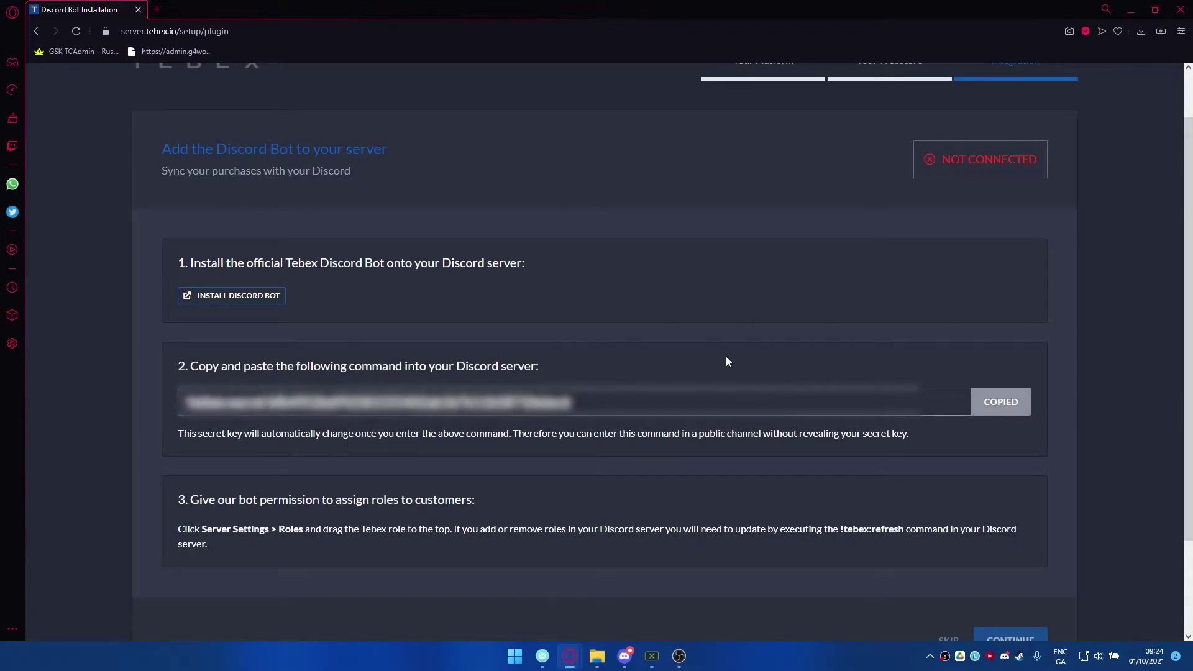
Step: Switch to Discord and send the copied linking command with its secret key in the commands channel
key("alt+Tab")
key("alt+Tab")
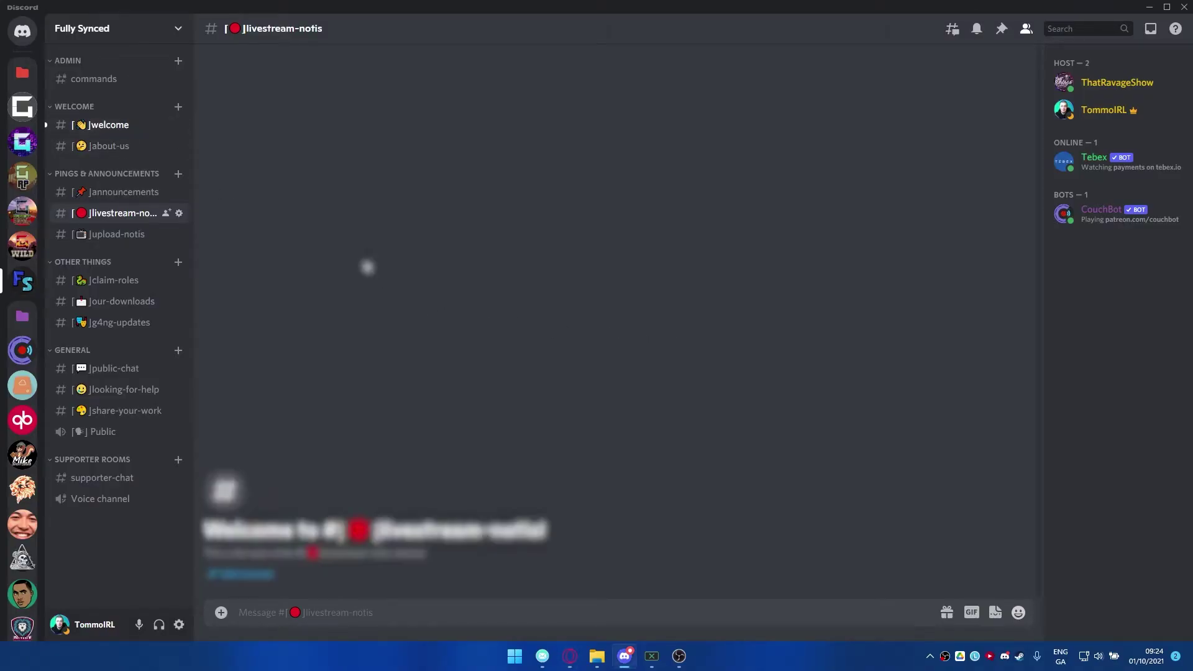
left_click(87, 82)
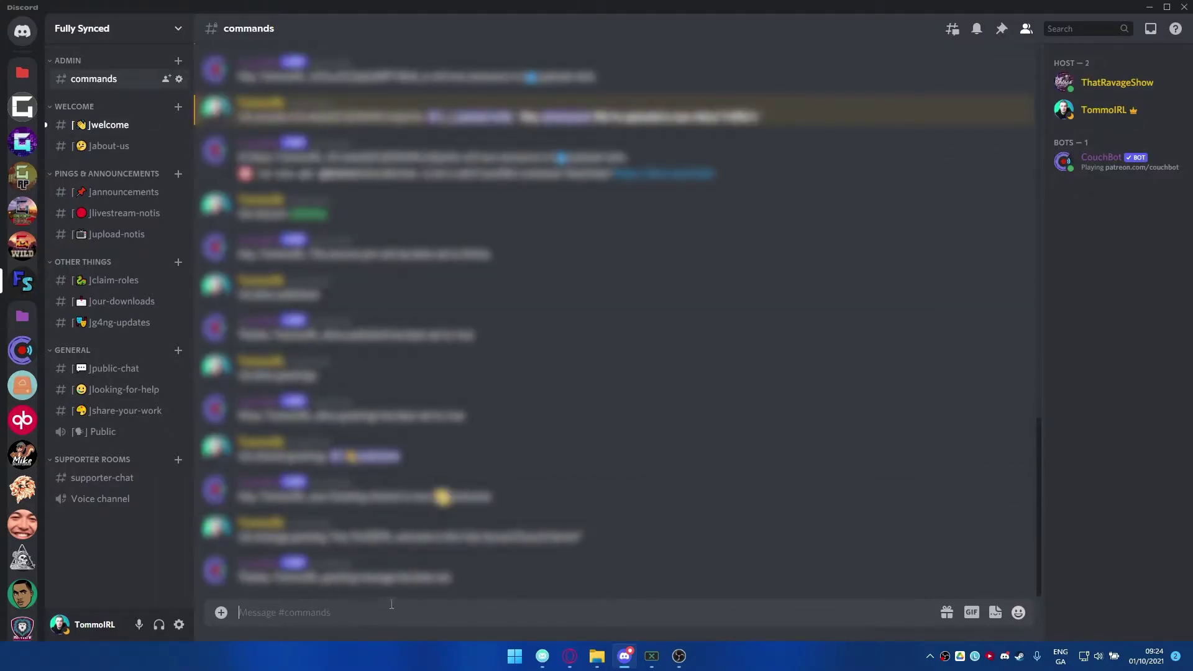
key("ctrl+v")
key("Return")
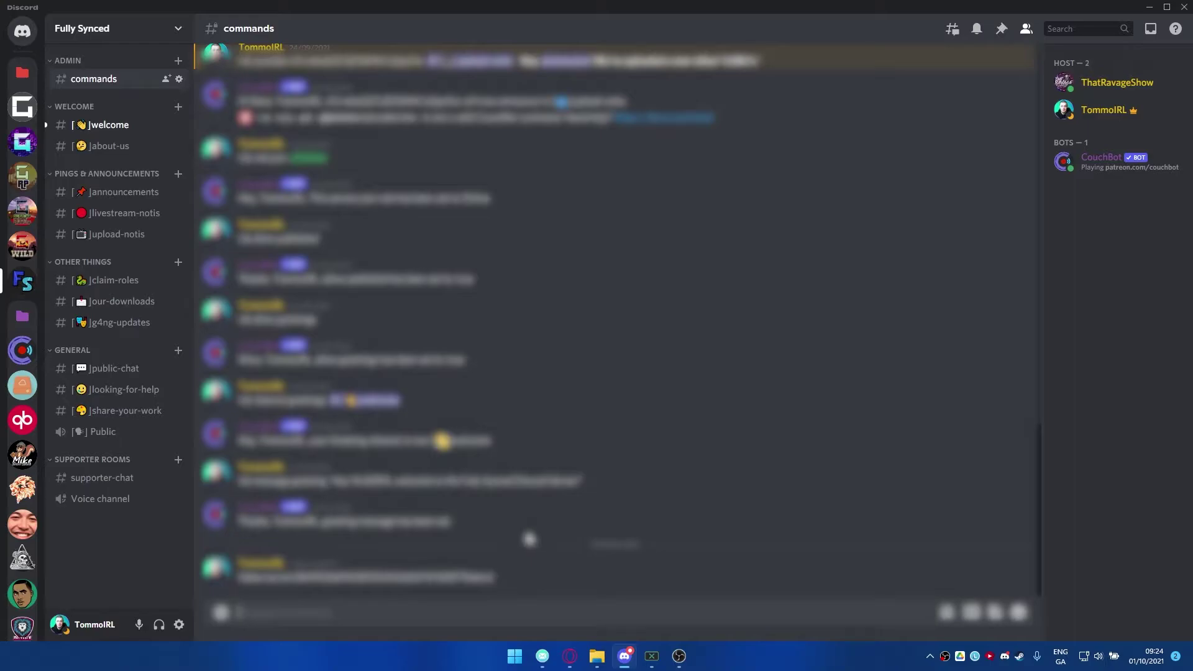
Step: Open the Tebex bot's profile from the welcome channel's member list and give it the hidden bots and Bots roles
left_click(108, 126)
left_click(1094, 163)
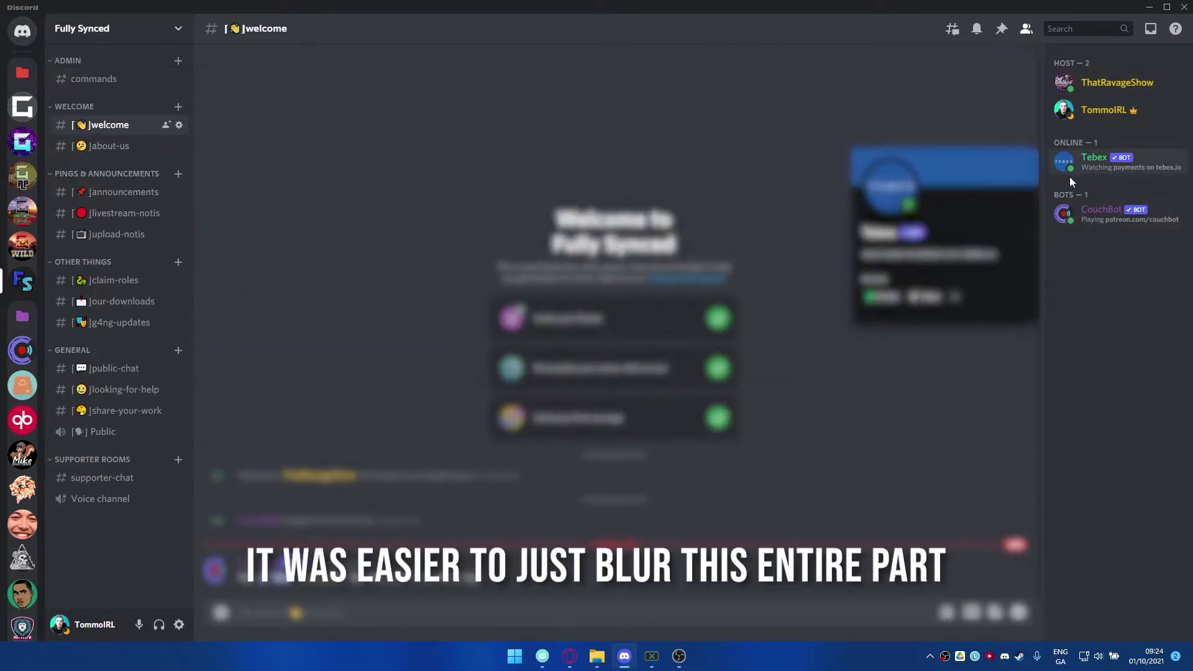
left_click(952, 303)
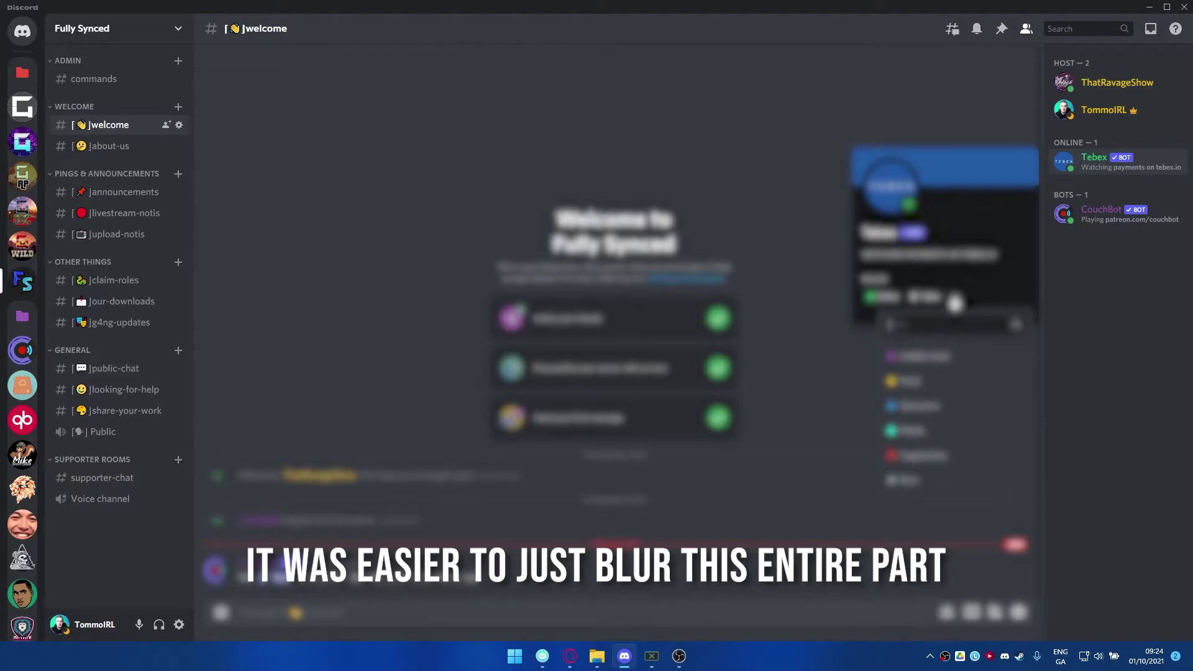
left_click(926, 358)
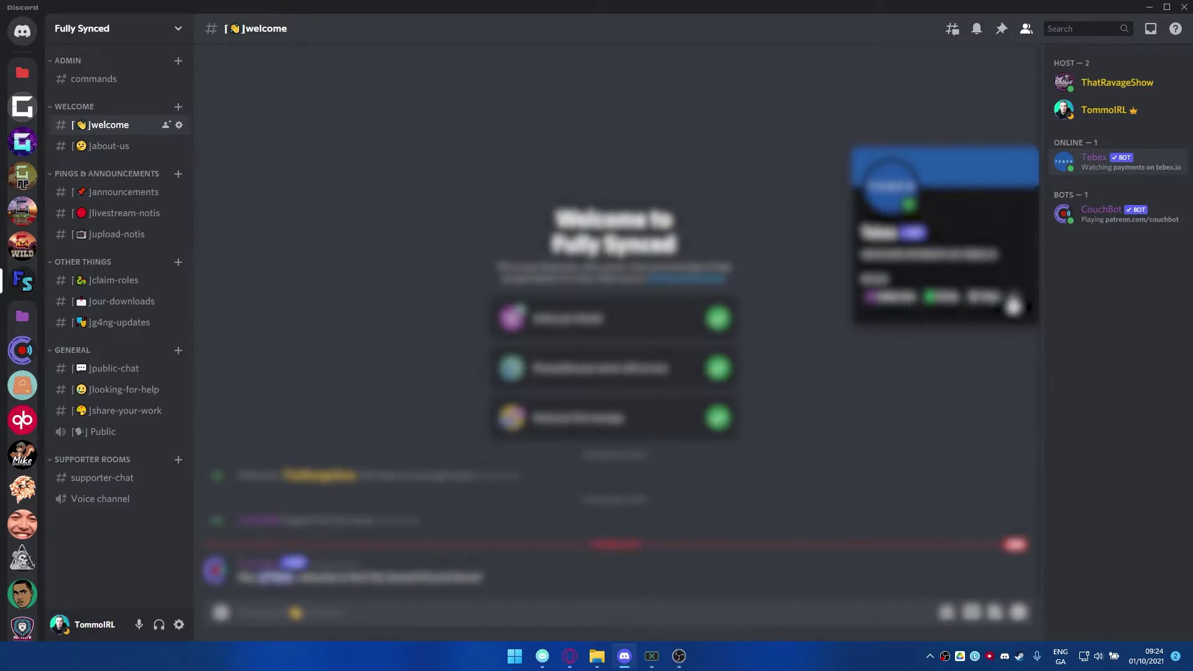
left_click(1013, 299)
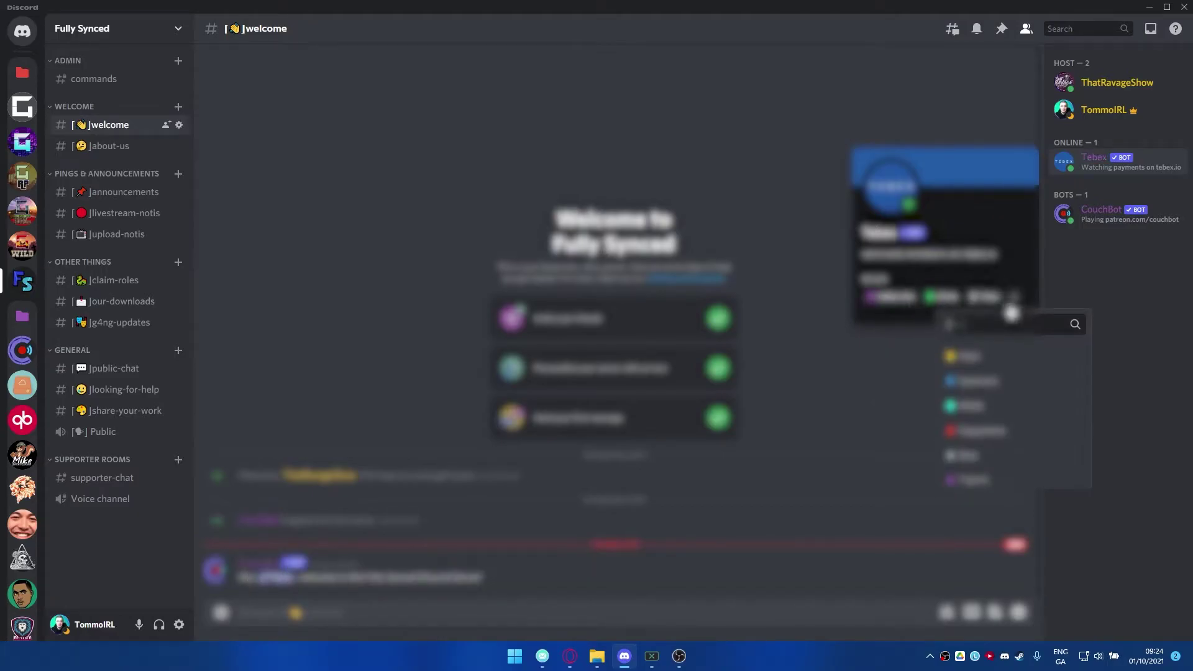
left_click(995, 403)
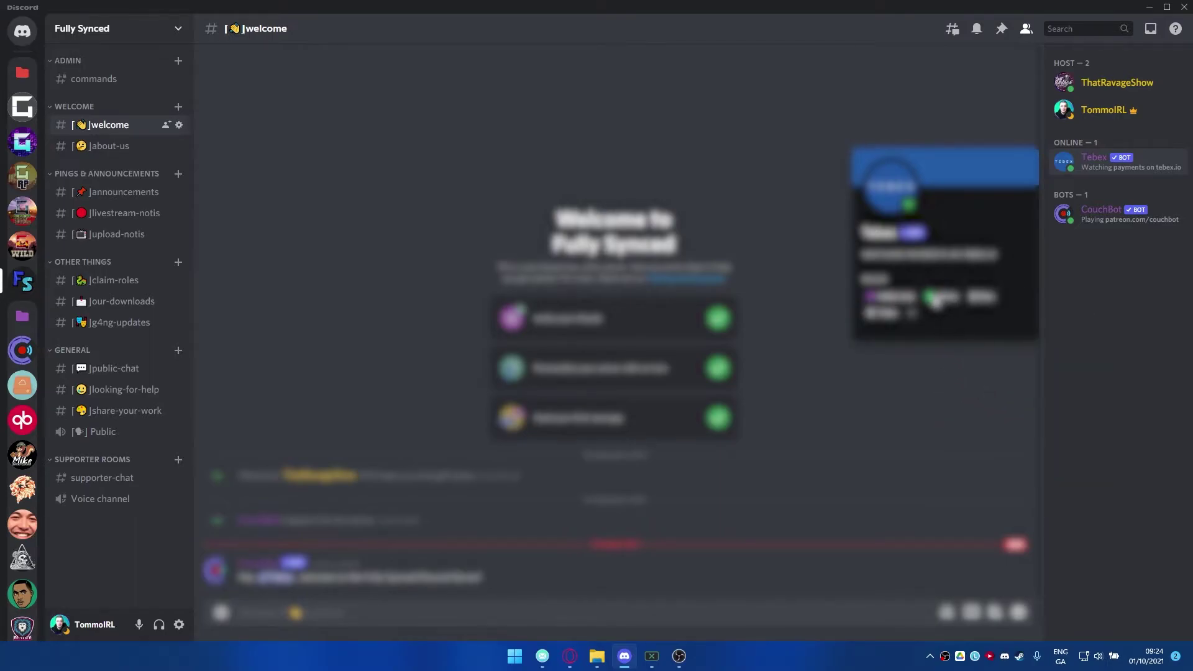
left_click(1090, 261)
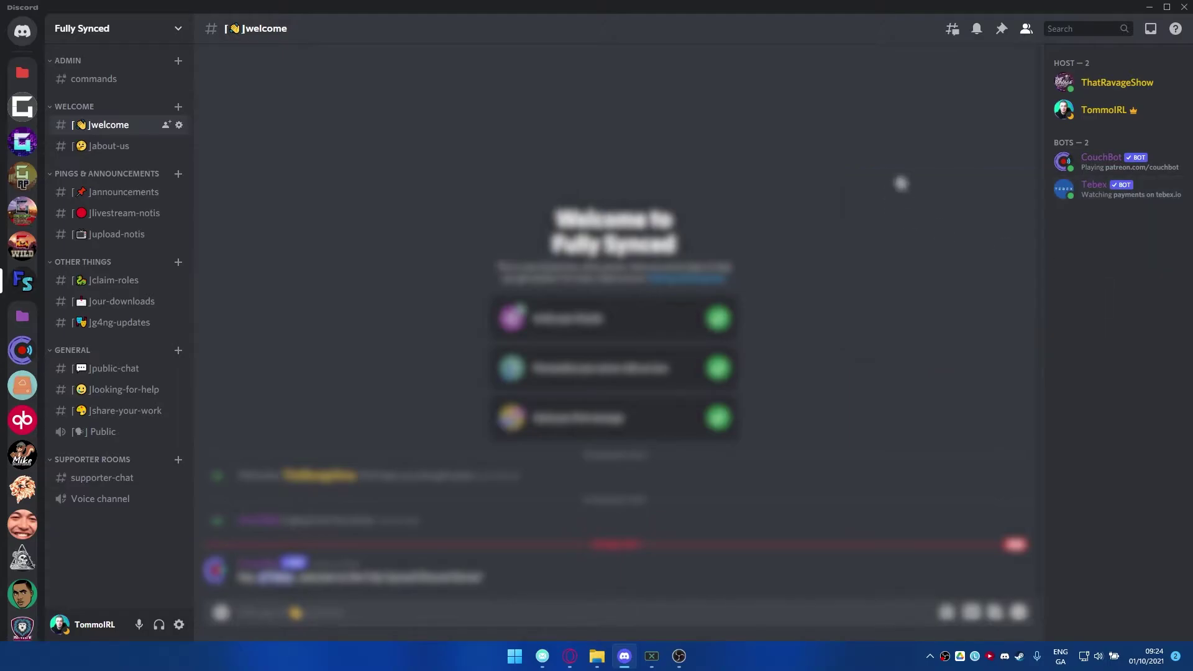
Step: Send the linking command with its secret key again in the commands channel and return to Tebex in the browser
left_click(94, 77)
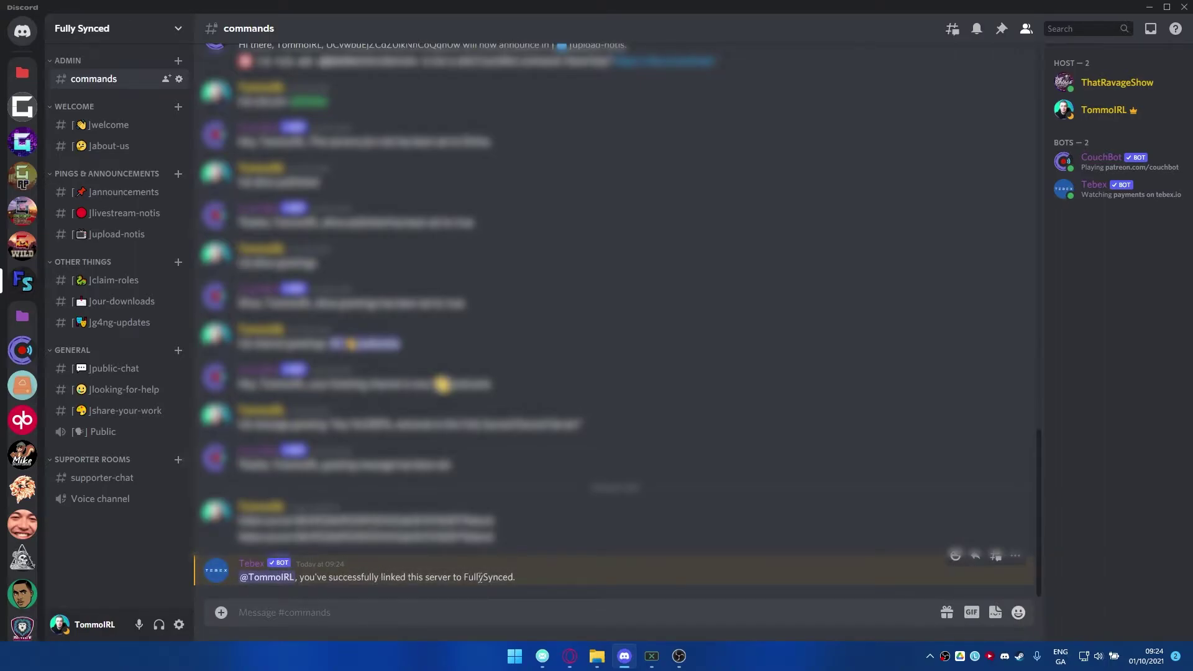
left_click(1149, 7)
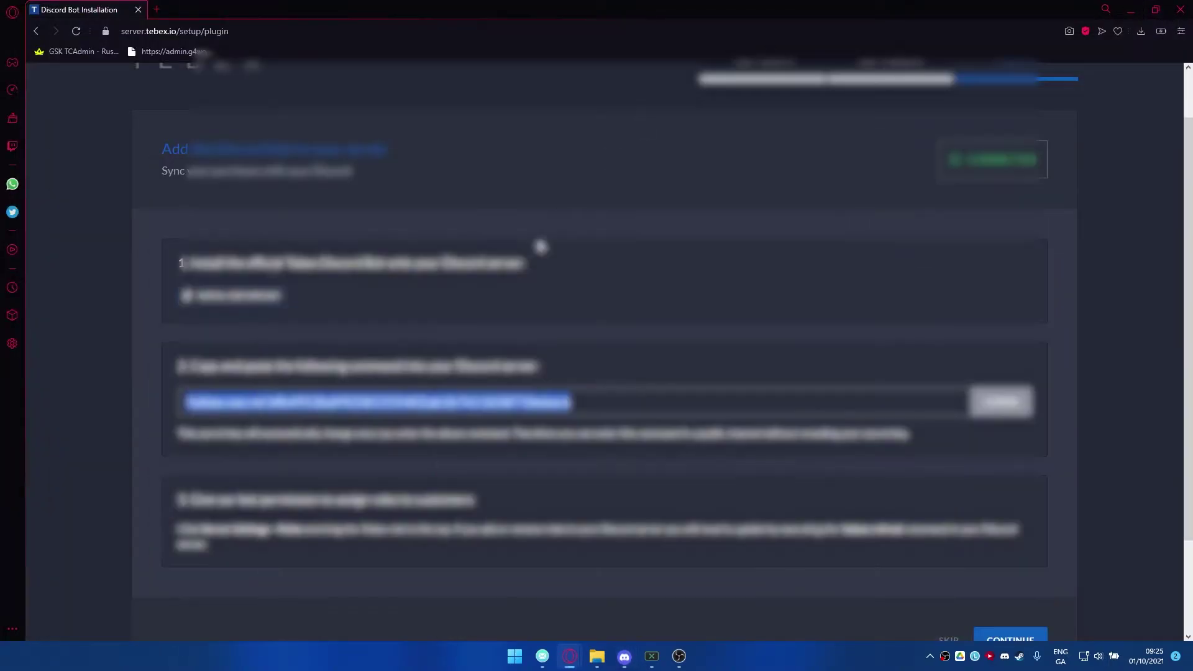
Step: Following Tebex's bot permission instructions, move the Tebex role to the top of the Fully Synced role list in Discord and save the changes
scroll(494, 389, "down", 2)
left_click_drag(215, 375, 388, 375)
left_click(410, 377)
left_click_drag(250, 378, 429, 405)
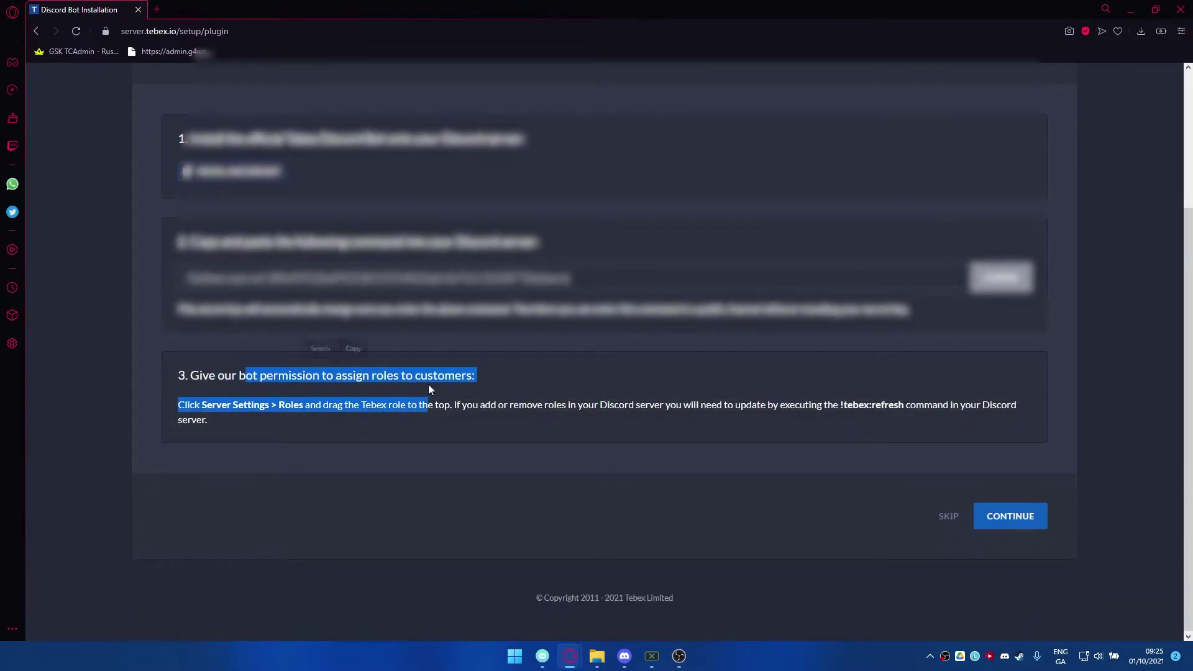
left_click(236, 379)
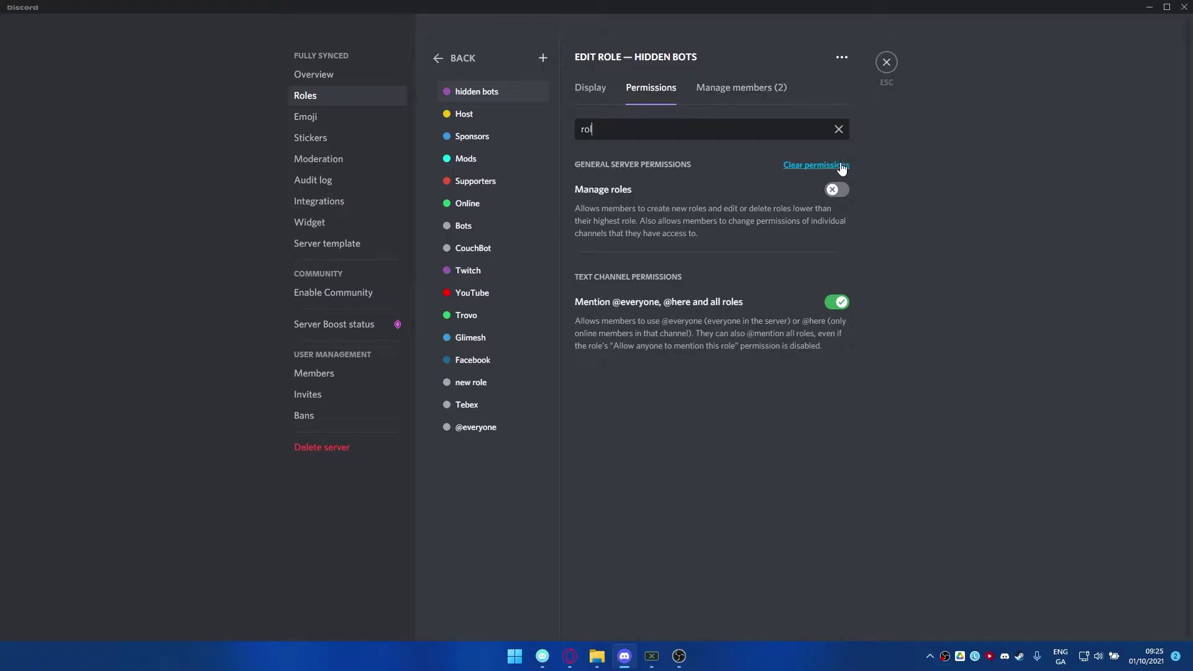
left_click(839, 129)
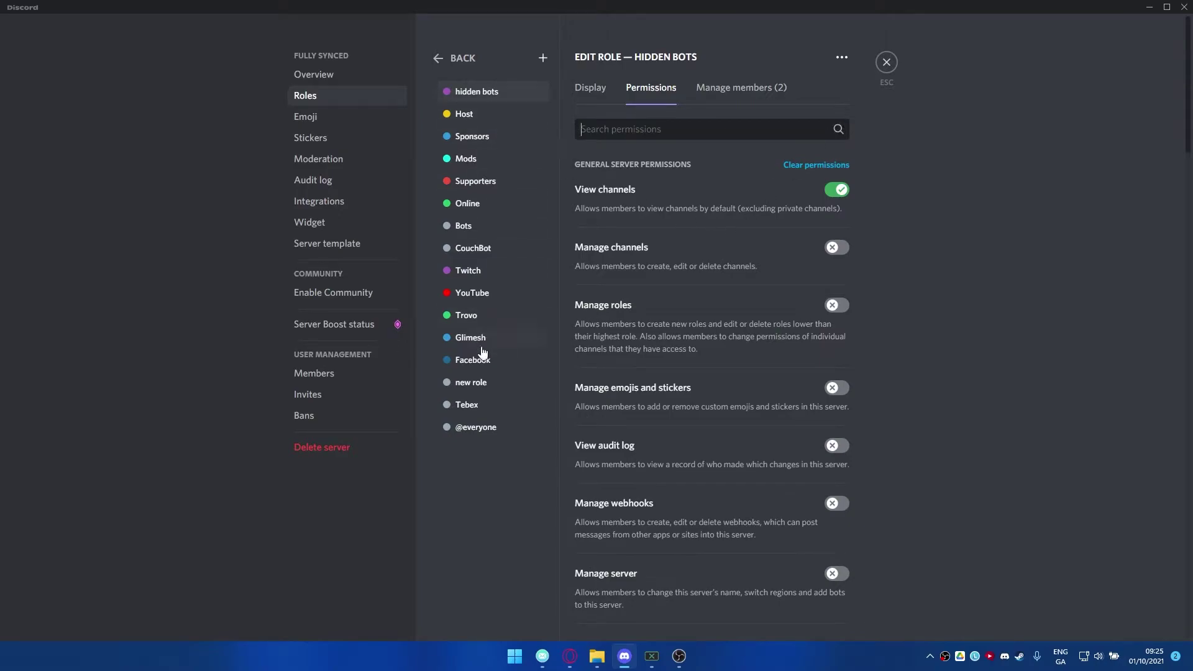
left_click_drag(476, 404, 481, 82)
left_click_drag(473, 409, 476, 102)
left_click(845, 612)
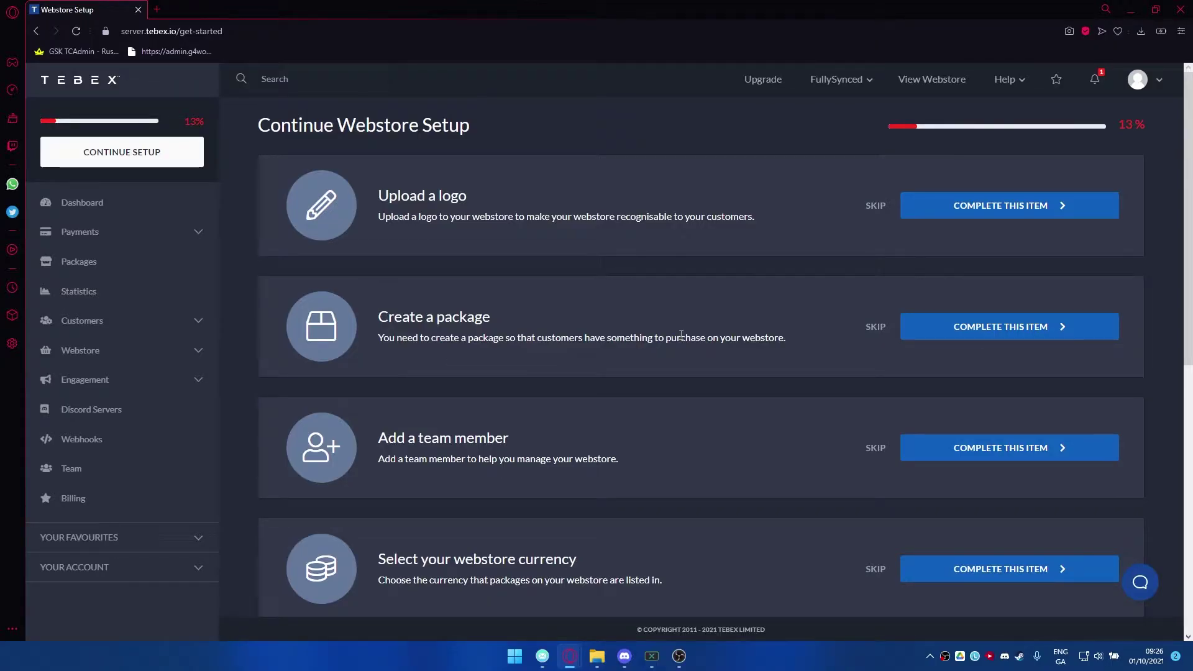
Step: Open the logo item of the Tebex webstore setup and upload the FS image as the webstore's logo and favicon
scroll(639, 407, "down", 1)
scroll(628, 397, "down", 5)
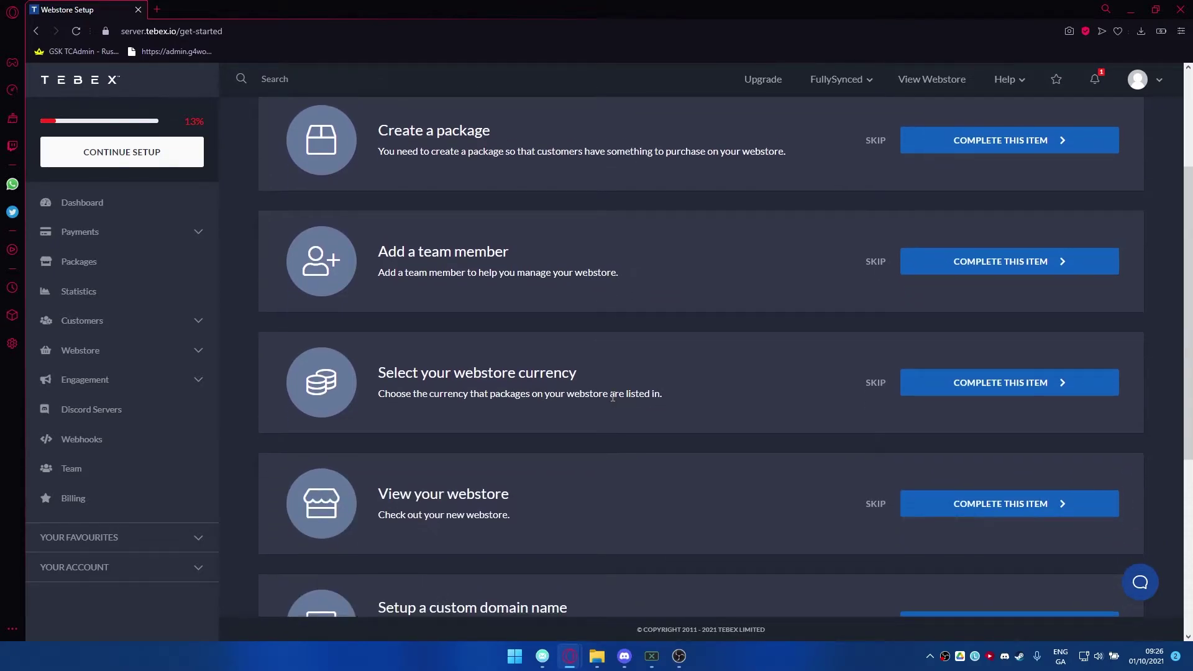
scroll(611, 397, "up", 6)
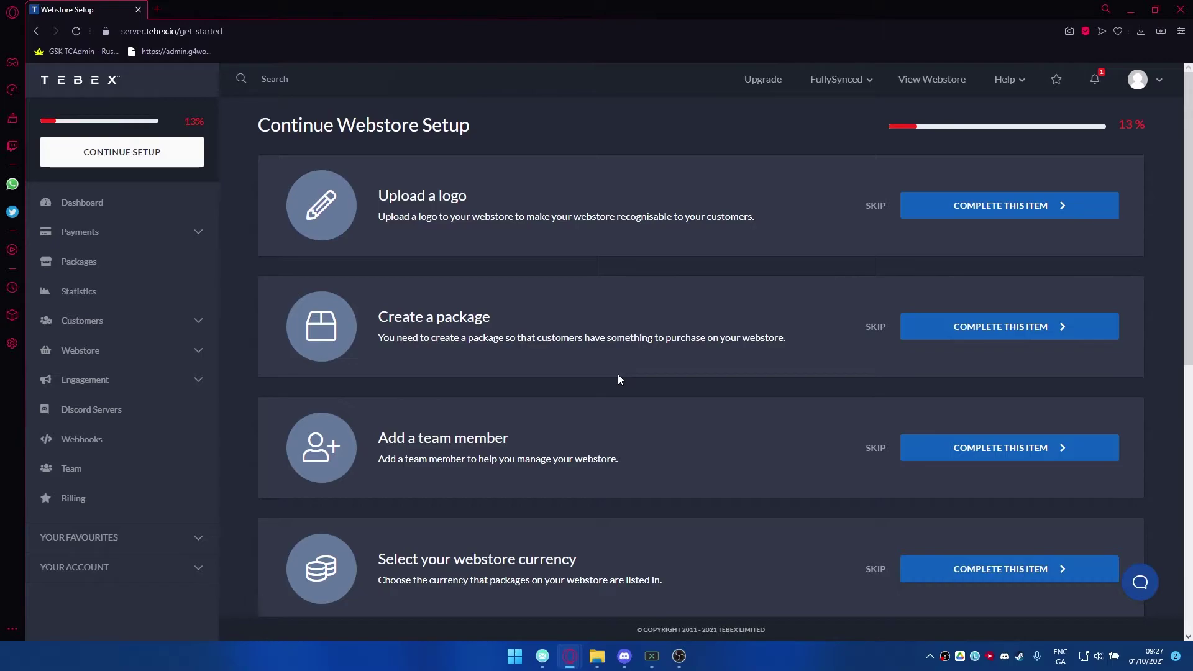
left_click(1001, 202)
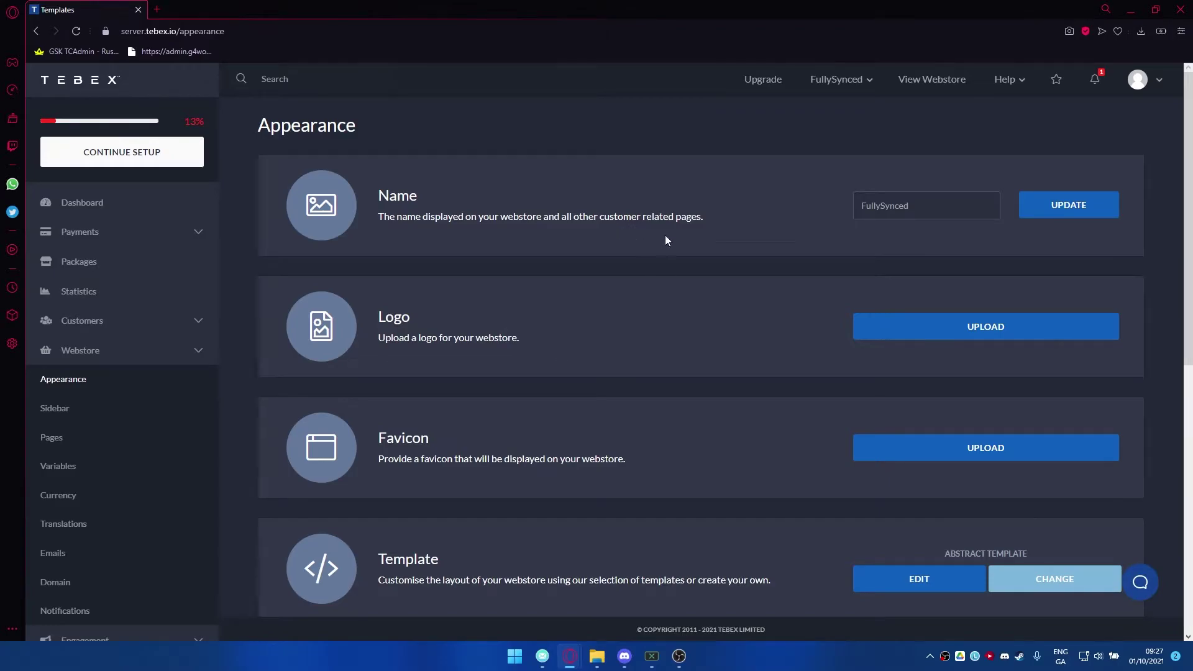
scroll(622, 249, "down", 1)
left_click(959, 269)
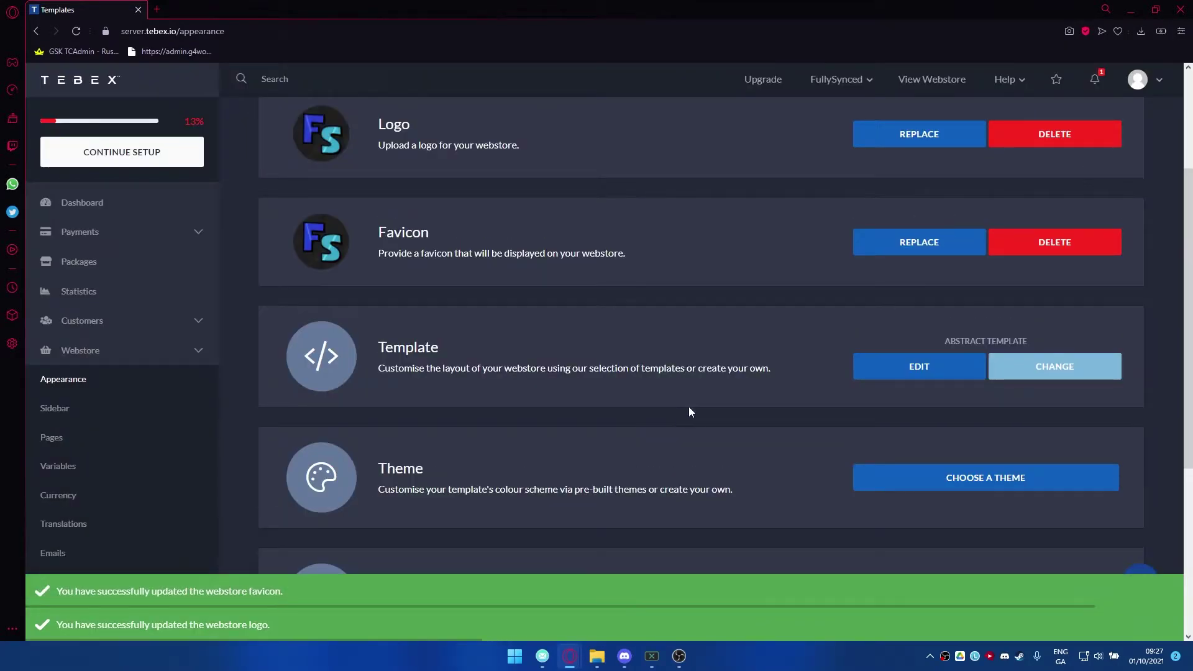
scroll(685, 409, "down", 1)
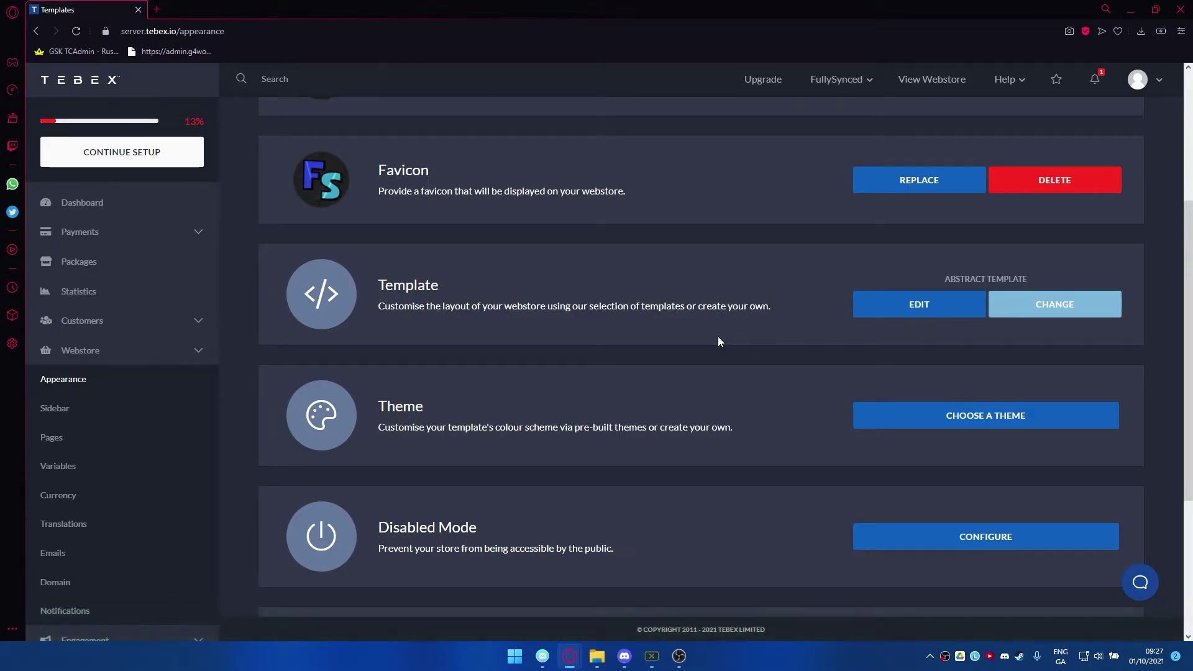
scroll(719, 341, "down", 4)
scroll(726, 341, "up", 8)
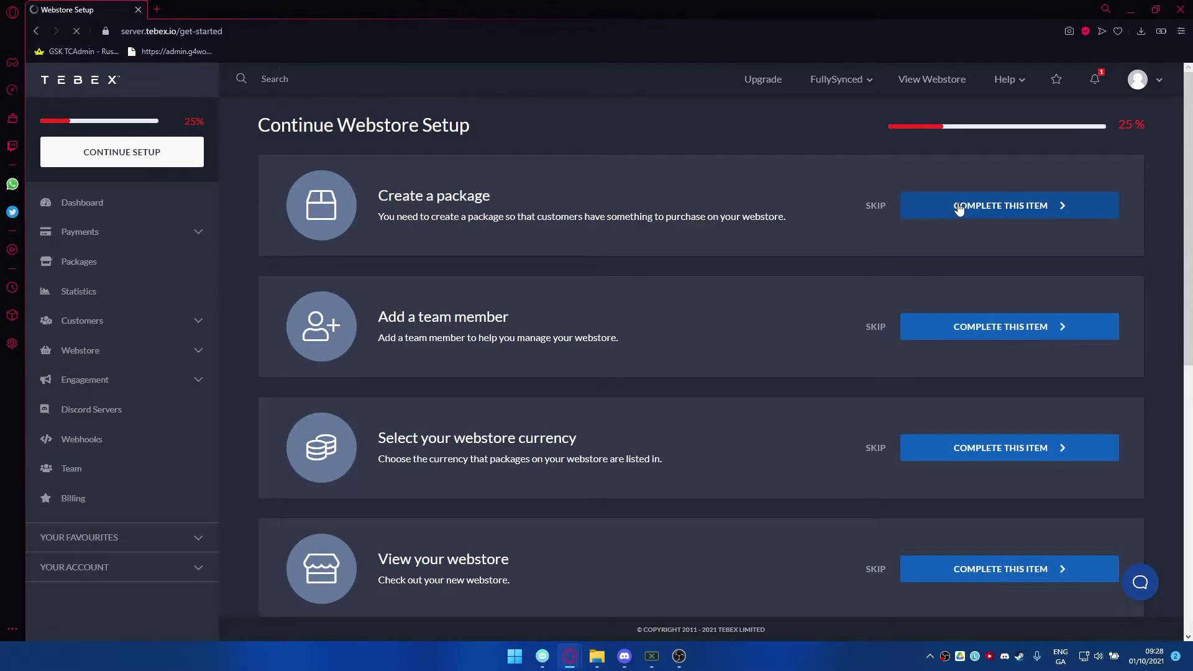
Step: Open the package creation item of the webstore setup, start a new package and name it "Tier 1 Supporter"
left_click(956, 205)
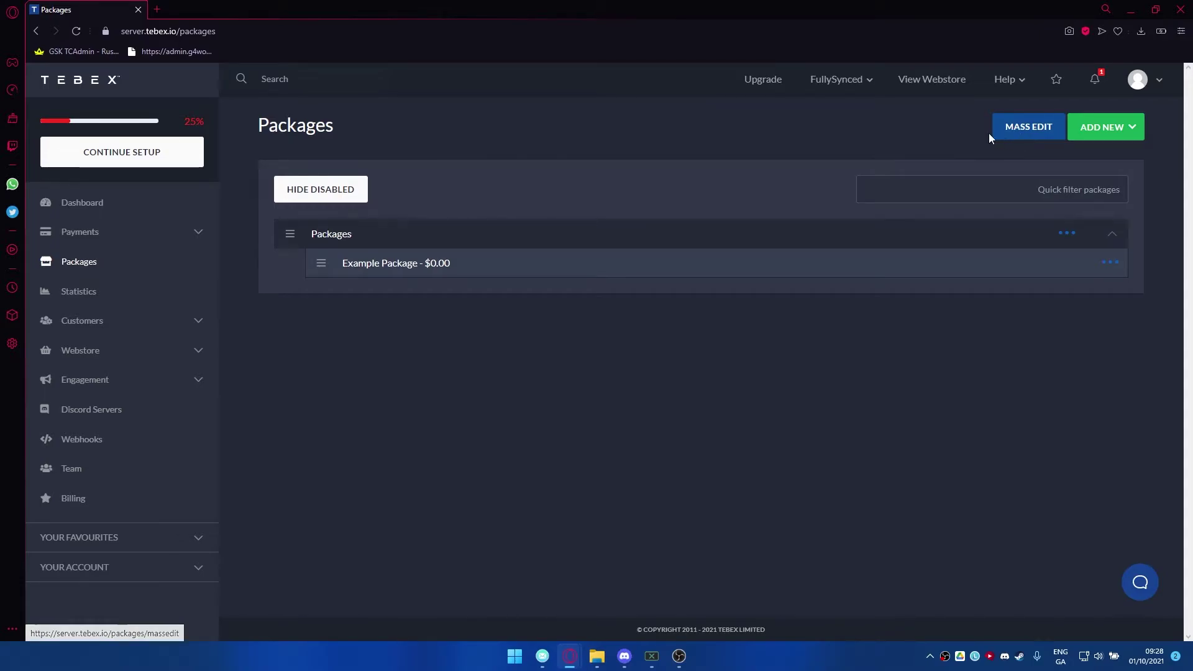
left_click(1089, 140)
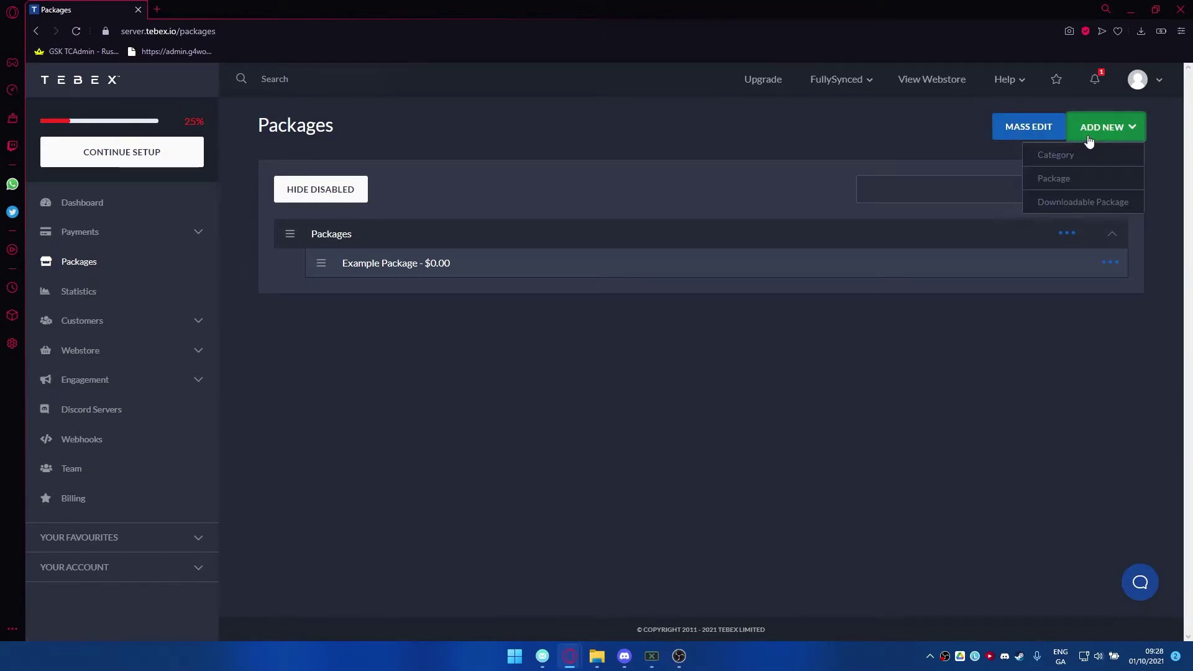
left_click(1083, 179)
left_click(363, 207)
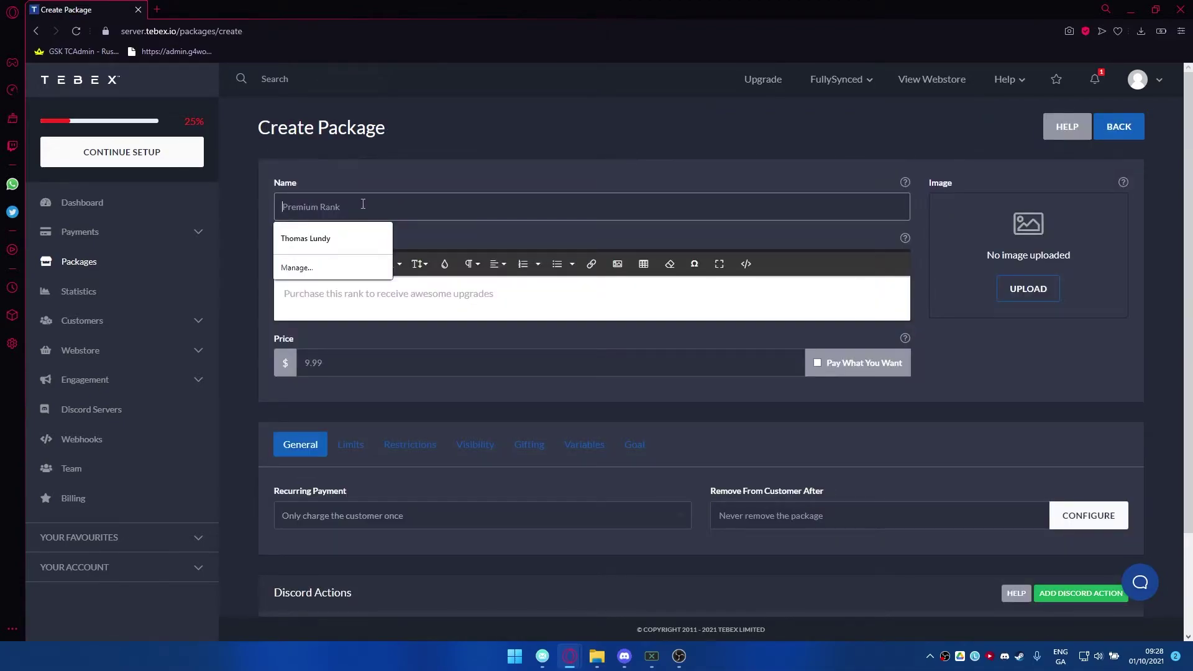
type("Tier 1 Sup")
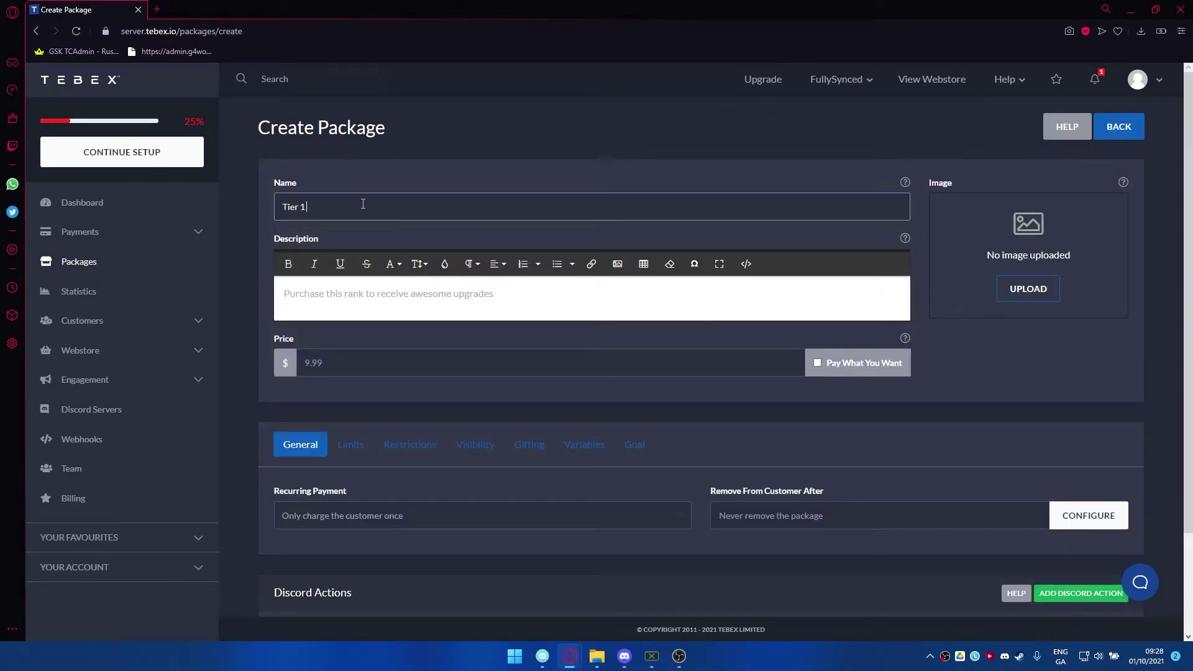
type("porter")
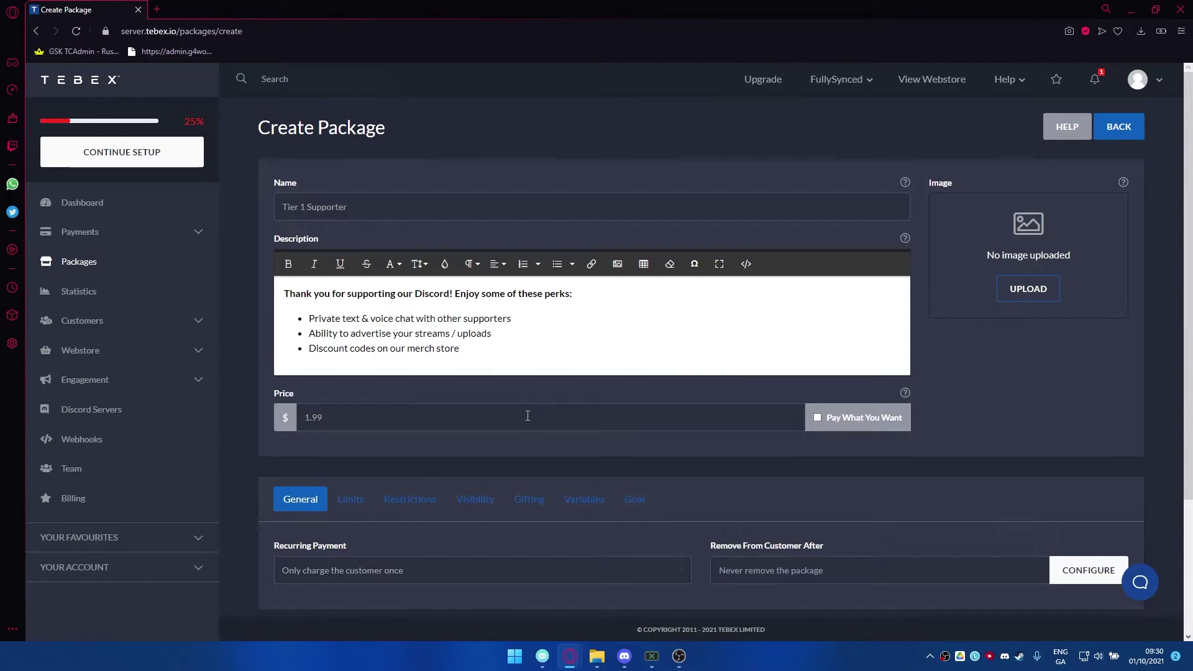
Step: Switch to Discord and create a text channel named discounts in the Supporter rooms category
left_click(625, 656)
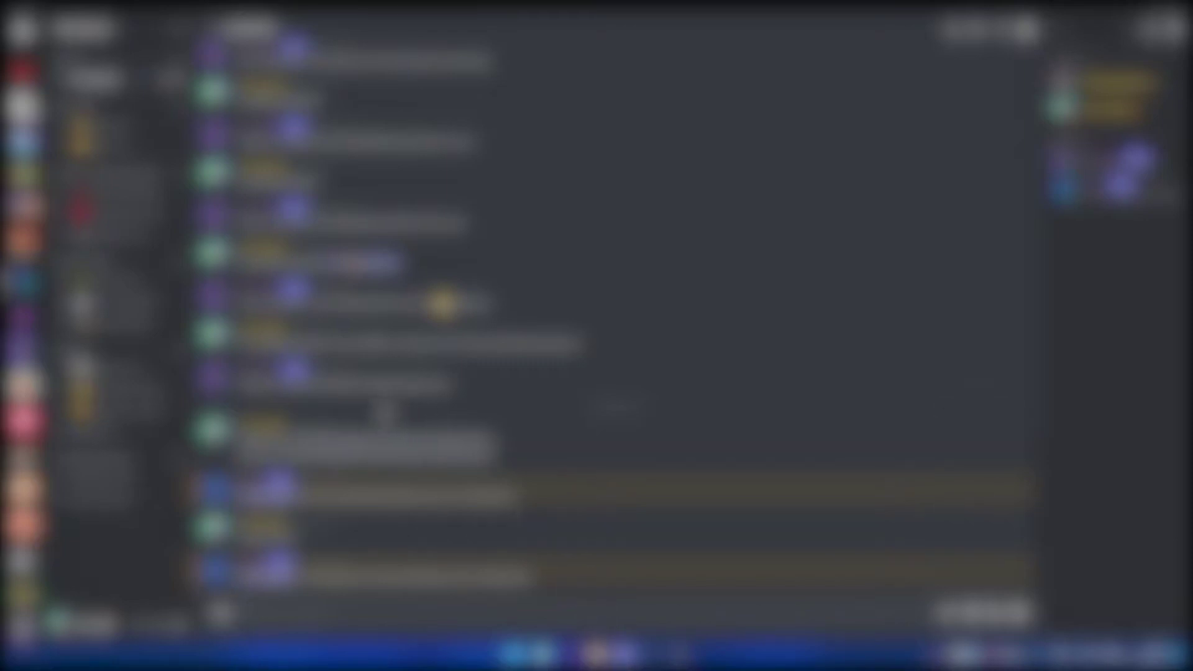
left_click(102, 478)
left_click(179, 460)
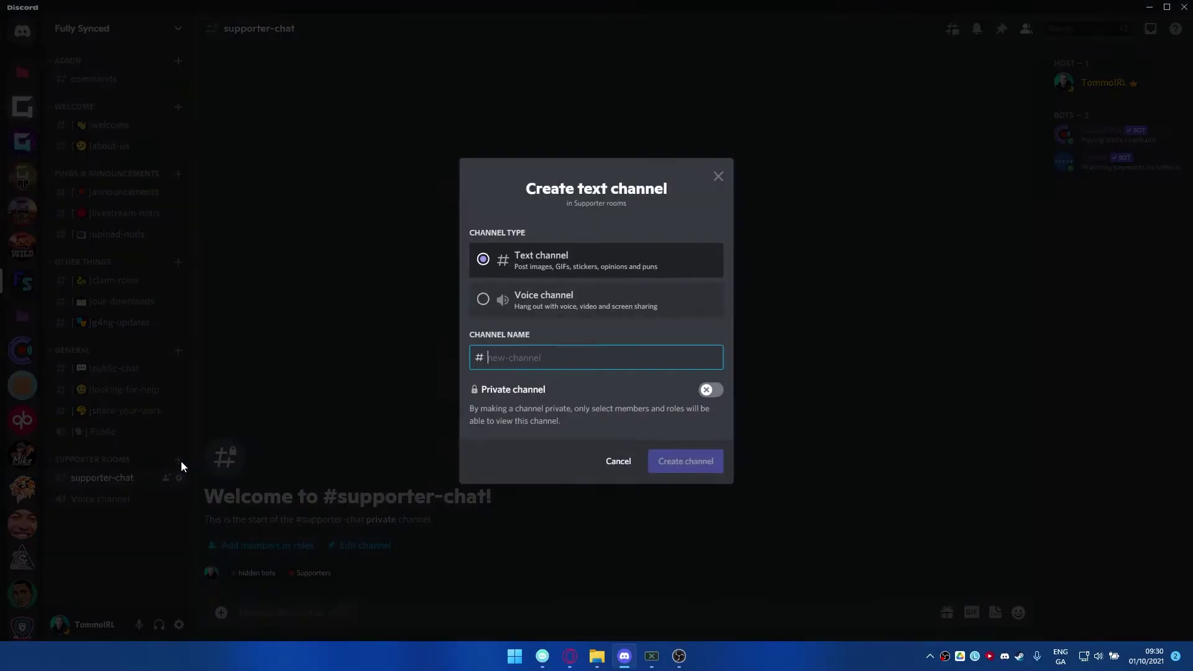
type("discounts")
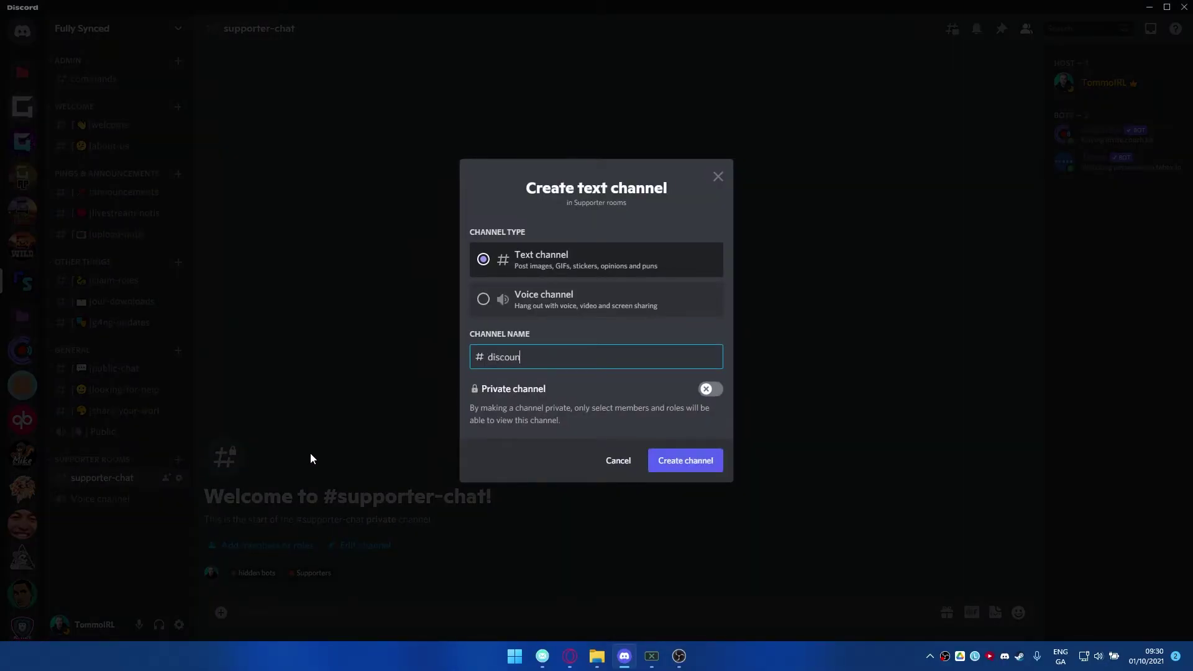
left_click(703, 469)
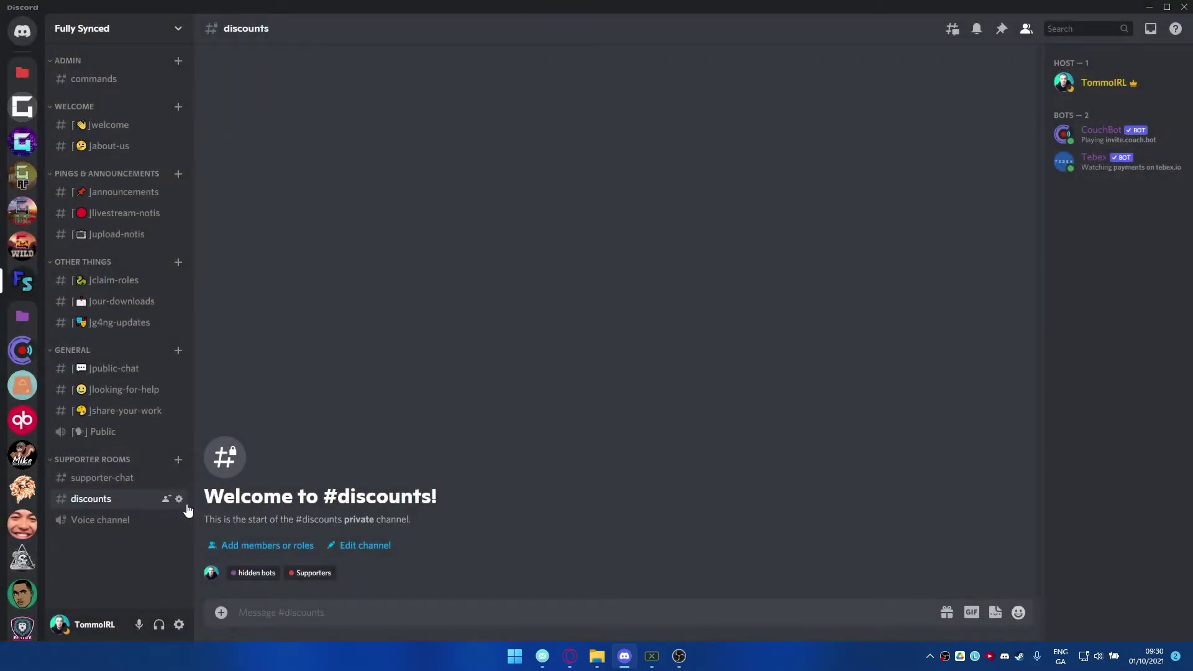
Step: Deny the Supporters role the Send messages permission in the discounts channel and save the change
left_click(179, 499)
left_click(305, 100)
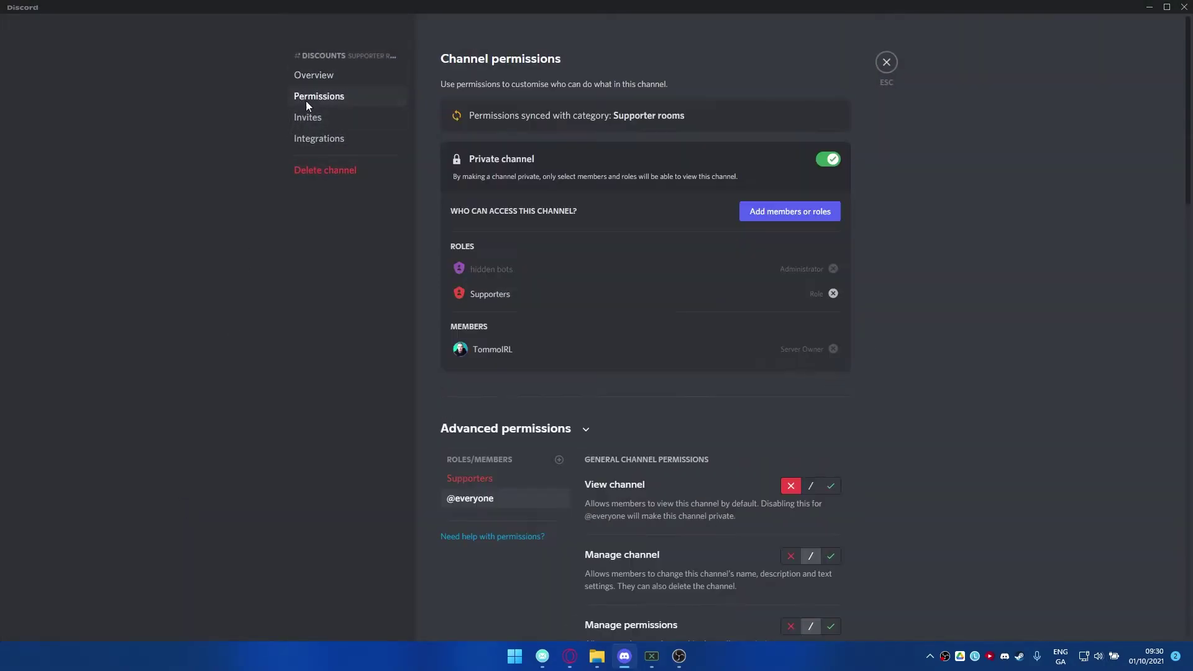
left_click(520, 491)
scroll(758, 442, "down", 3)
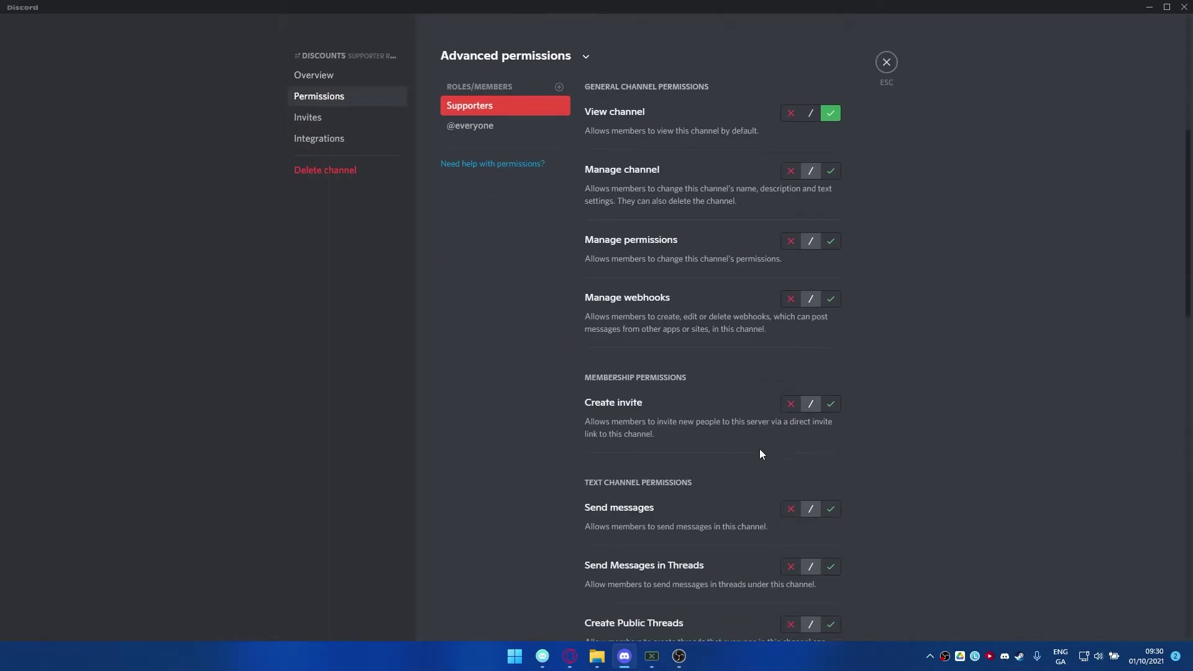
left_click(790, 509)
left_click(828, 610)
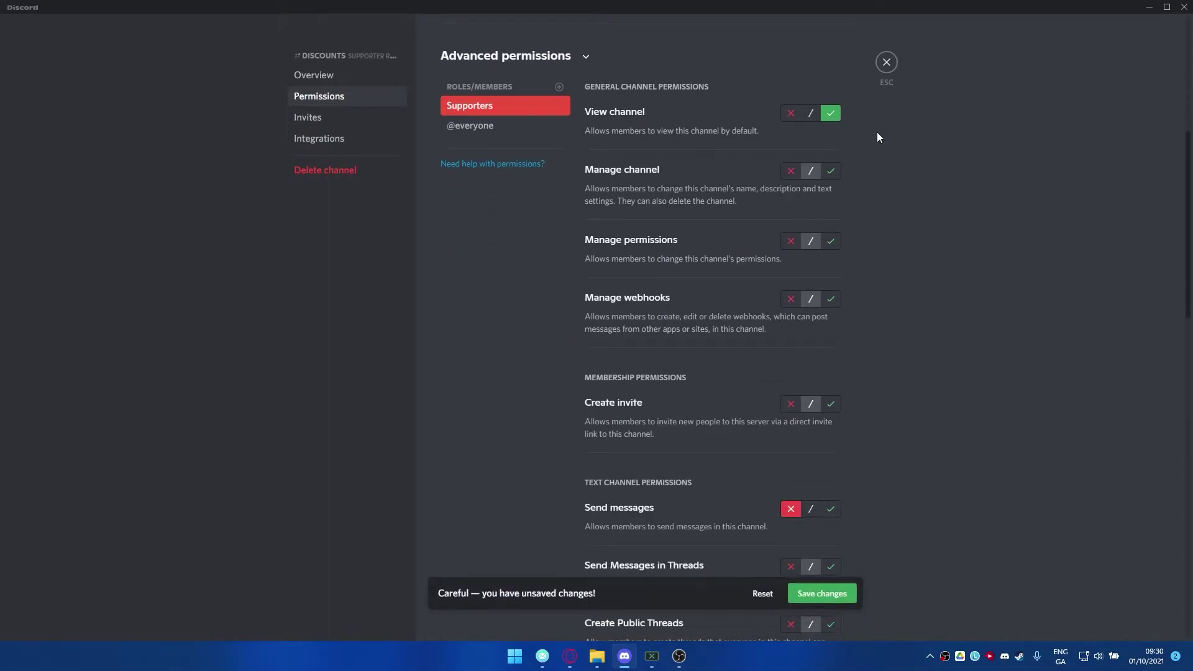
left_click(887, 63)
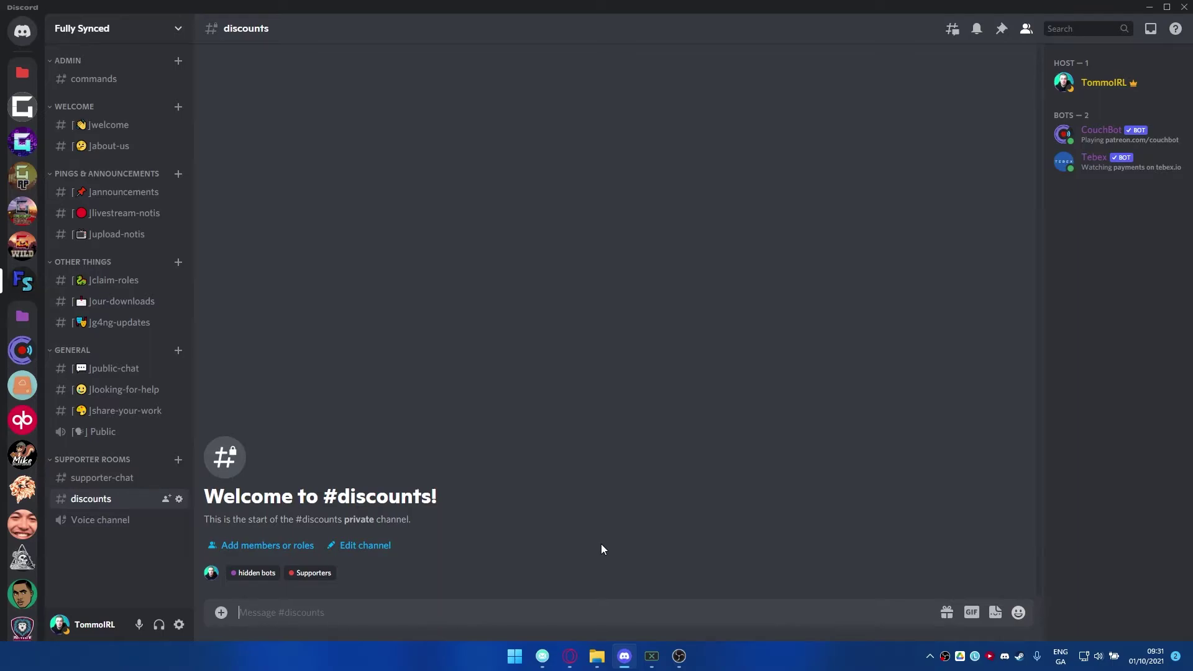
Step: Post the message "use code poggers for 10% off until such a day, etc" in the discounts channel
type("use code p")
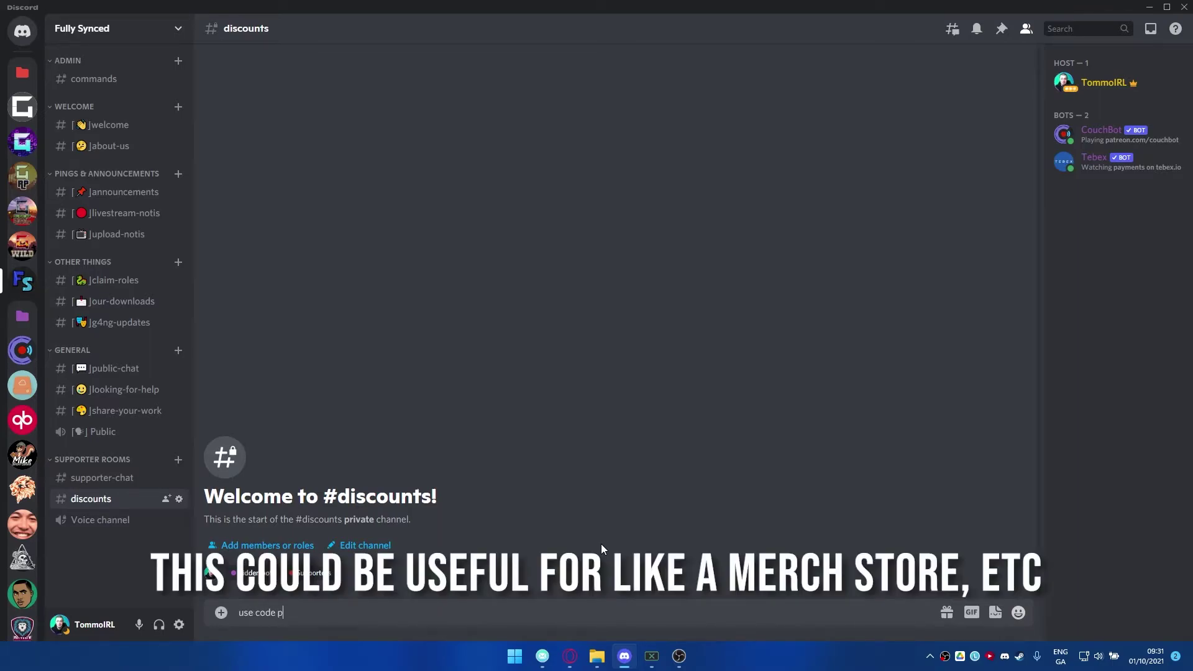
type("oggers for ")
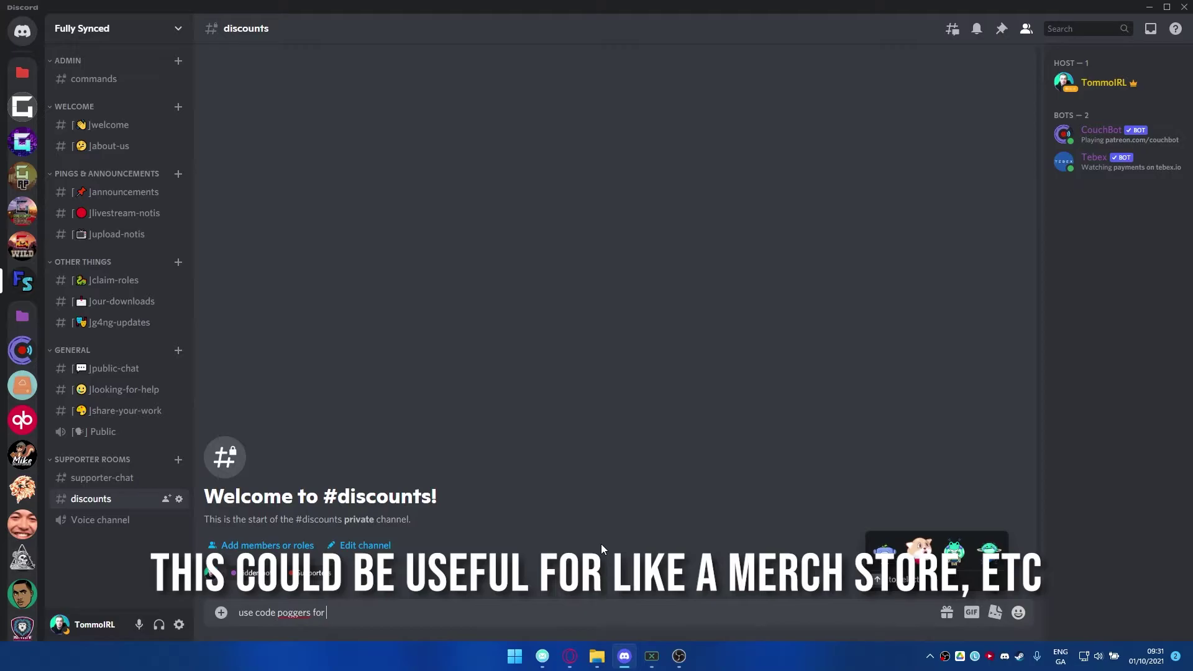
type("10% off until")
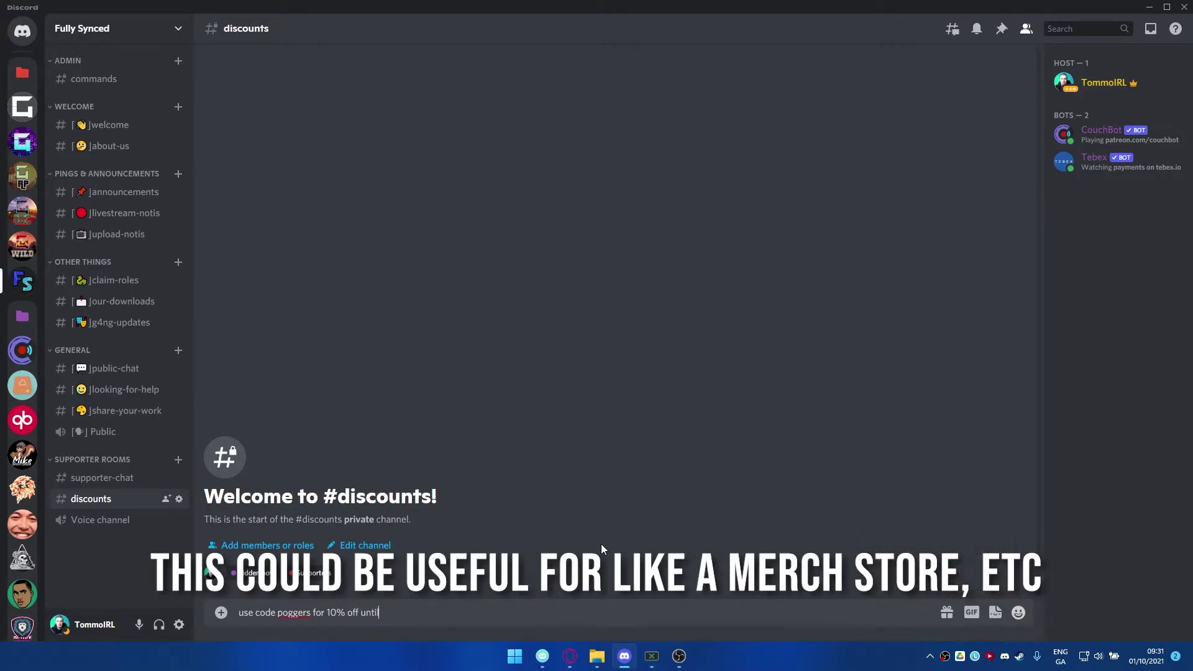
type(" such a day, etc")
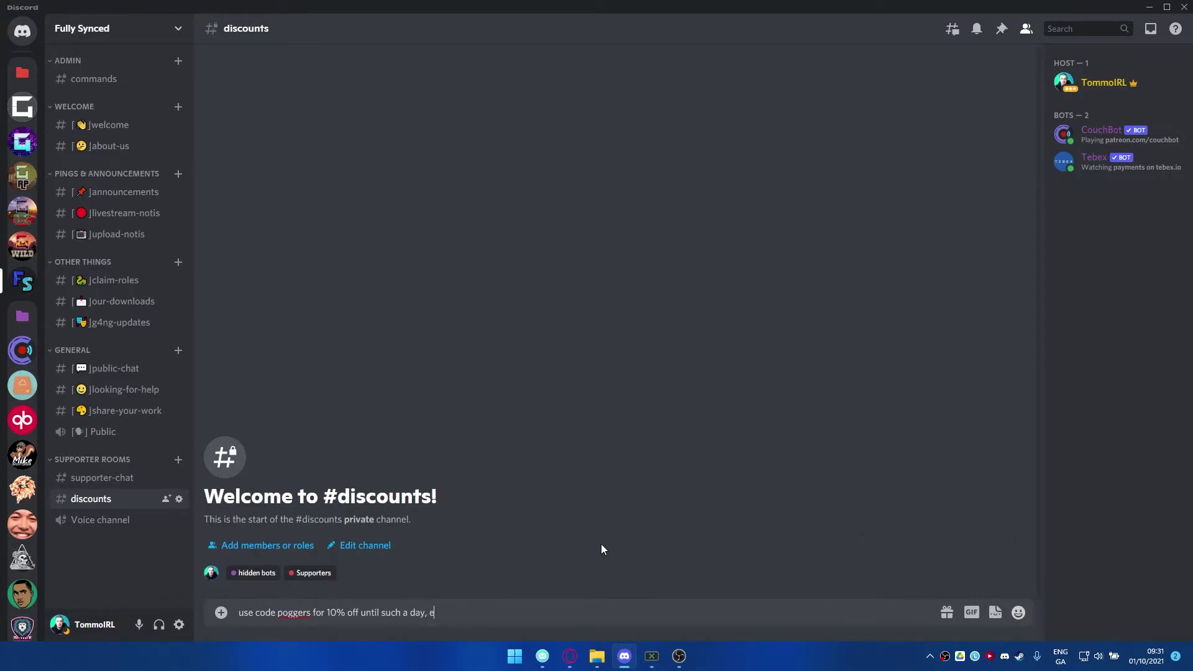
key("Return")
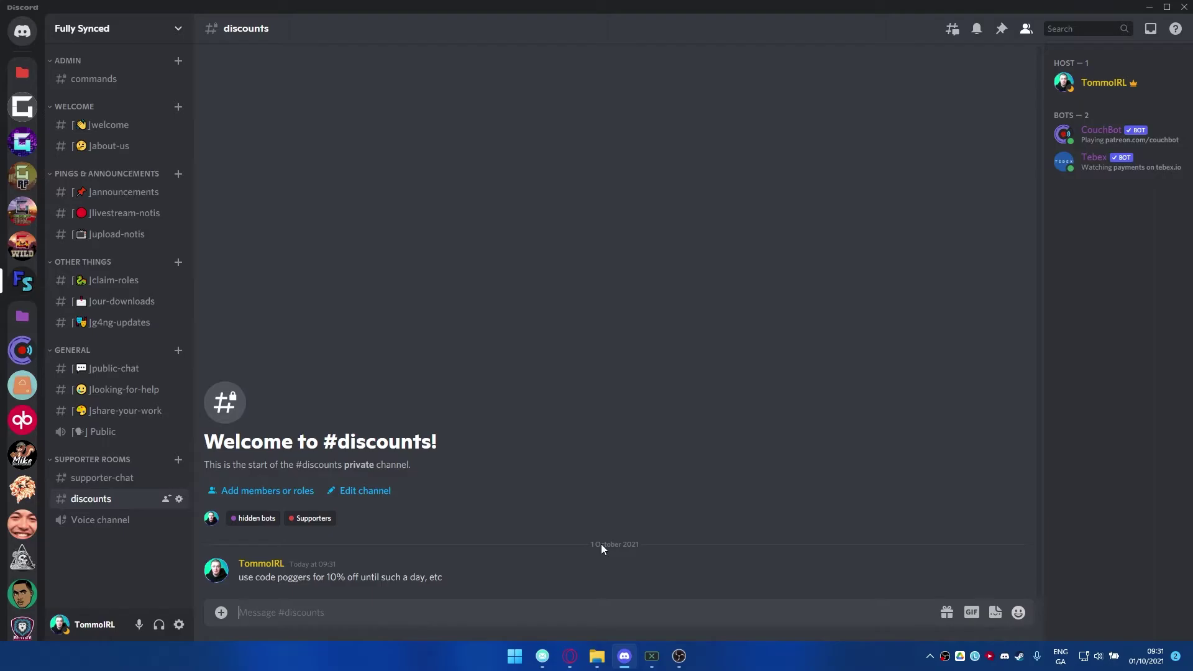
Step: Return to Tebex in the browser and set the package's recurring payment to "Charge a recurring subscription"
key("alt+Tab")
scroll(533, 416, "down", 1)
scroll(534, 417, "up", 1)
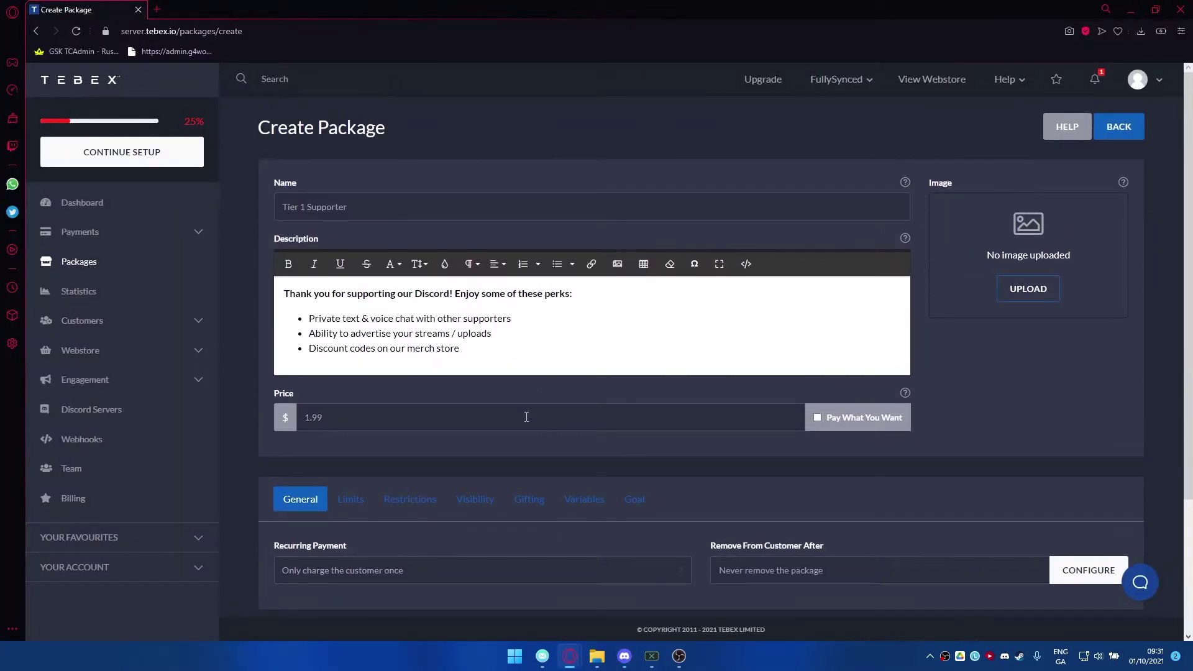
scroll(526, 417, "down", 3)
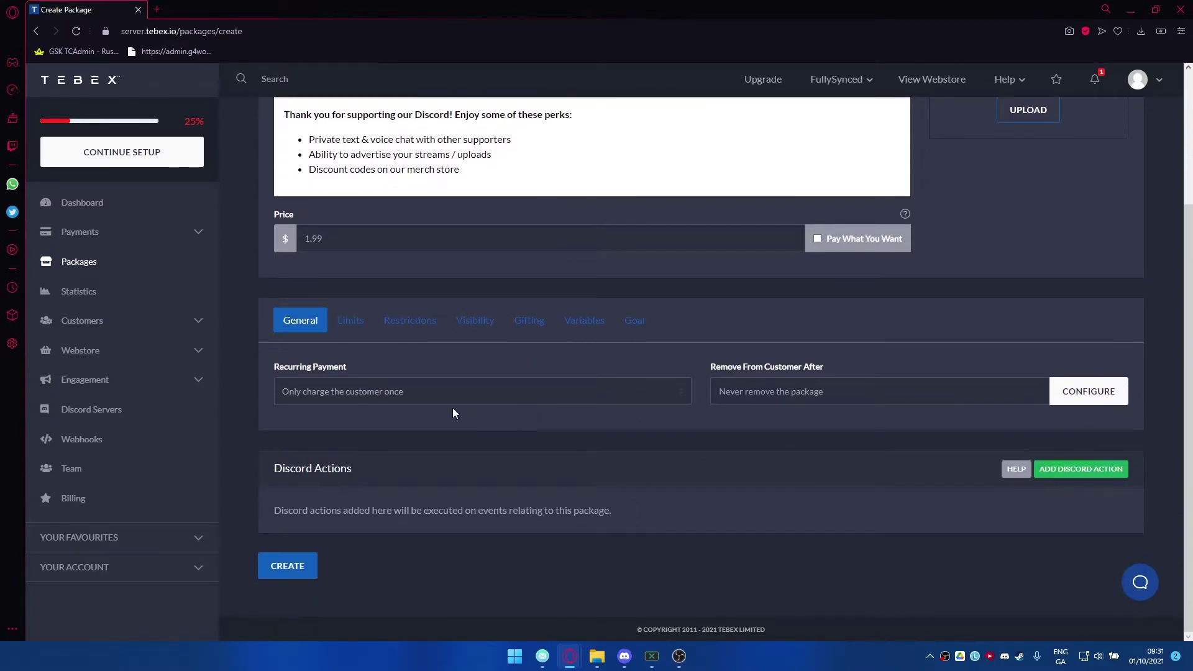
left_click(440, 398)
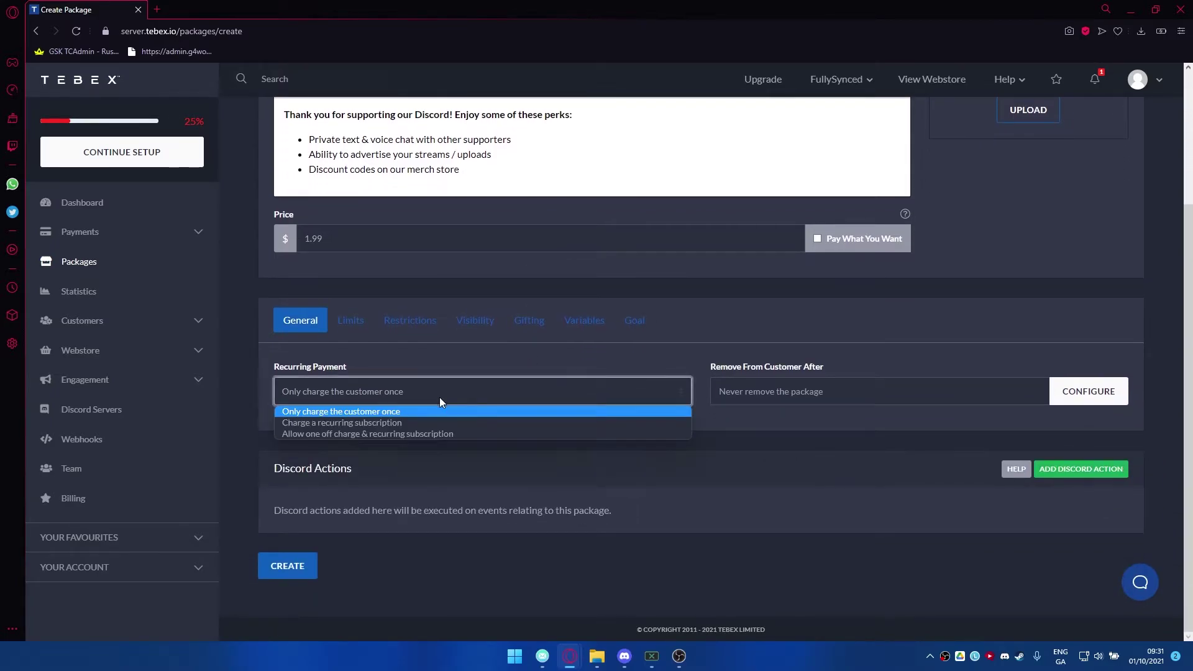
left_click(415, 423)
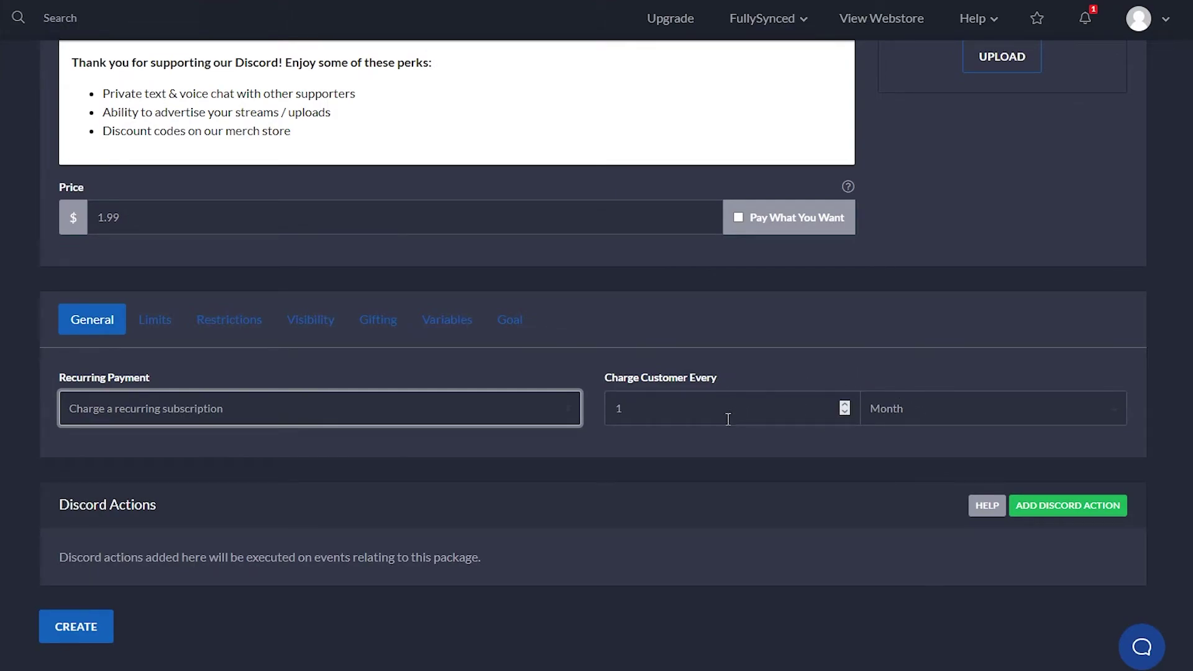
Step: Add a Discord action that assigns the Supporters role on FullySynced when the package is purchased
left_click(1048, 508)
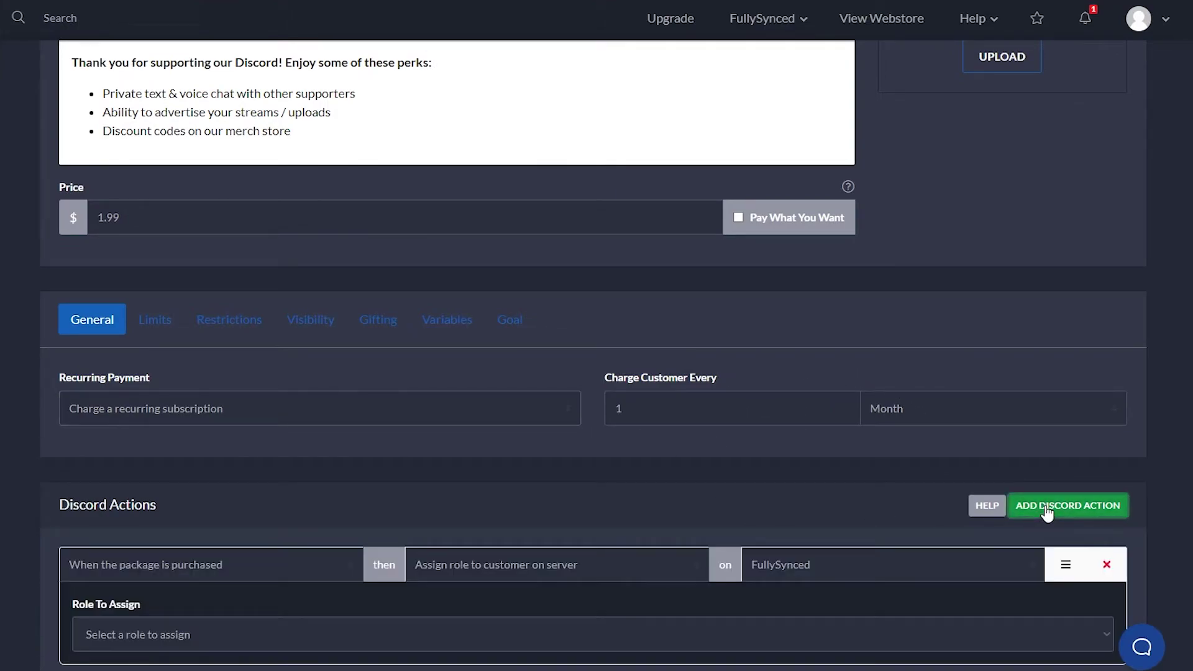
scroll(294, 465, "down", 2)
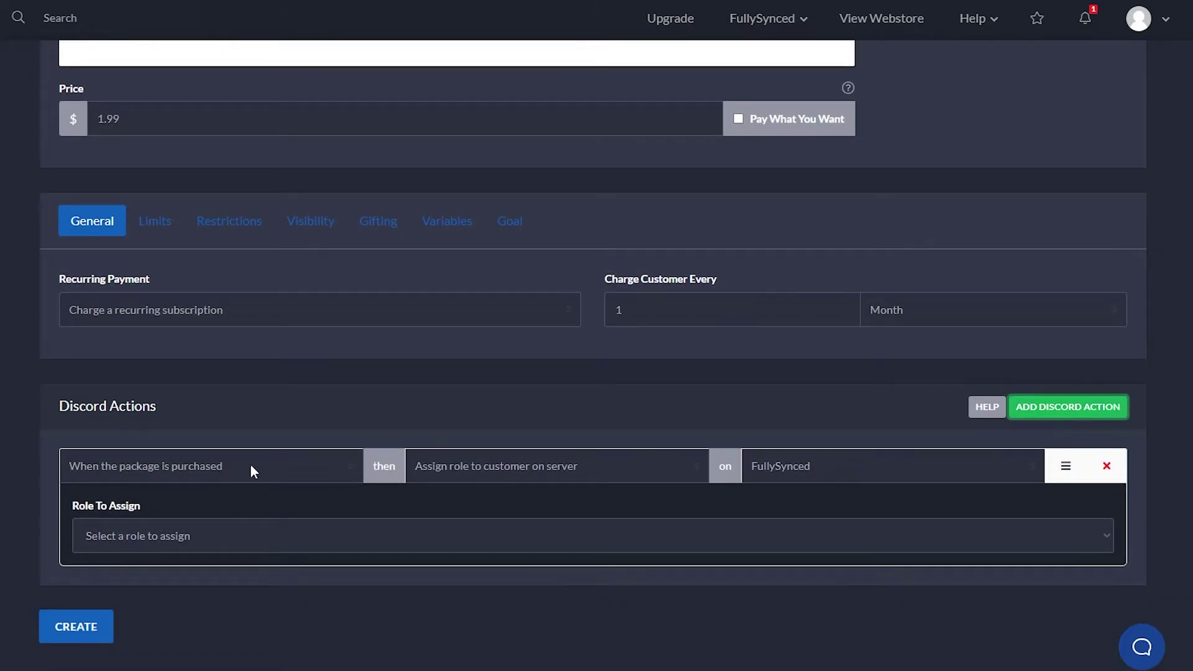
left_click(488, 528)
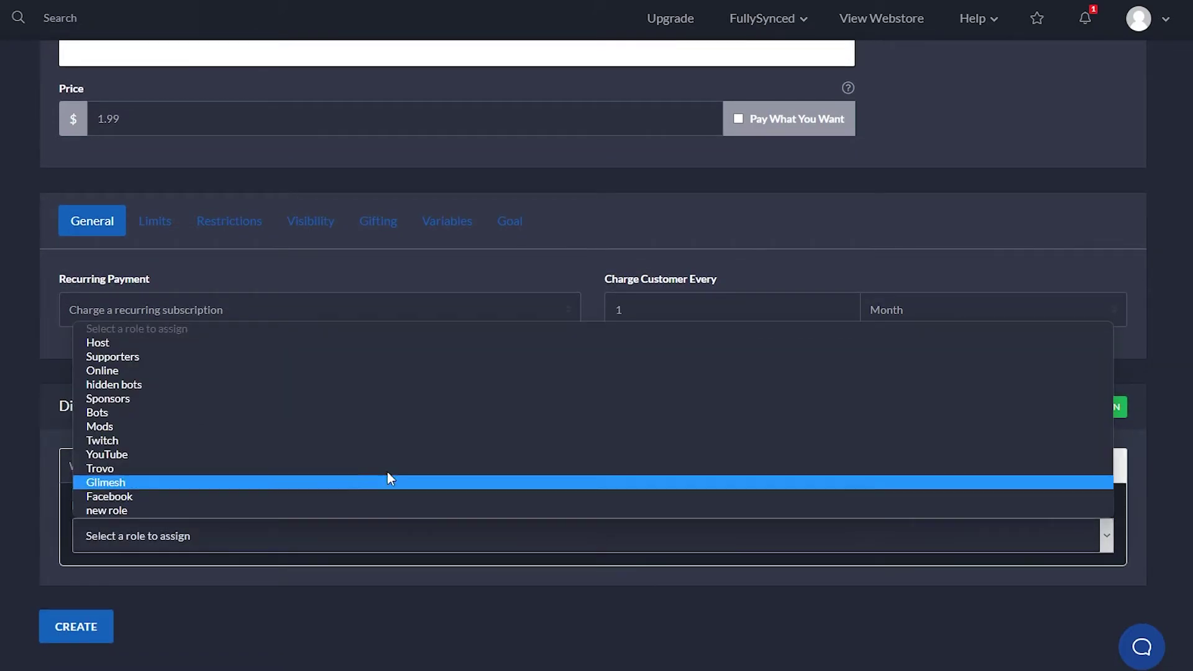
left_click(316, 359)
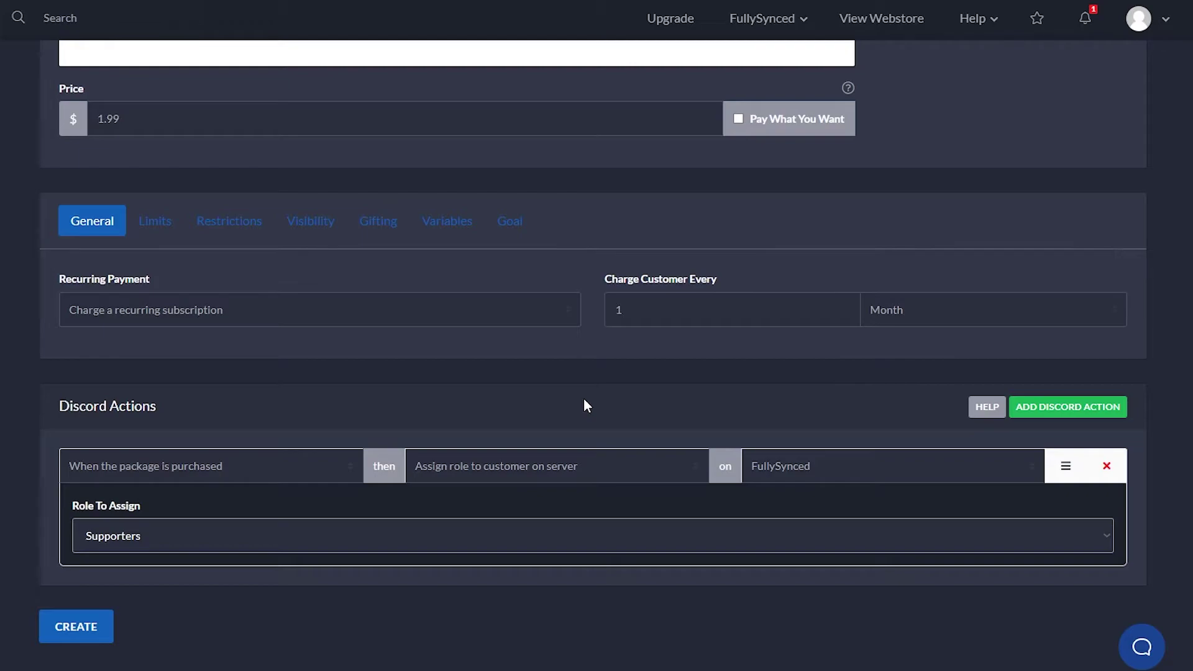
Step: Add a second Discord action that removes the Supporters role from the customer when the package is removed
left_click(1067, 407)
scroll(311, 421, "down", 2)
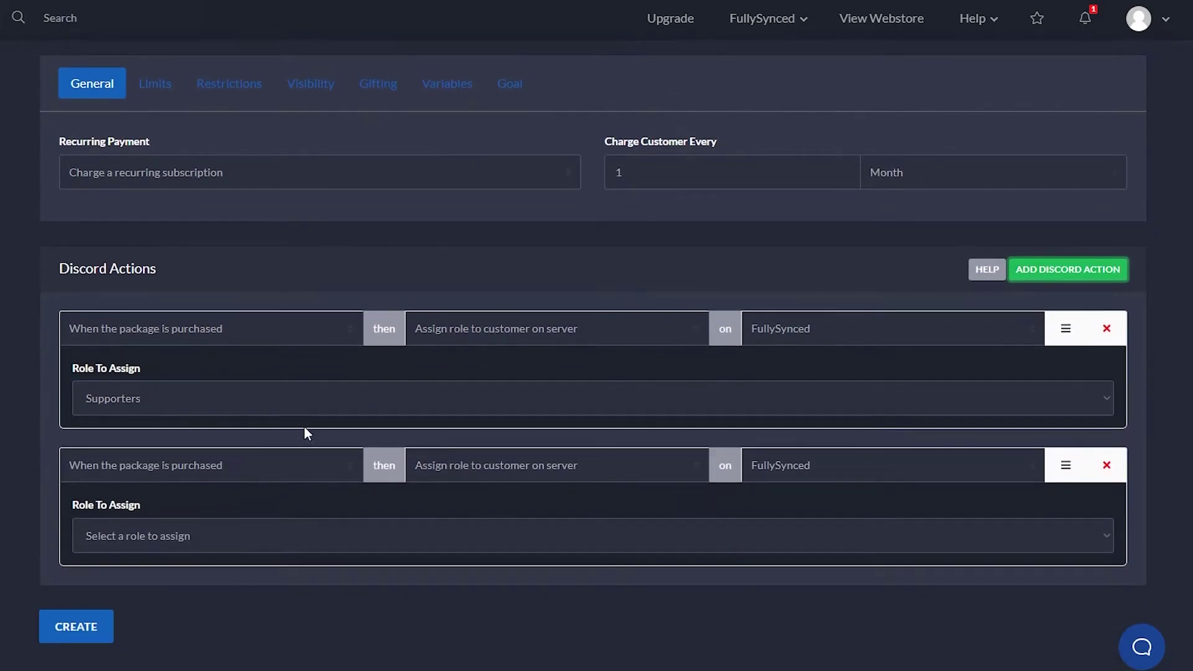
left_click(202, 475)
left_click(229, 505)
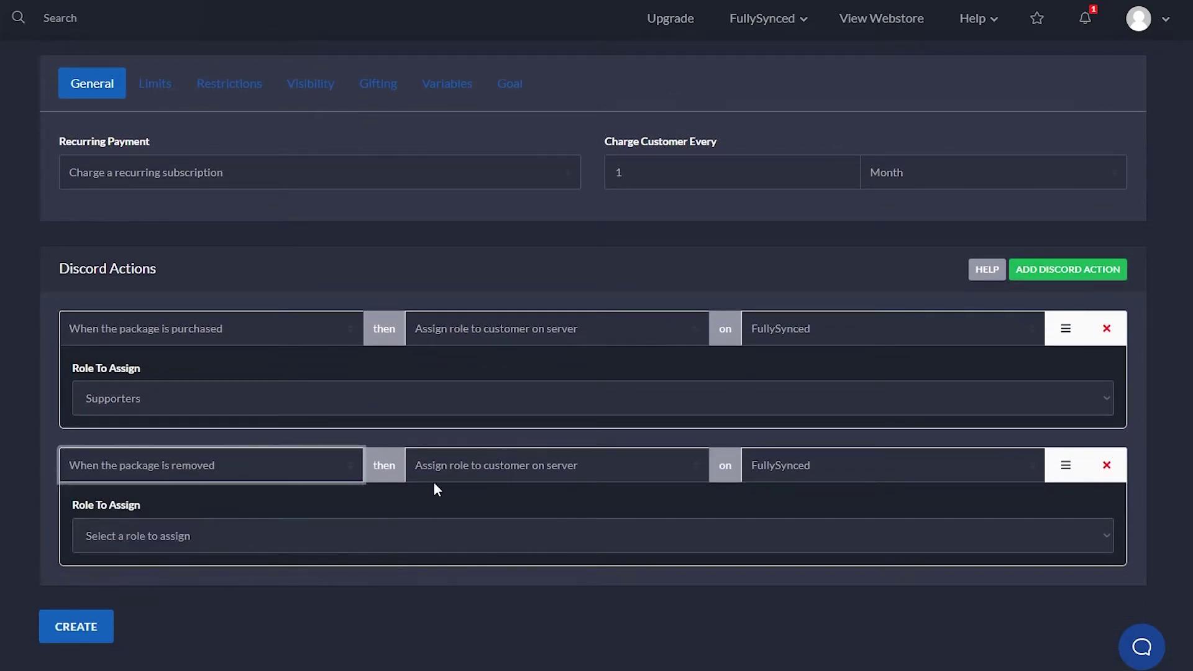
left_click(489, 472)
left_click(501, 504)
left_click(282, 535)
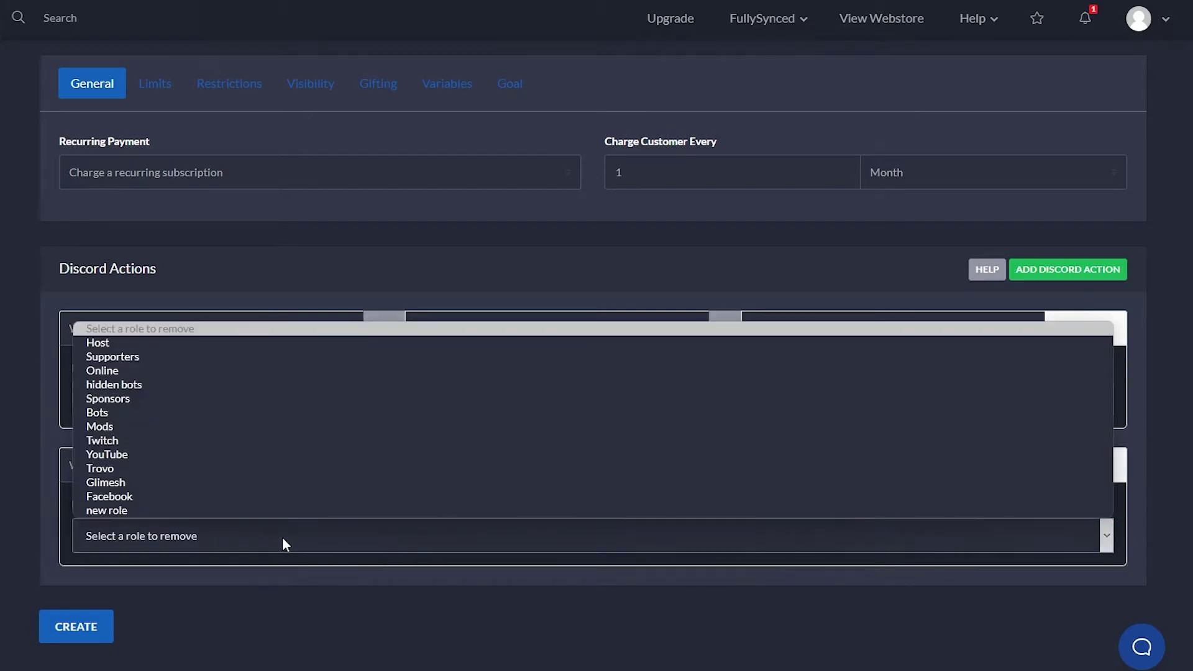
left_click(206, 360)
Step: Add a third Discord action that removes the Supporters role from the customer when the package is refunded
left_click(1041, 270)
scroll(272, 520, "down", 2)
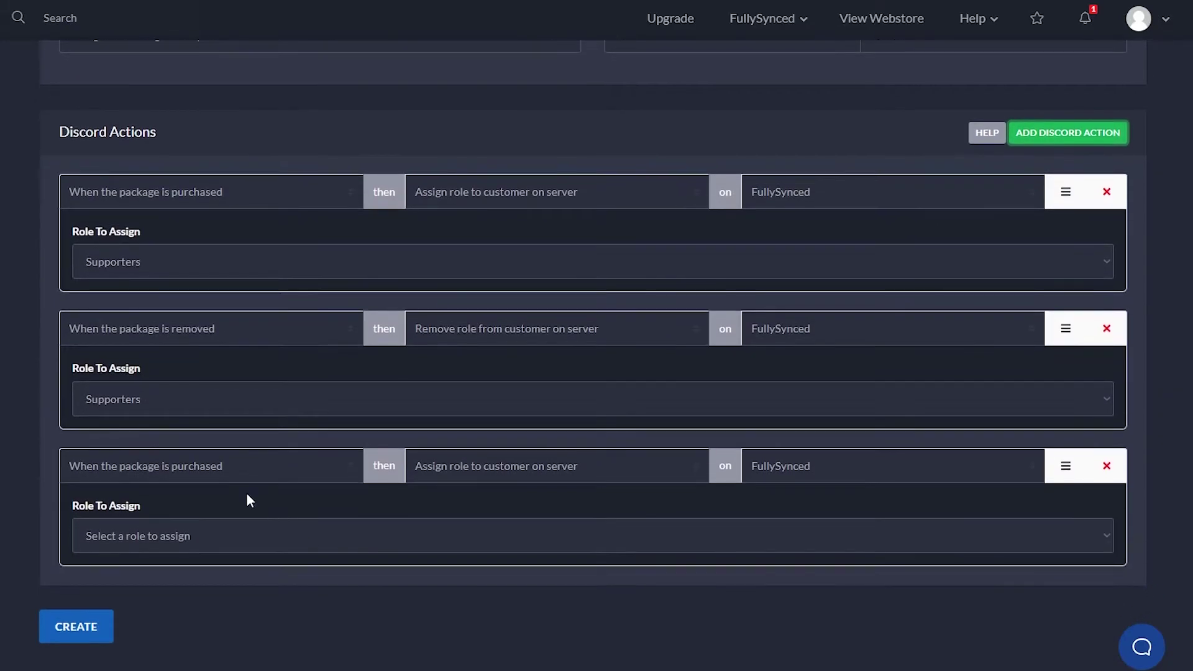
left_click(205, 465)
left_click(233, 520)
left_click(489, 465)
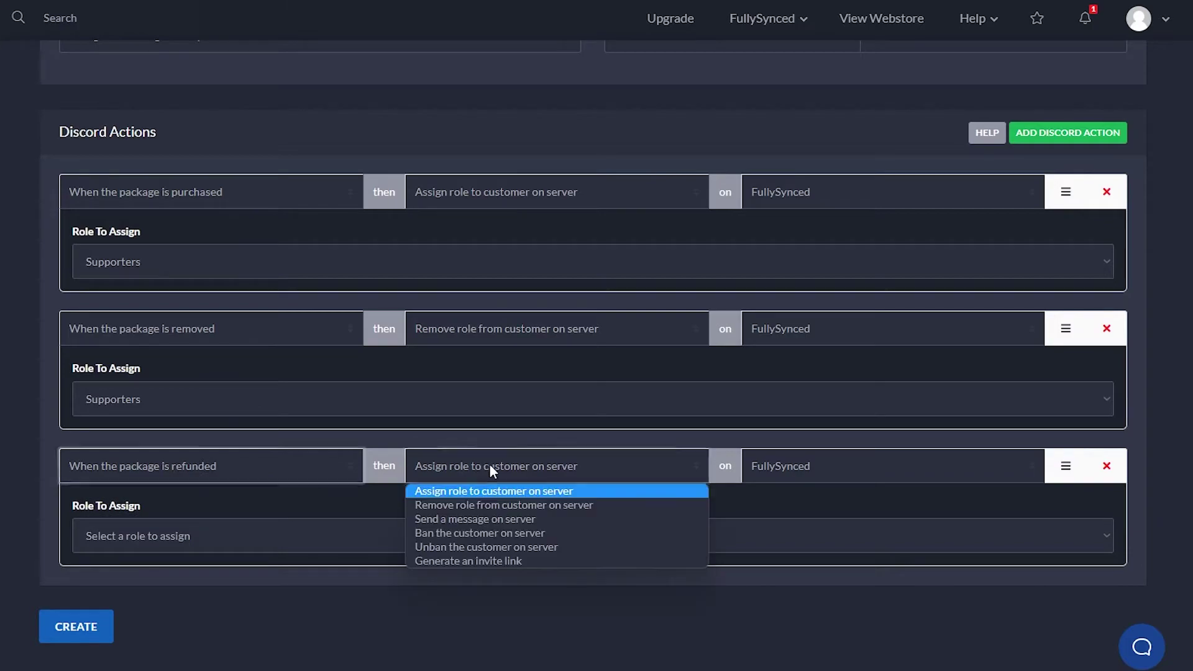
left_click(507, 511)
left_click(322, 528)
left_click(221, 352)
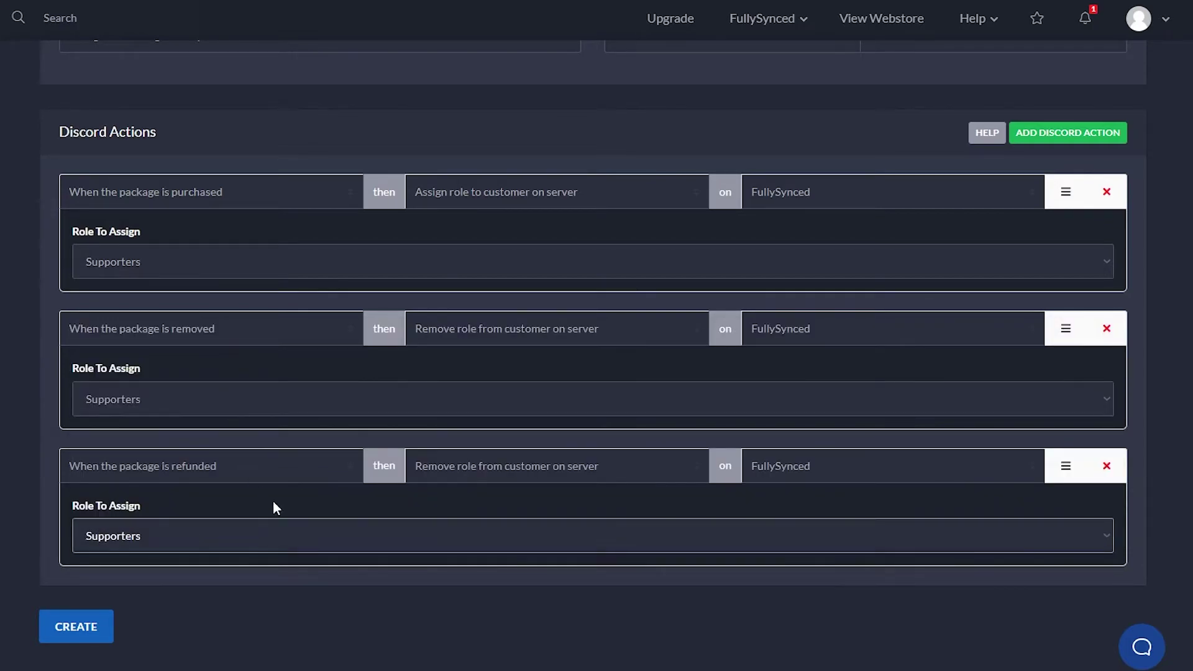
Step: Add a fourth Discord action that removes the Sponsors role from the customer on FullySynced when the package is chargebacked
left_click(1071, 139)
left_click(256, 613)
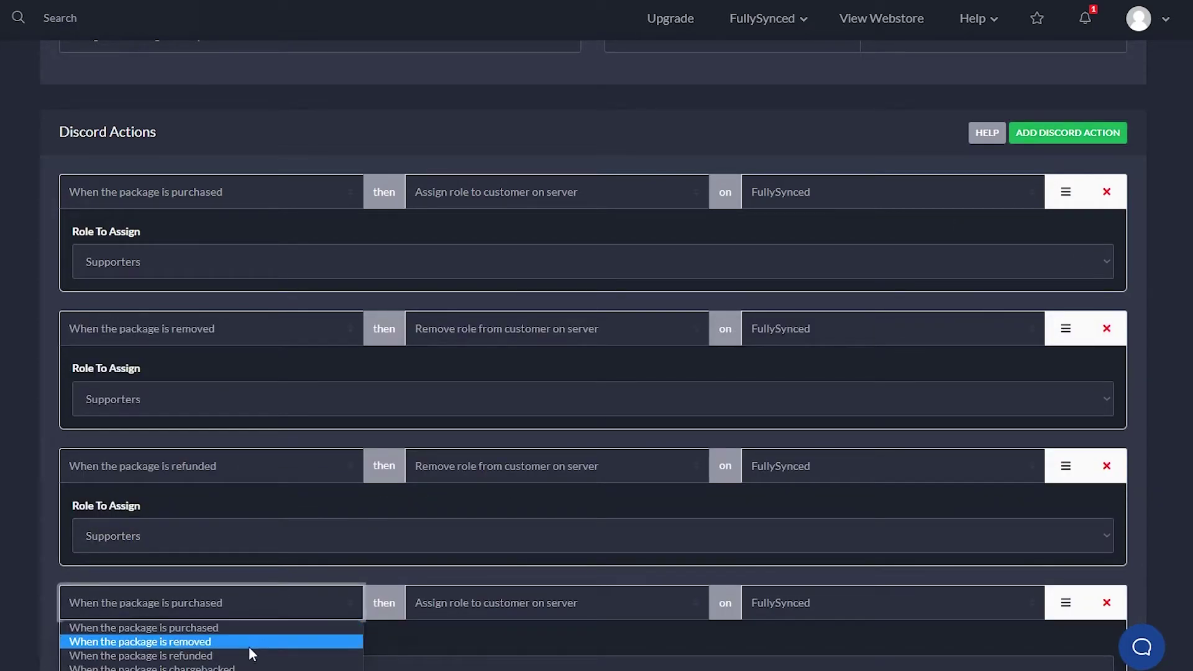
left_click(255, 668)
scroll(435, 560, "down", 2)
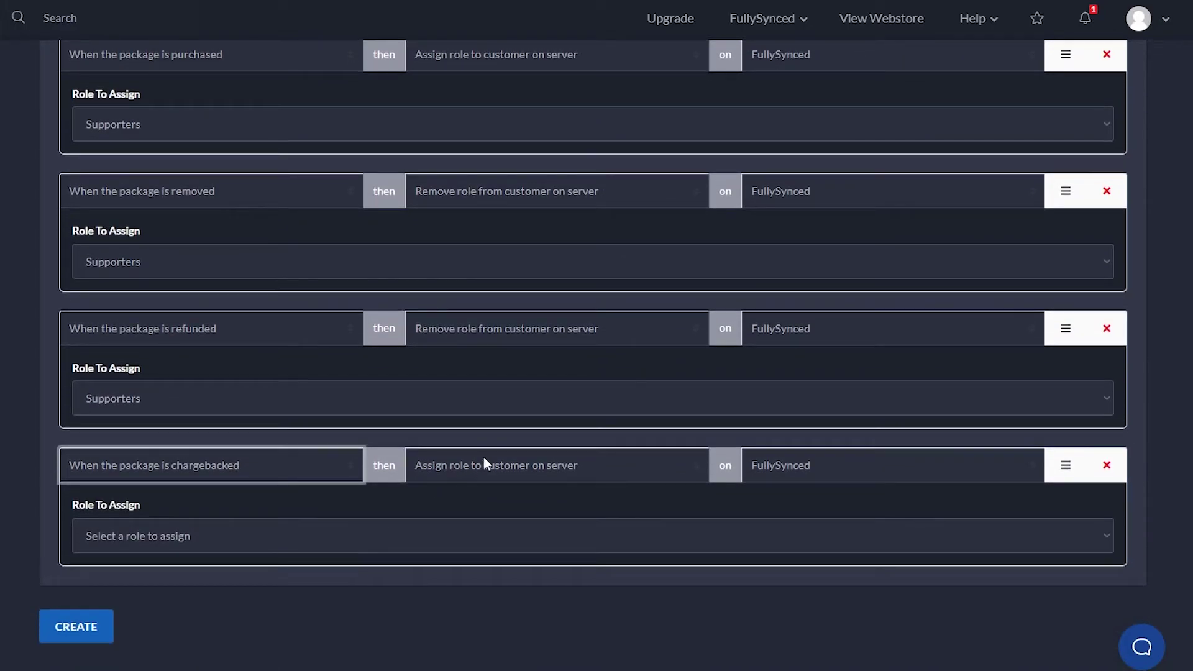
left_click(474, 459)
scroll(500, 514, "up", 4)
scroll(650, 520, "down", 3)
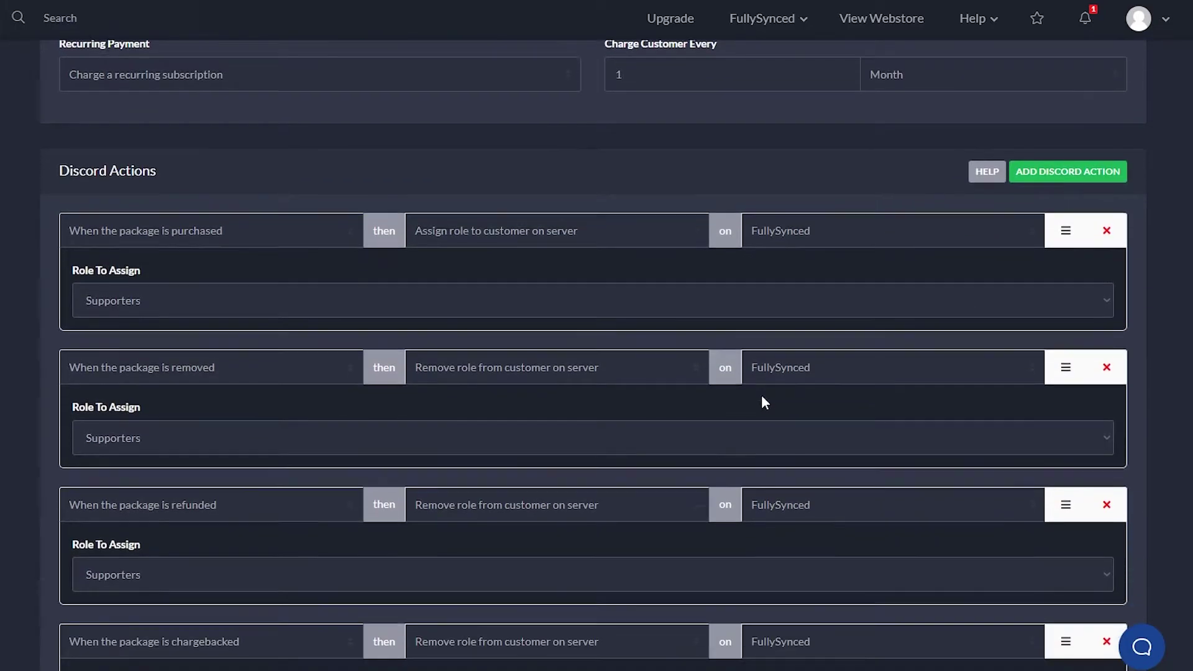
scroll(766, 370, "up", 1)
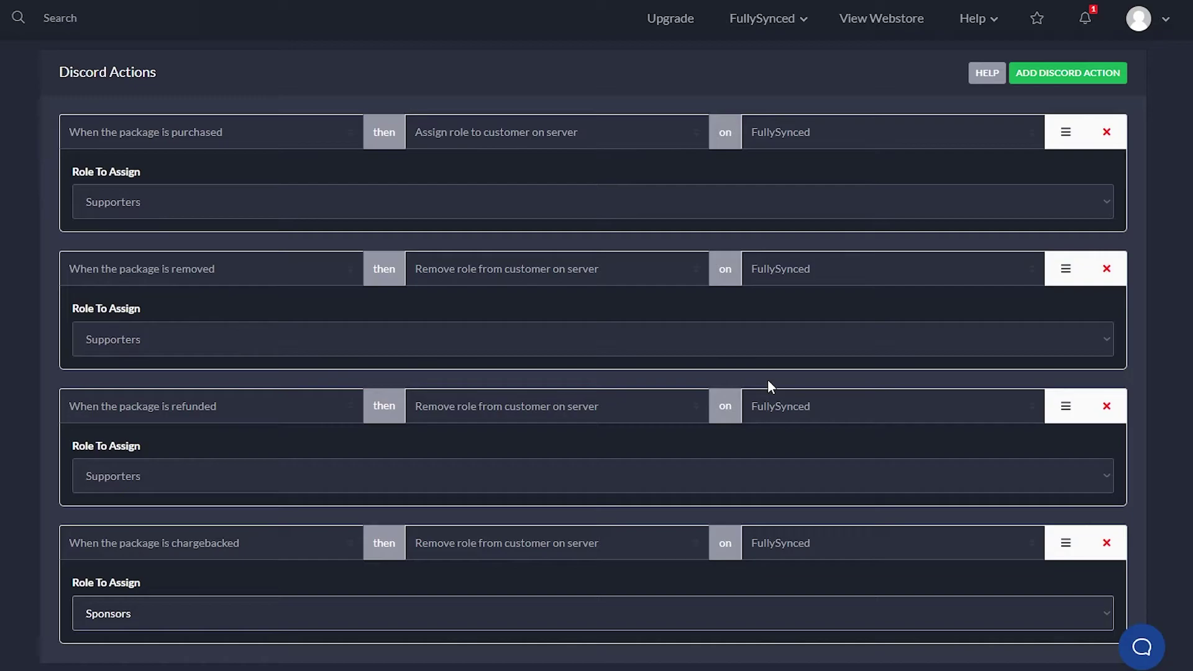
Step: Add a fifth Discord action triggered when the subscription renews and browse its assignable roles without choosing one
left_click(1065, 78)
scroll(471, 425, "down", 4)
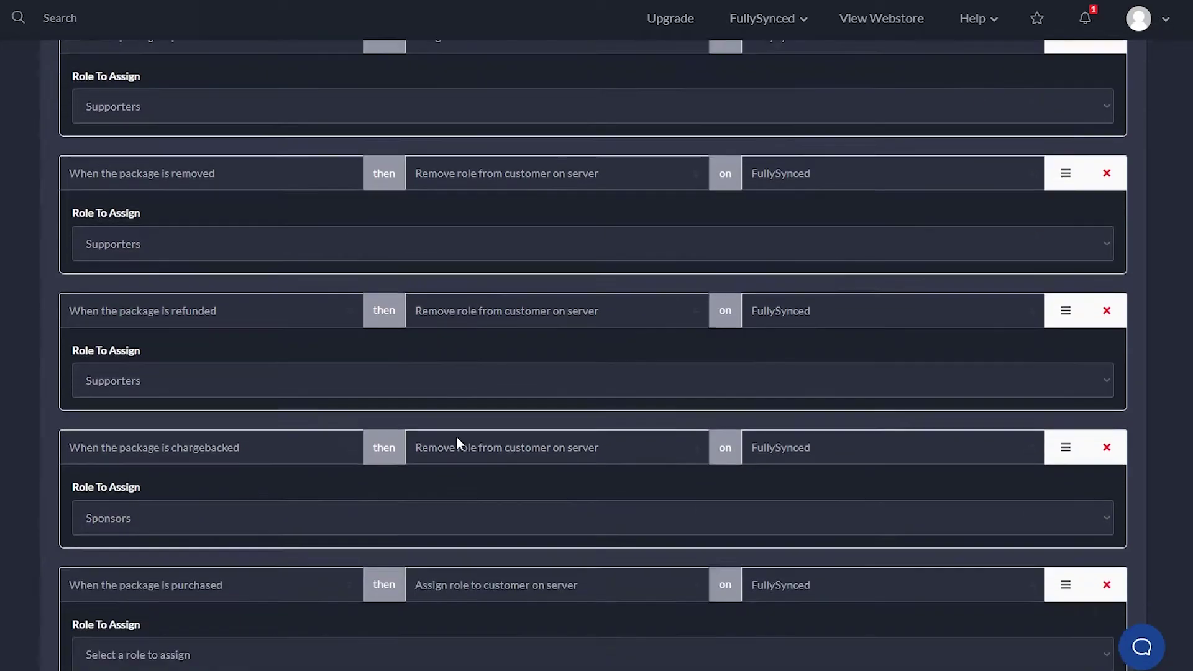
left_click(301, 479)
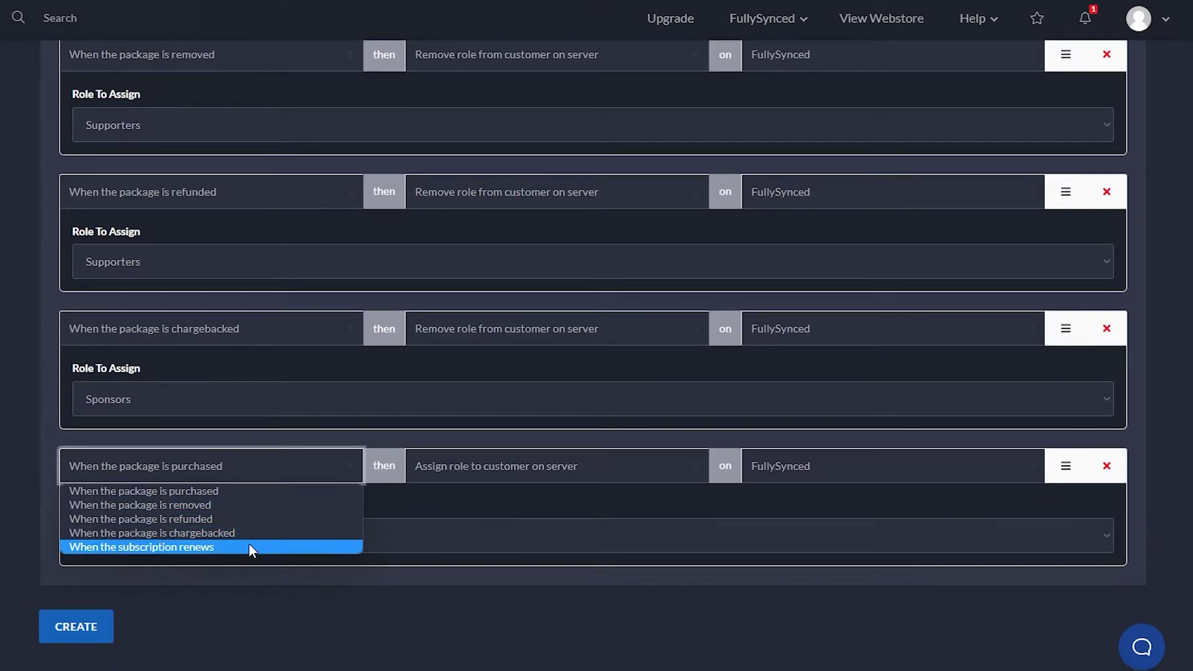
left_click(249, 547)
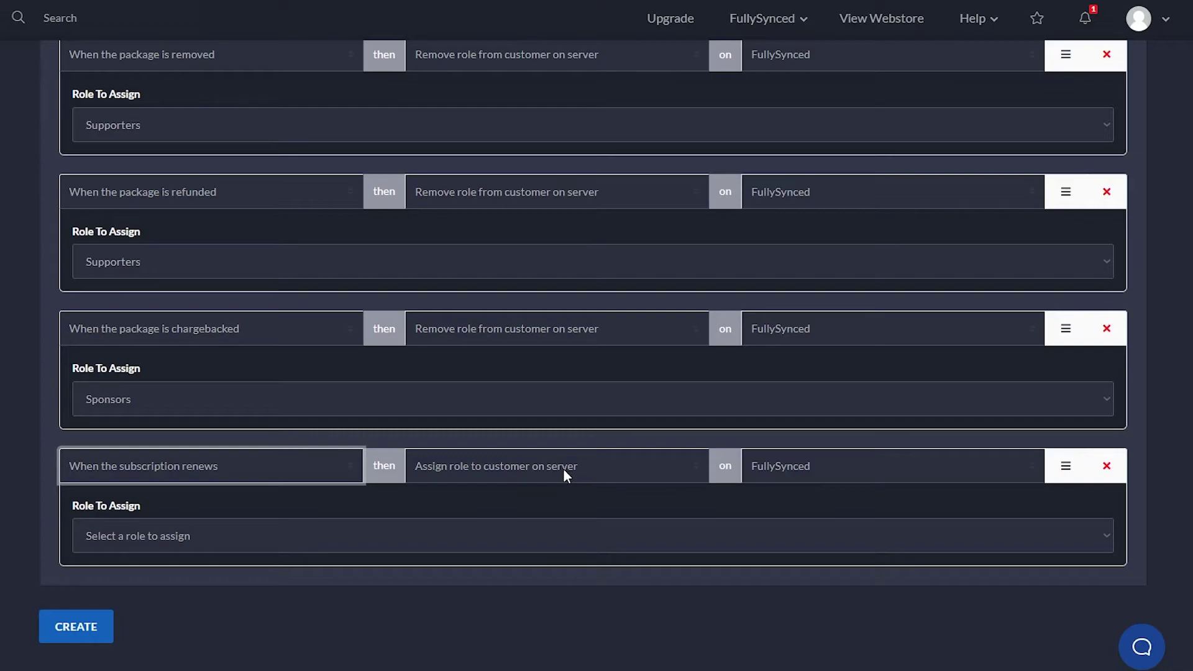
left_click(460, 527)
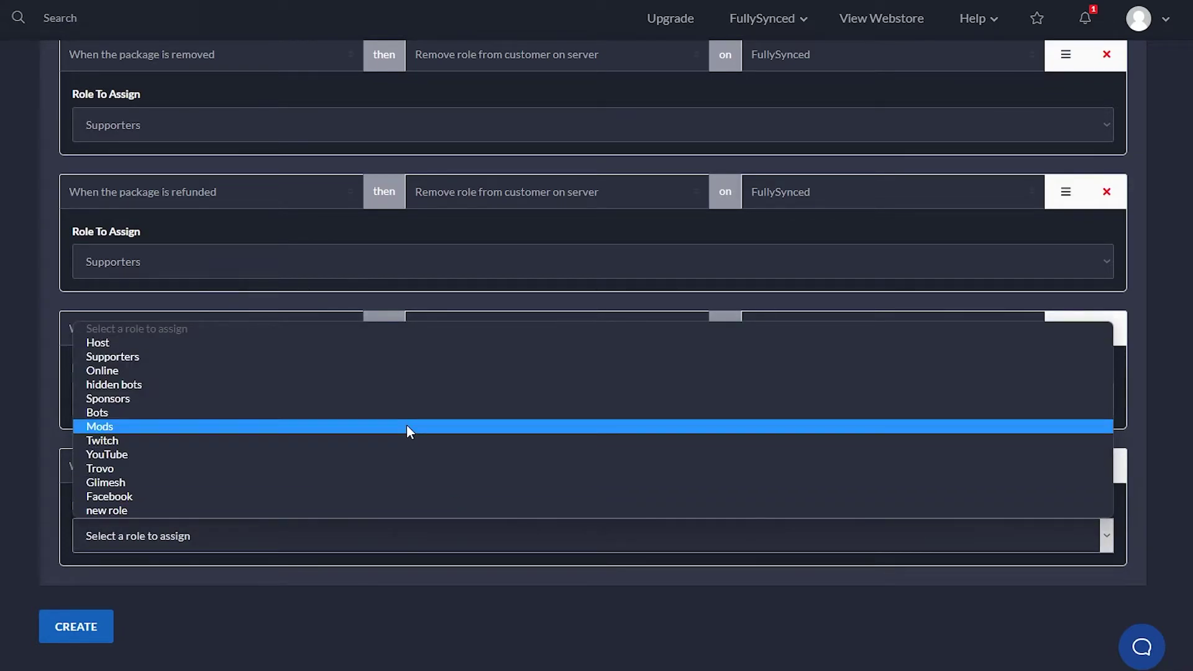
left_click(399, 578)
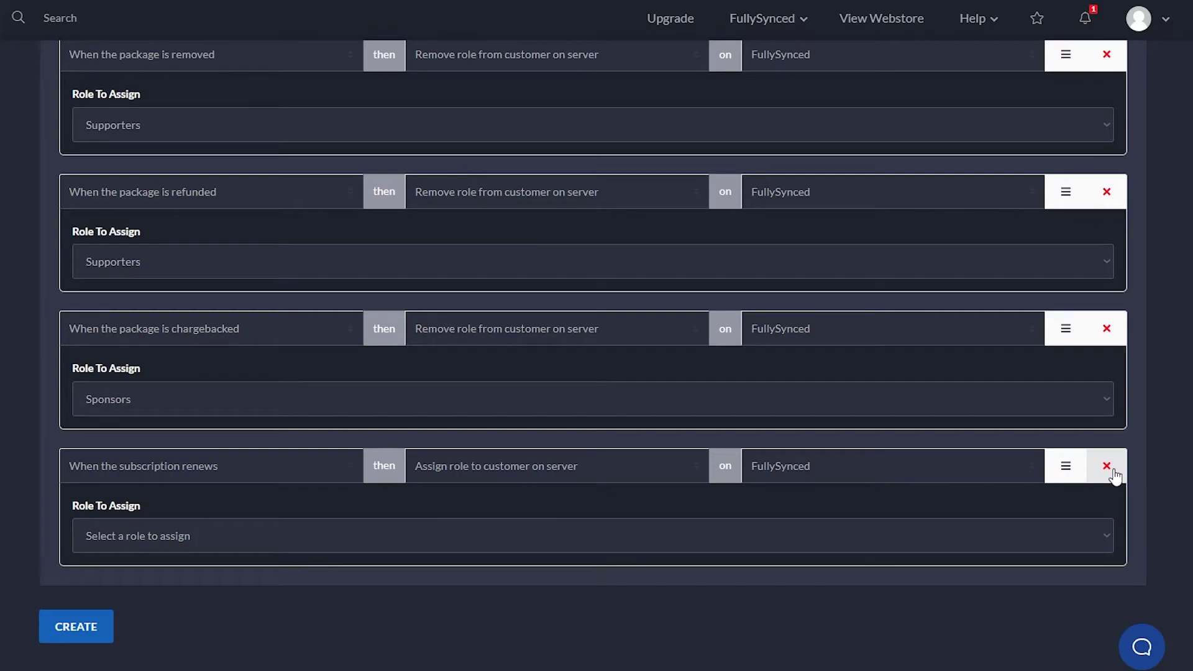
Step: Change the fifth action to send a message in the commands channel on FullySynced when the package is purchased
left_click(211, 458)
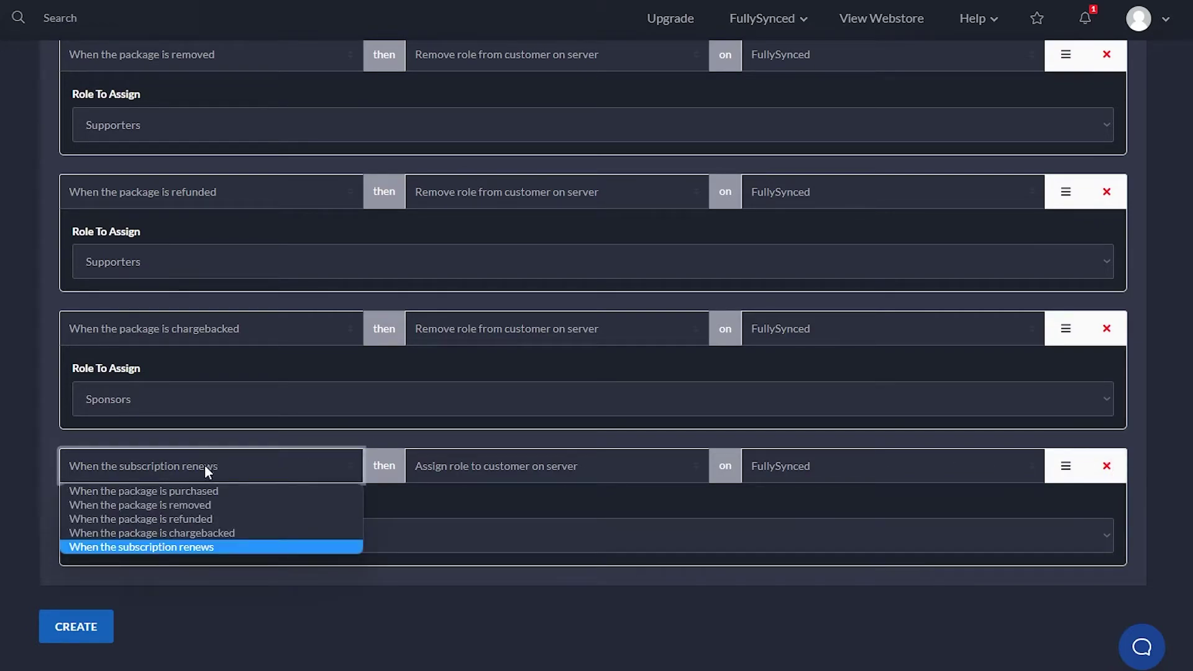
left_click(222, 490)
left_click(512, 470)
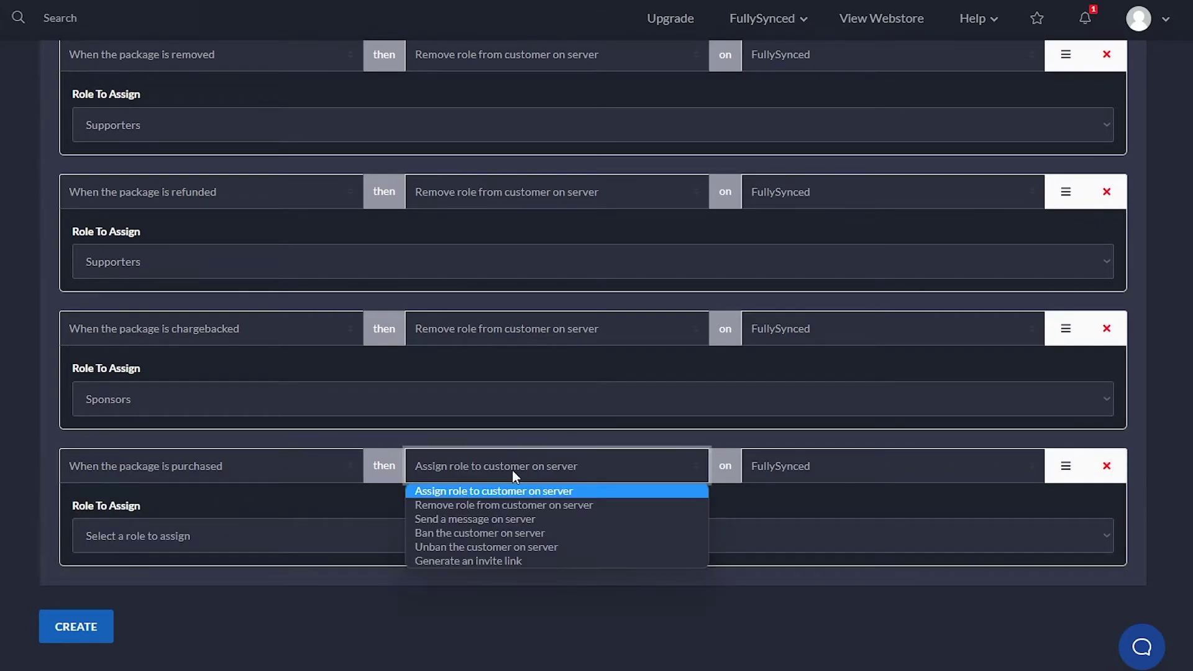
left_click(558, 519)
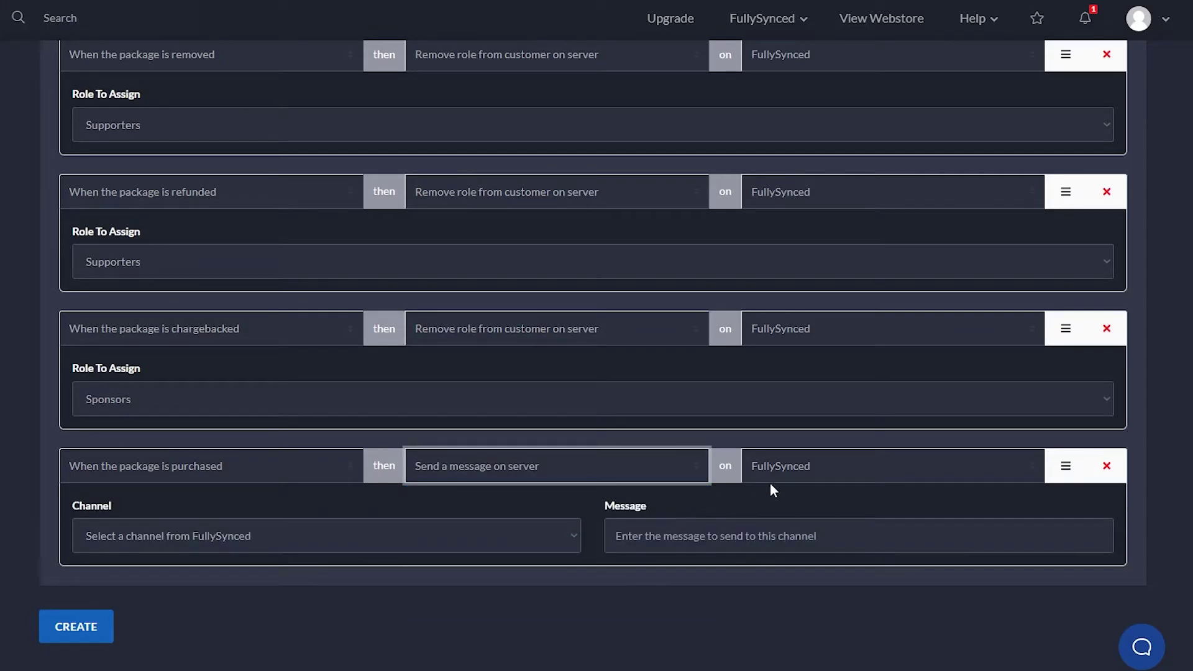
left_click(359, 540)
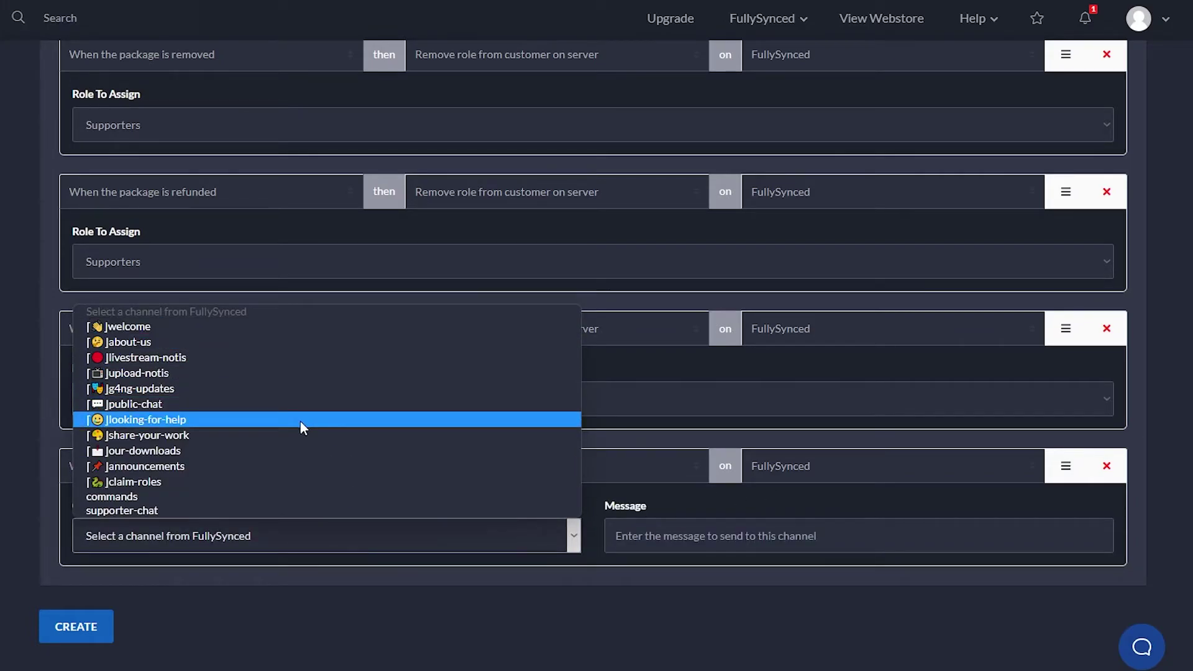
left_click(284, 497)
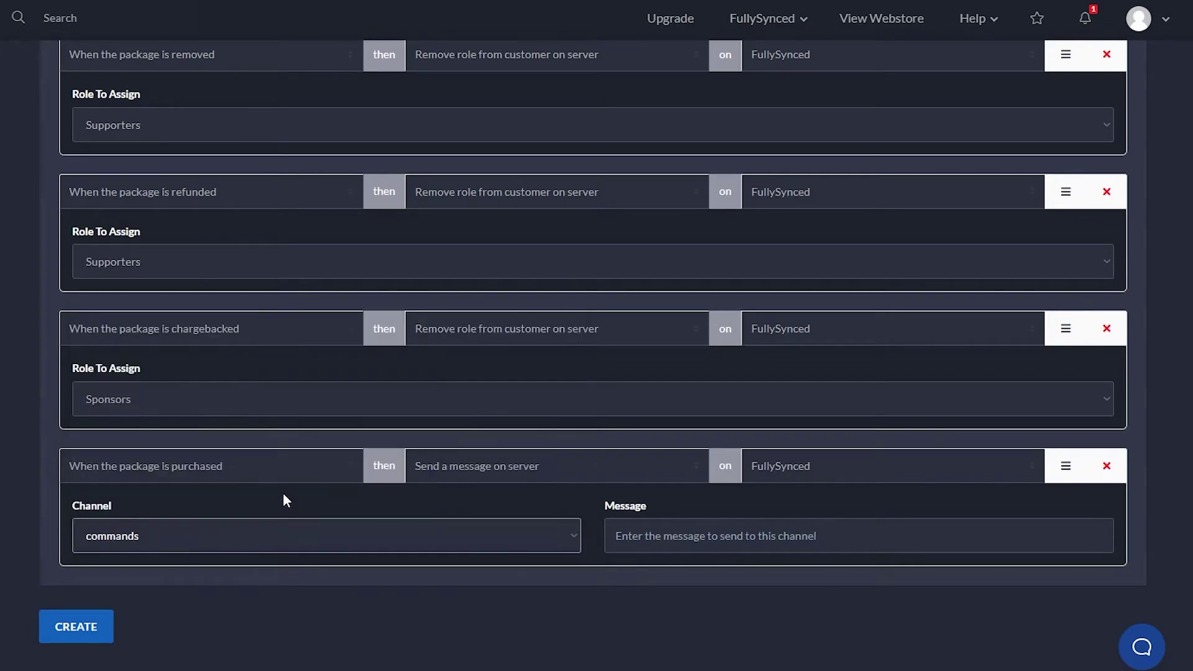
Step: Enter "{discordId} has purchased {packageName}" as the message of the purchase notification action
left_click(684, 539)
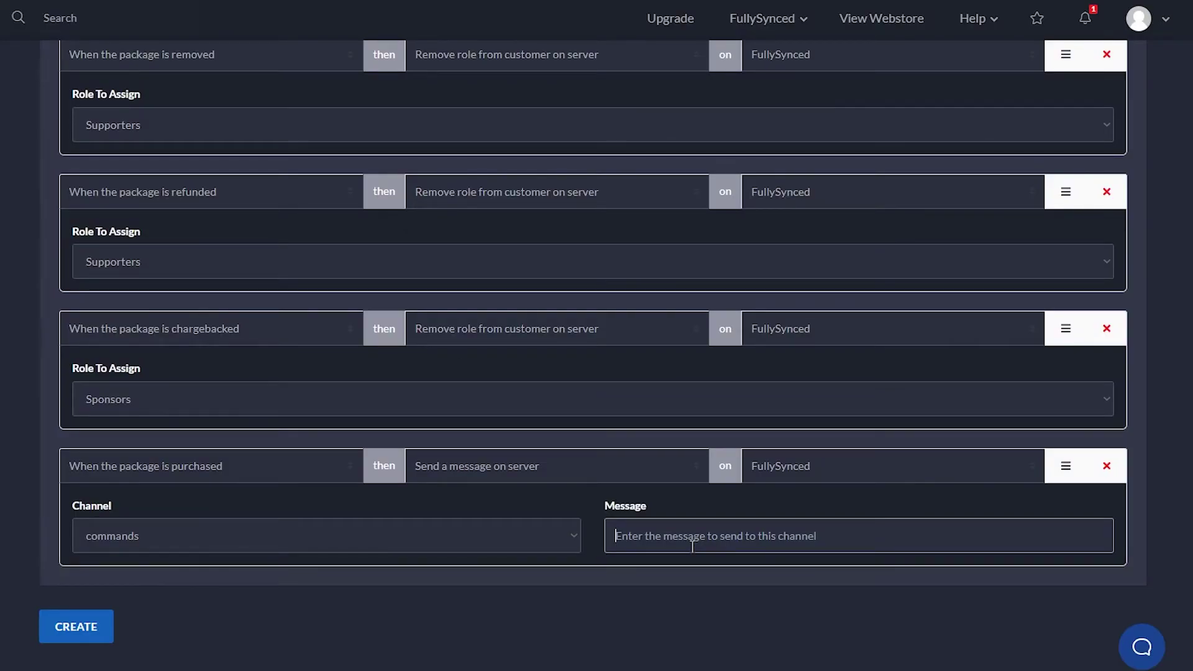
scroll(692, 547, "up", 1)
scroll(691, 545, "up", 1)
scroll(691, 545, "down", 2)
scroll(691, 545, "up", 6)
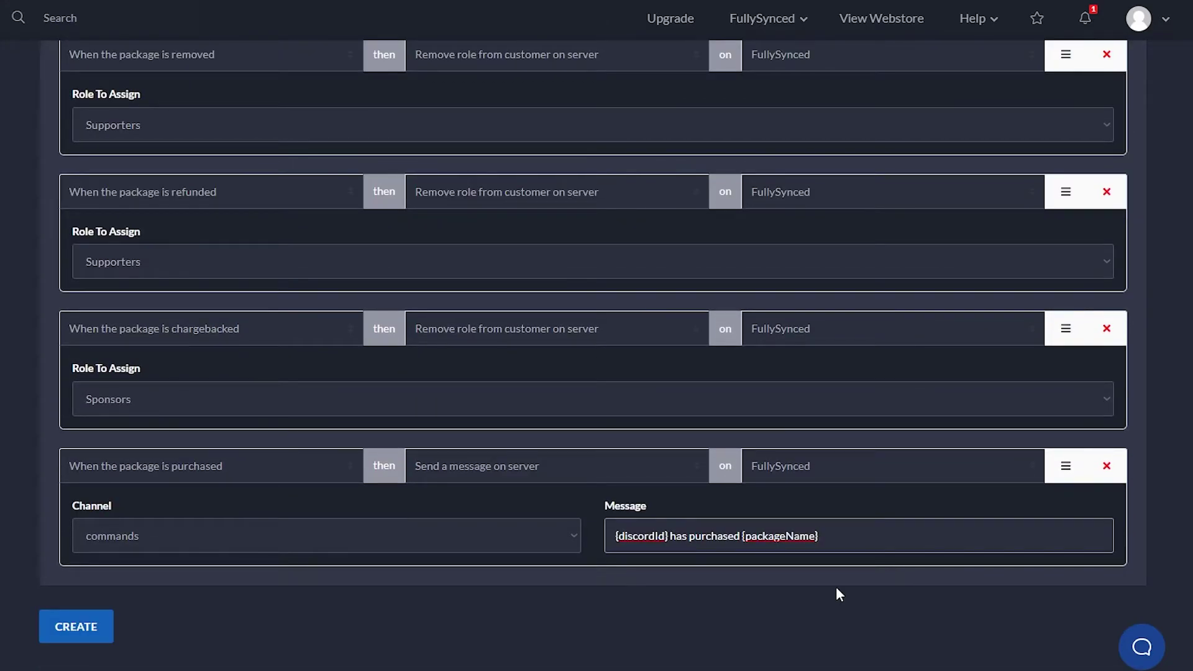
type("-")
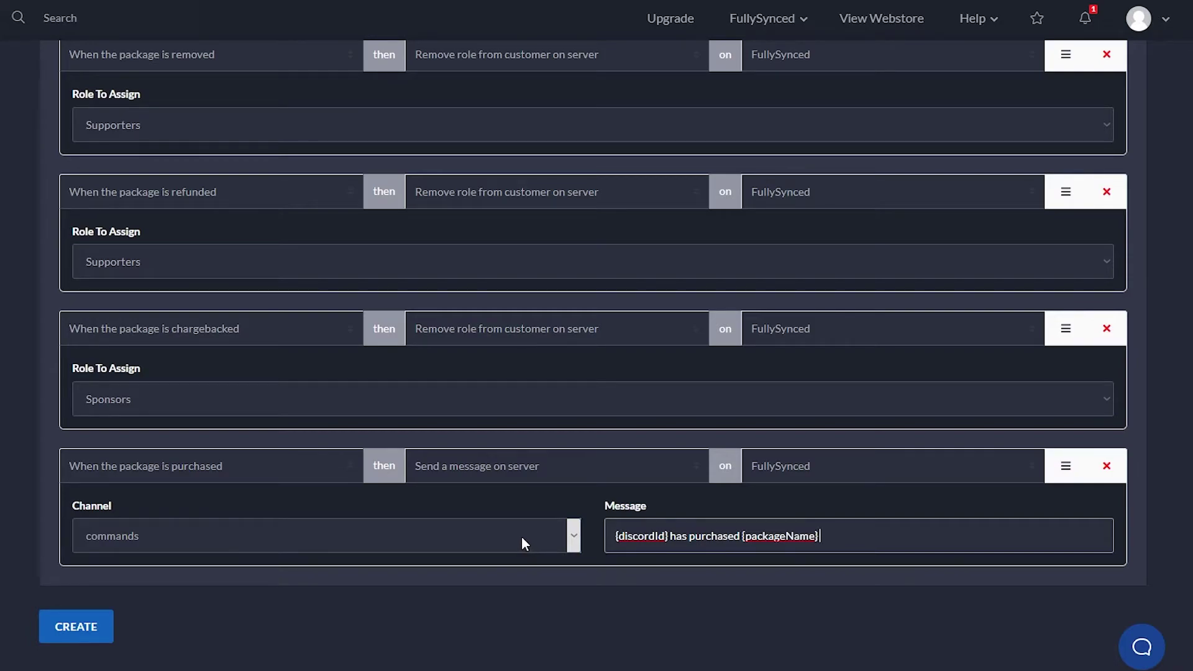
Step: Reuse the purchase message to add message-sending Discord actions for package removal, refund, chargeback and subscription renewal, adapting each wording, such as "{discordId} has removed {packageName}"
key("ctrl+a")
scroll(711, 578, "up", 8)
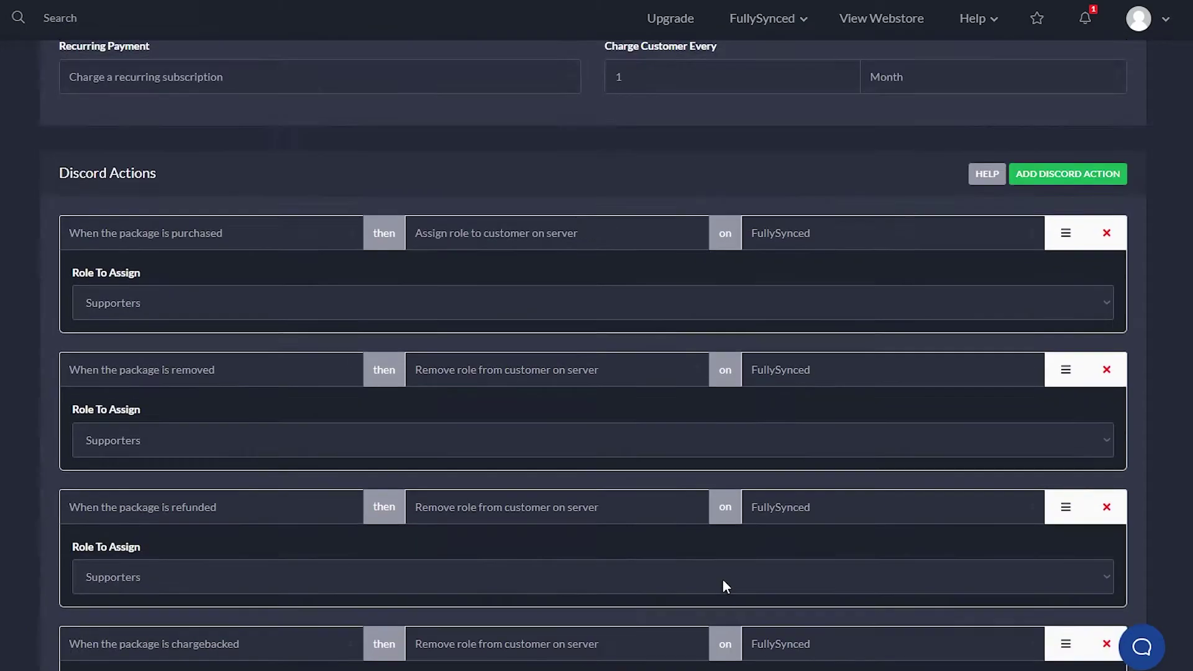
left_click(1039, 335)
scroll(622, 423, "down", 10)
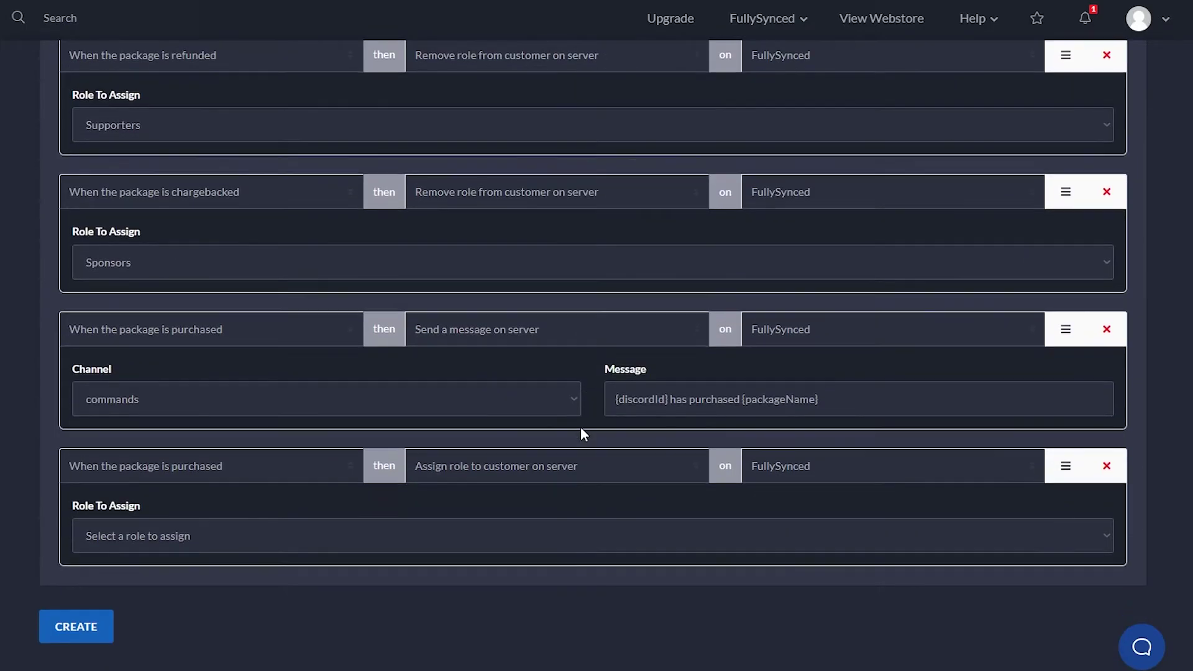
left_click(212, 466)
left_click(222, 504)
left_click(498, 478)
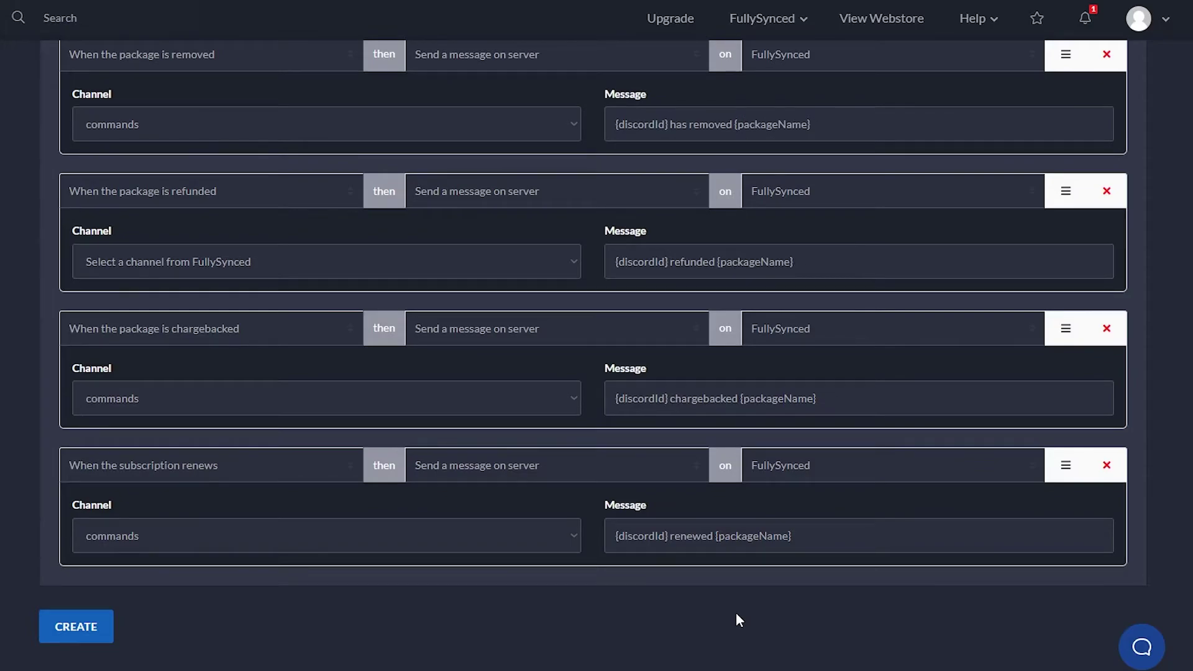
Step: Review all of the package's Discord actions and set the package price to $.99
scroll(865, 478, "up", 9)
scroll(811, 482, "up", 4)
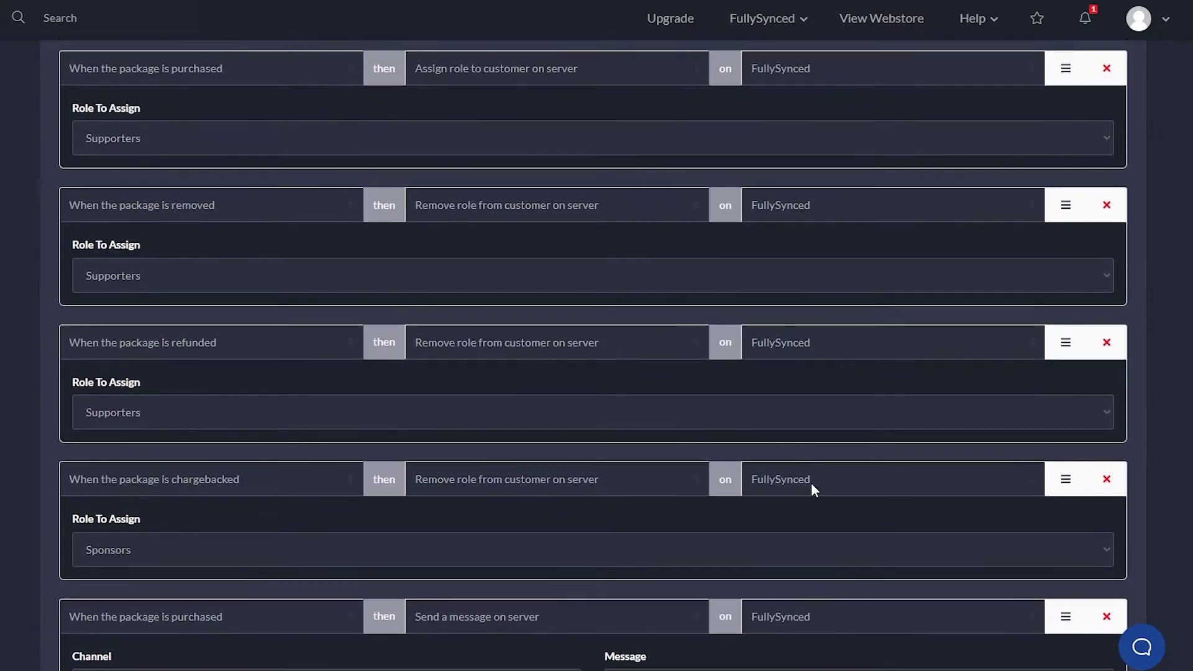
scroll(852, 473, "down", 13)
scroll(807, 463, "up", 16)
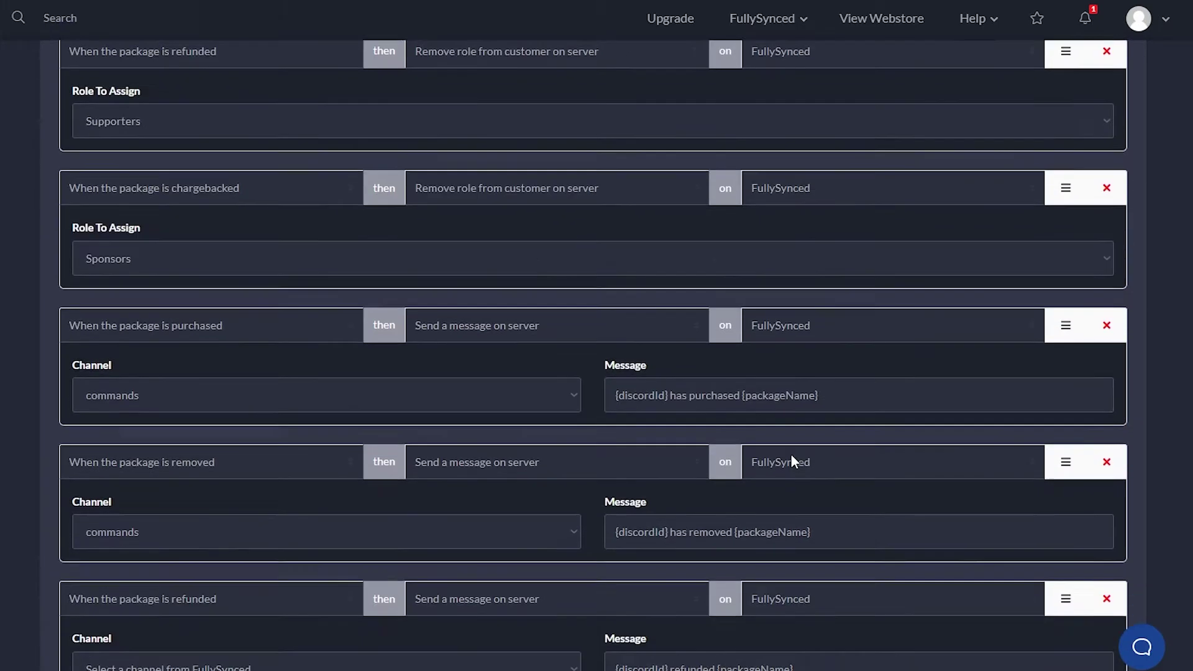
scroll(811, 463, "down", 2)
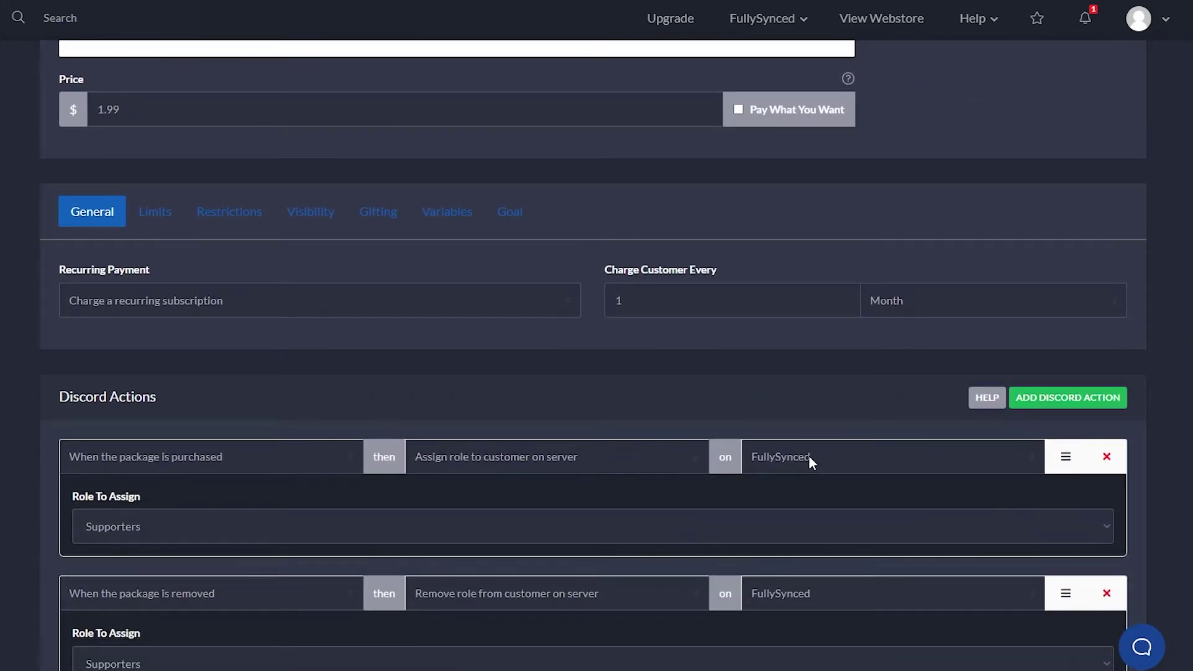
scroll(809, 457, "down", 3)
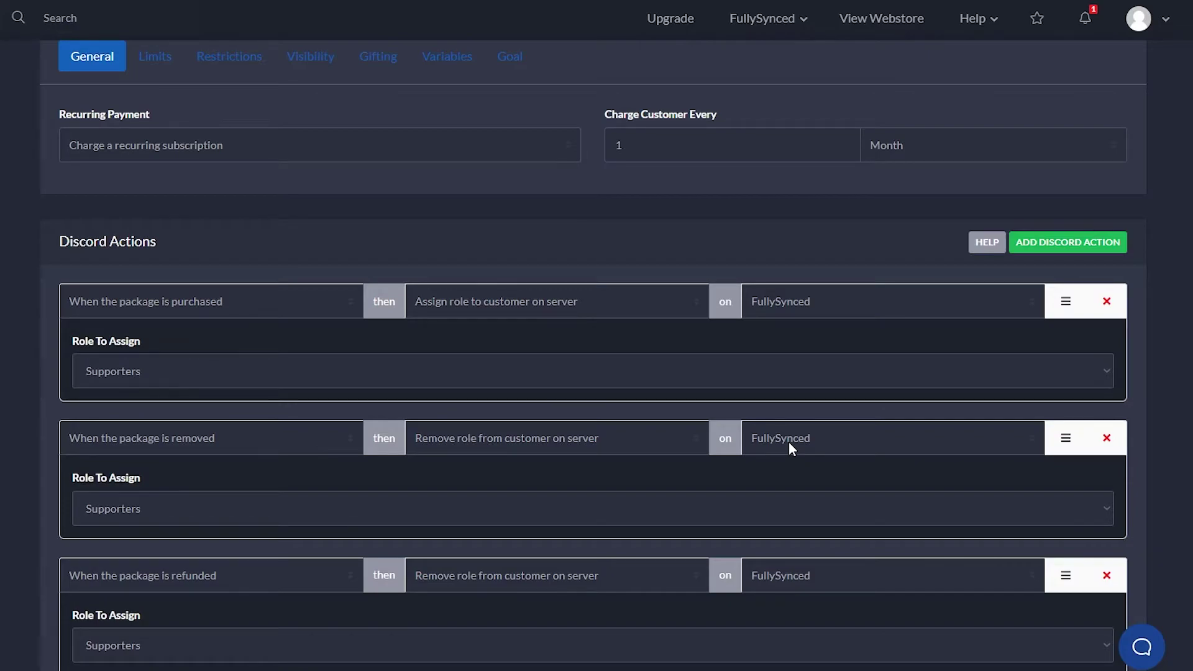
scroll(245, 400, "down", 10)
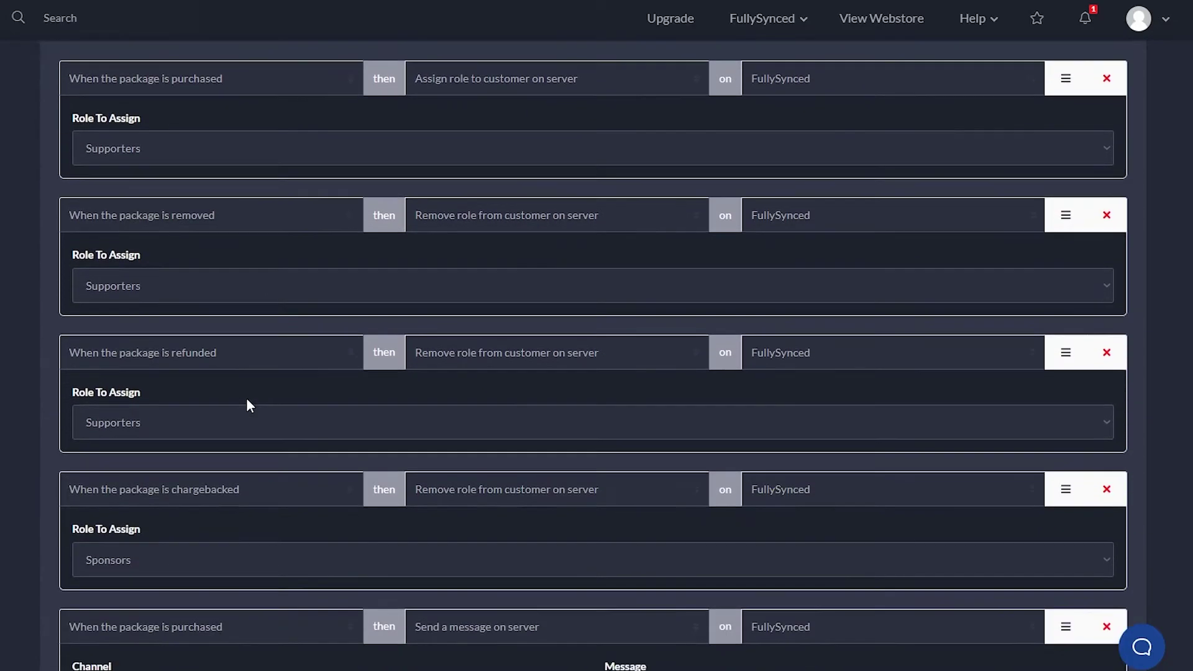
scroll(288, 407, "down", 7)
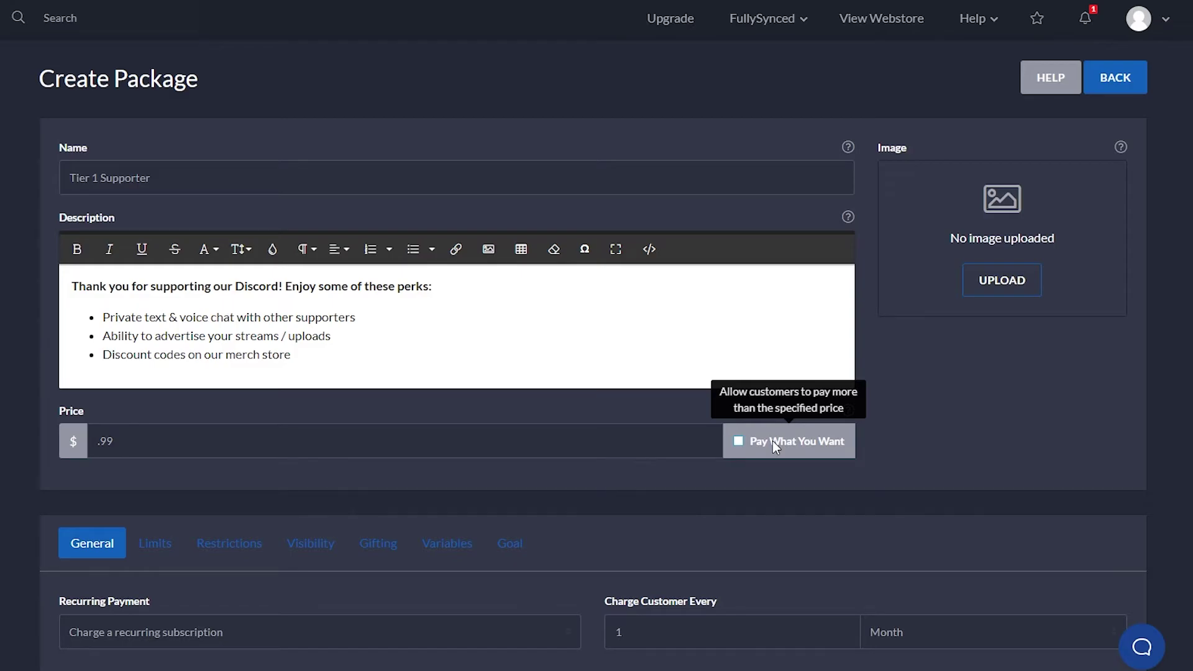
Step: Look over the package's limits, restrictions, visibility, gifting, variables and goal settings, and create the package
scroll(438, 451, "down", 5)
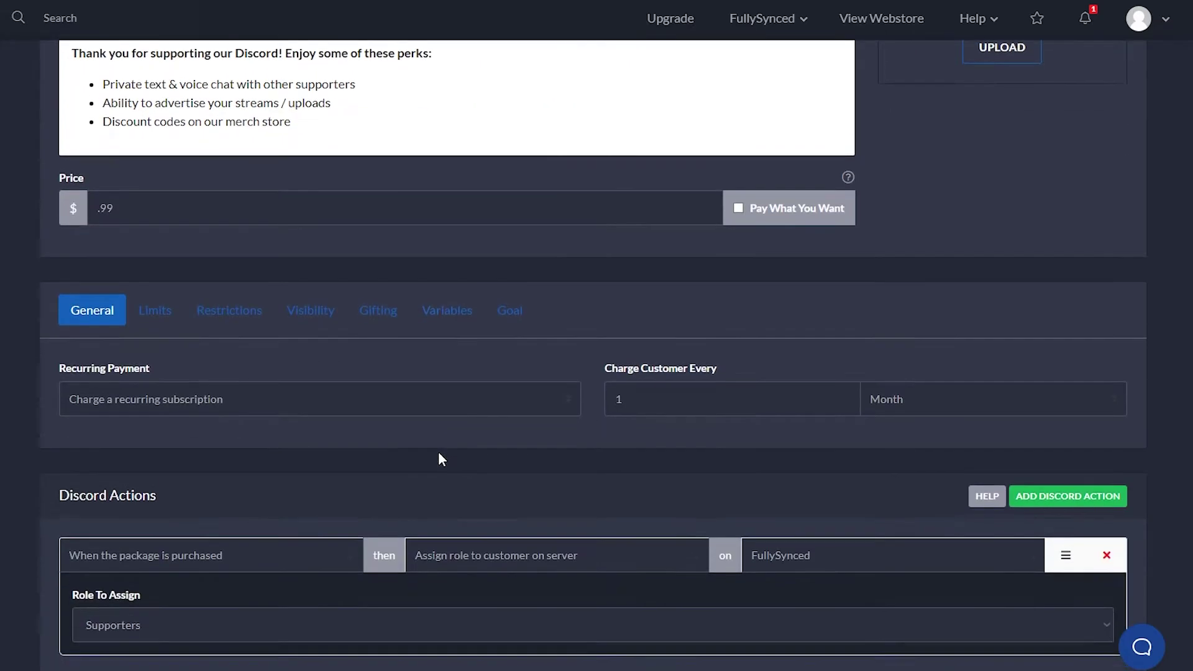
left_click(160, 240)
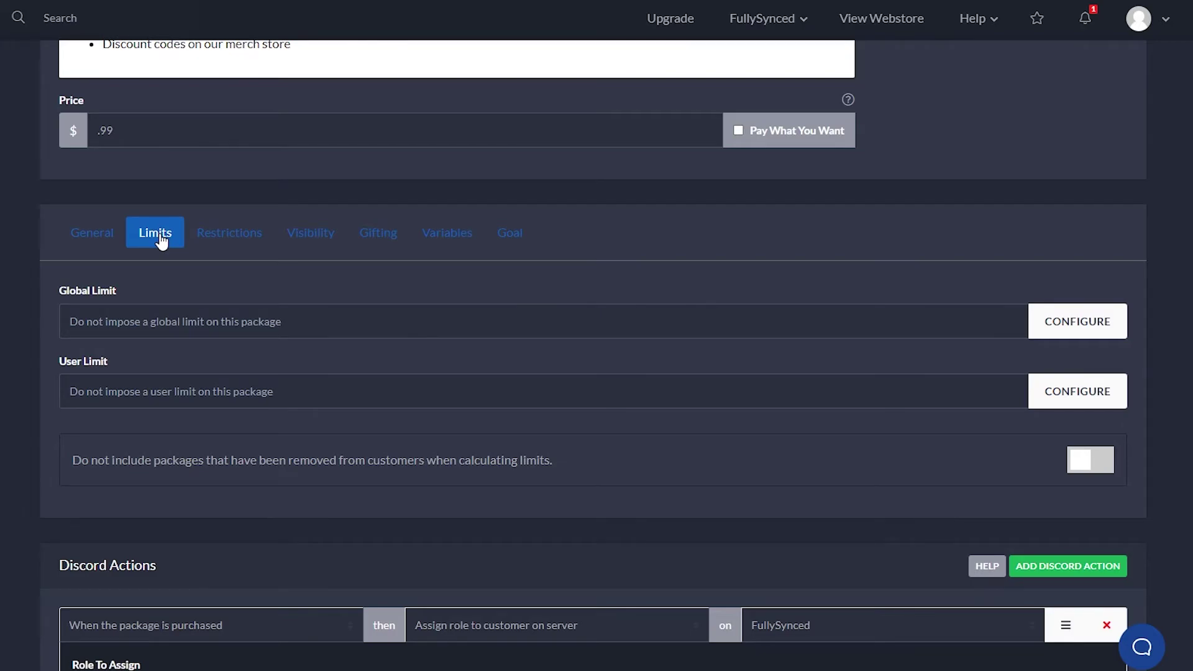
left_click(221, 246)
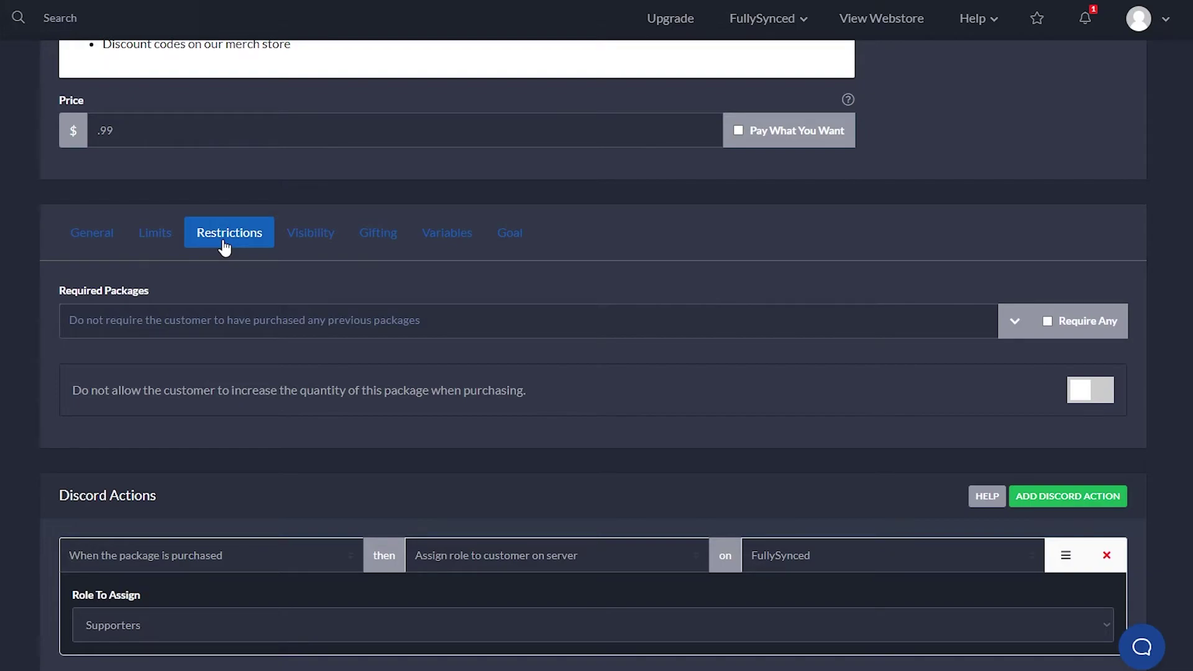
left_click(311, 233)
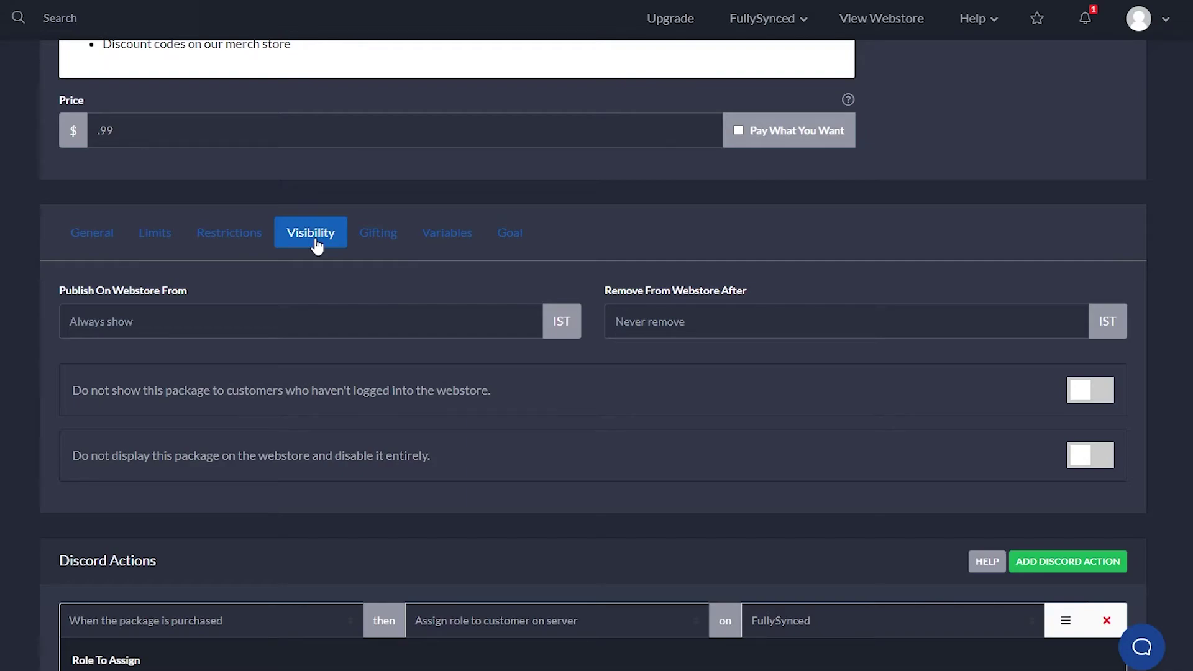
left_click(381, 238)
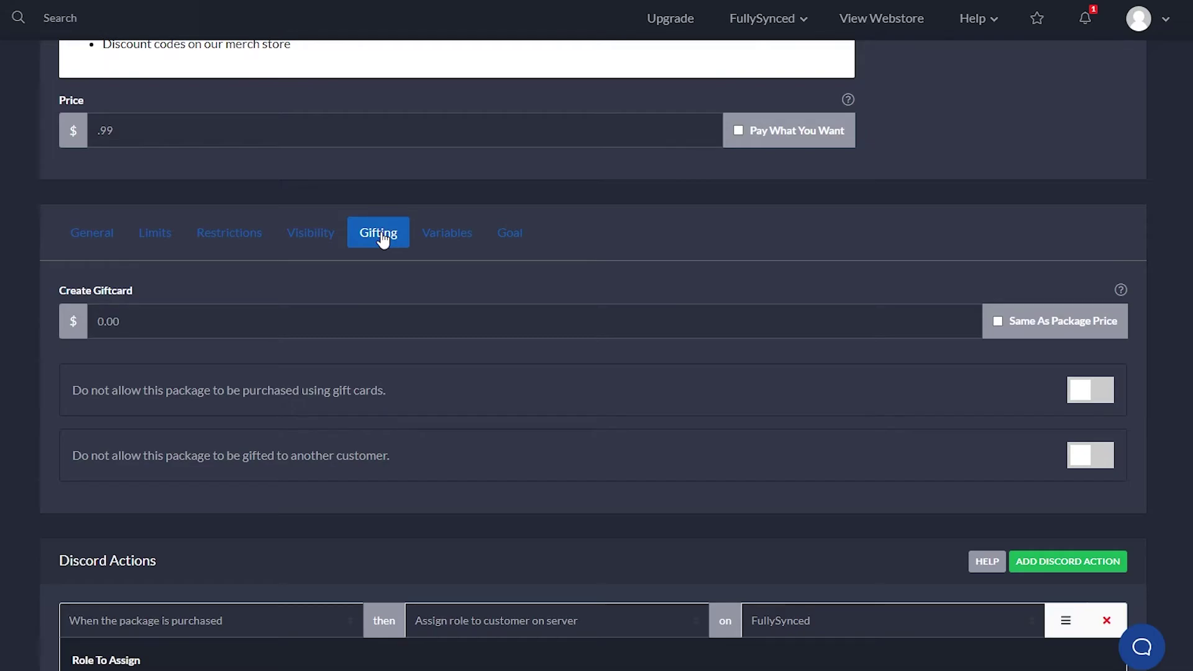
left_click(448, 238)
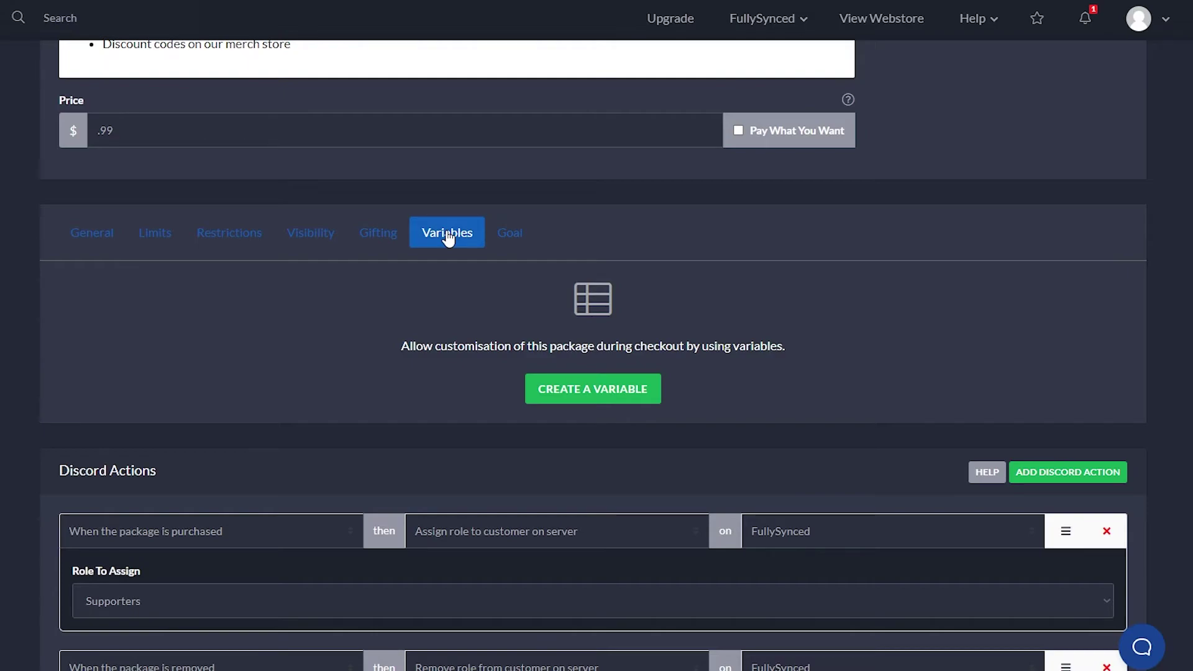
left_click(509, 236)
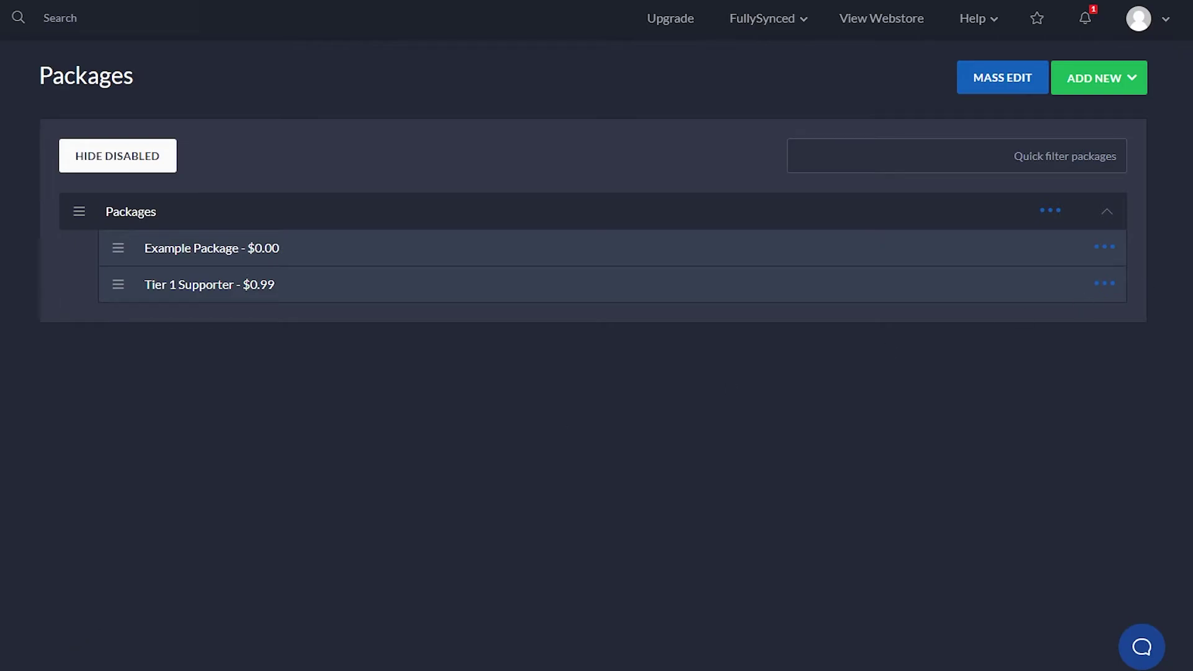
Step: Delete the Example Package from the package list
left_click(1109, 248)
left_click(1055, 339)
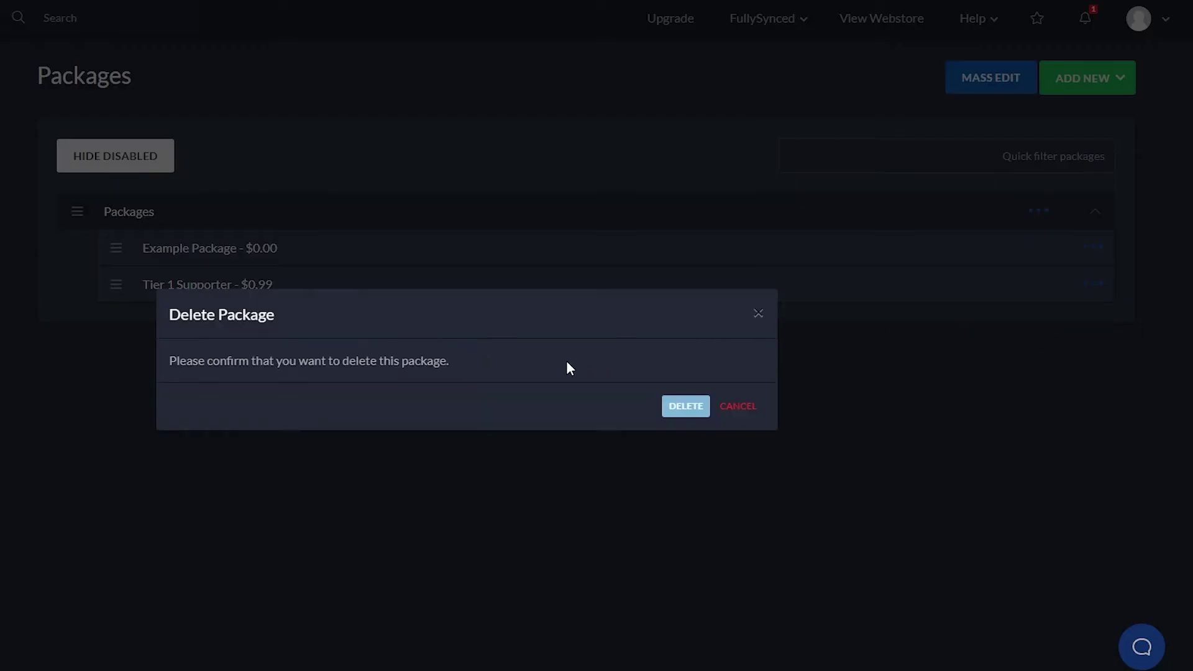
left_click(678, 409)
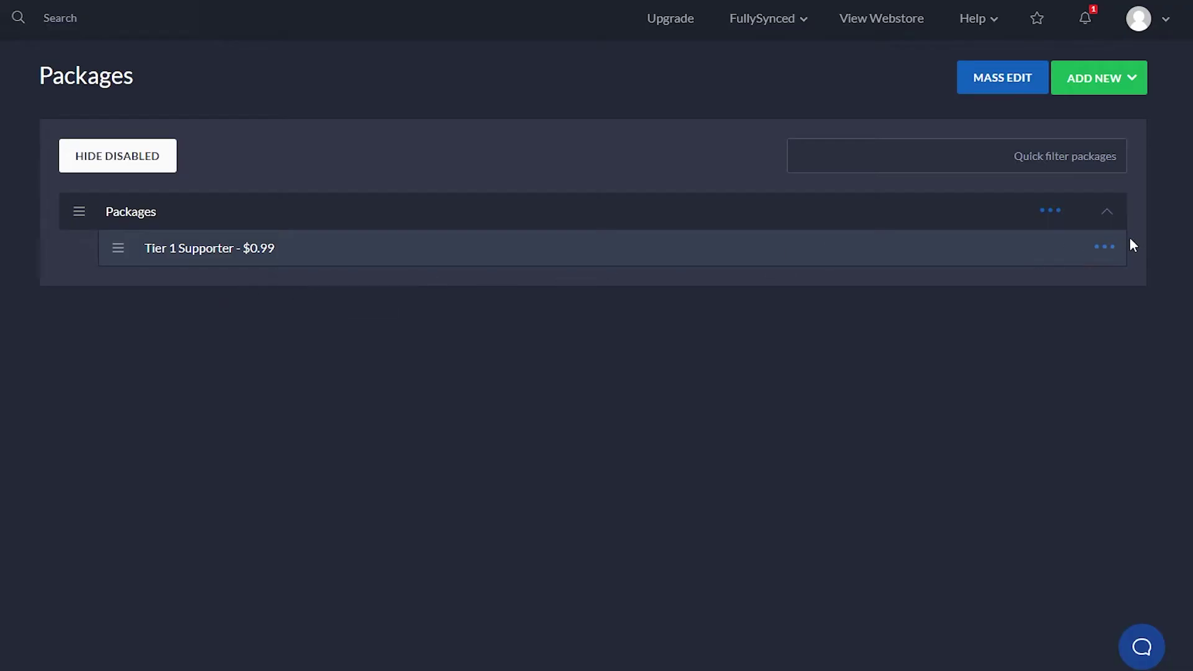
Step: Clone the Tier 1 Supporter package and set the clone's price to $5.99
left_click(1107, 247)
left_click(1054, 296)
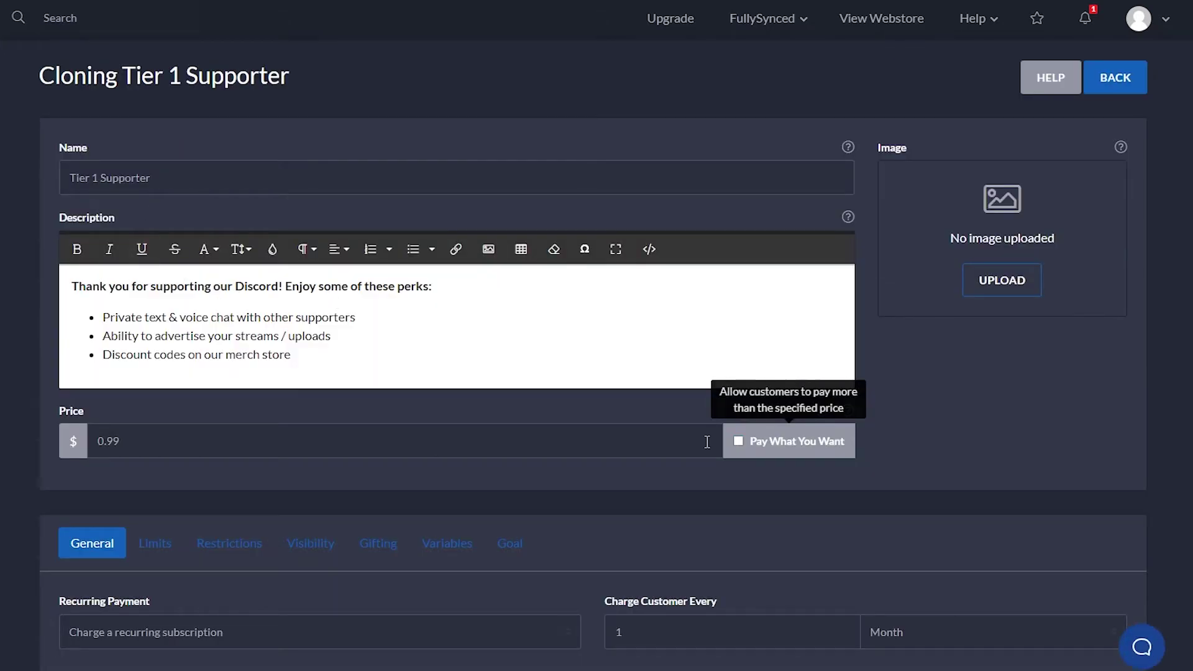
left_click(707, 442)
type("5.99")
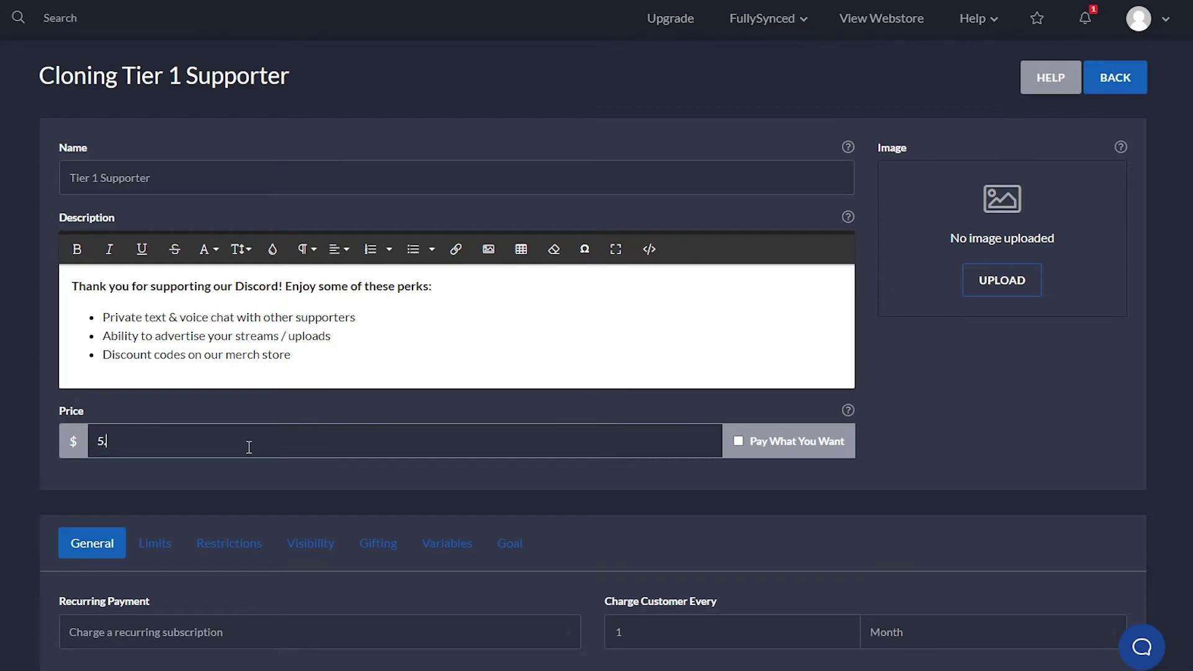
Step: Rename the cloned package "Tier 2 Supporter" and add the perk "Extra cool things" to the description's bullet list
left_click(97, 180)
key("BackSpace")
type("2")
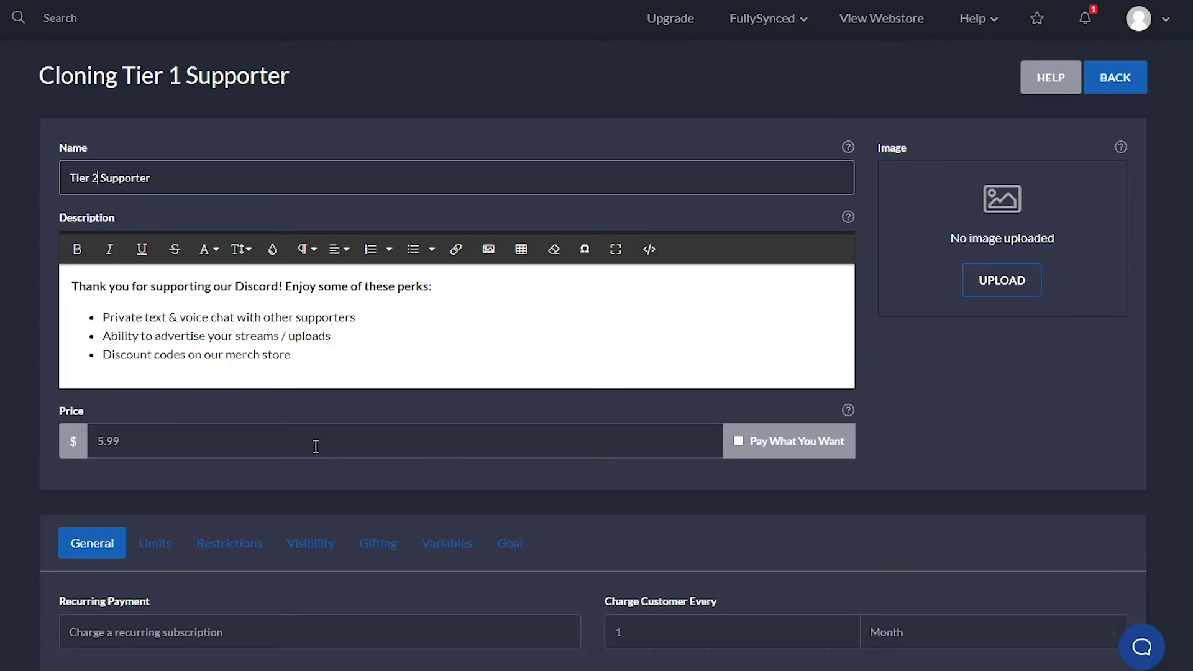
left_click(343, 361)
key("Return")
type("Extra cool things")
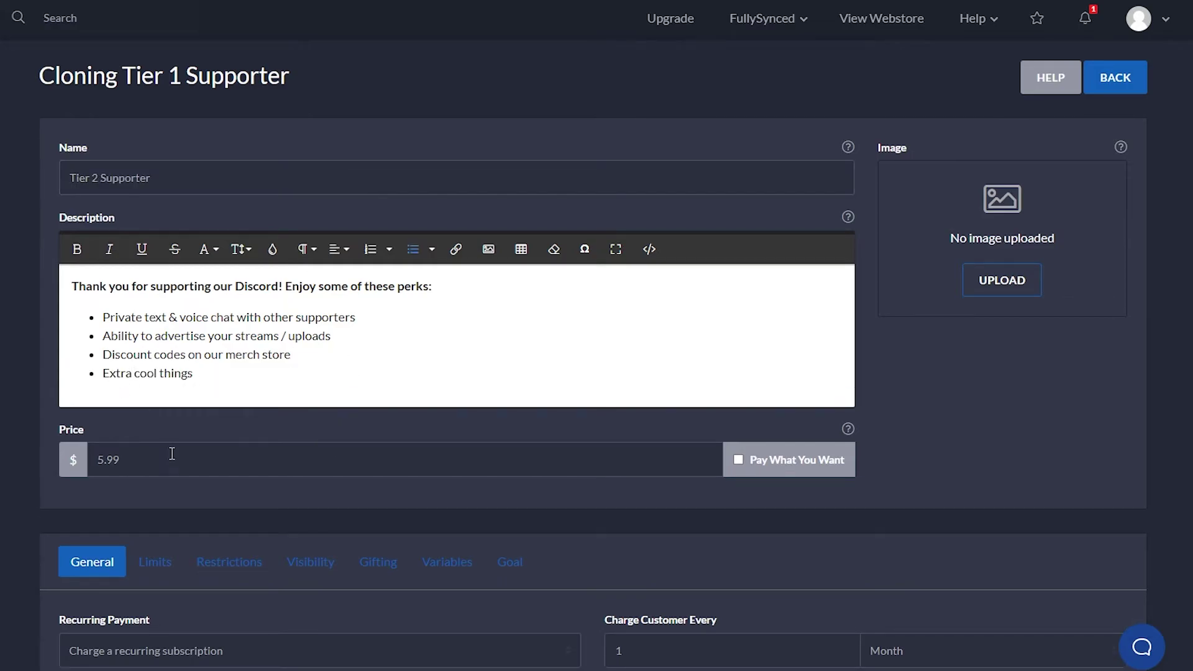
Step: Review the role and message Discord actions carried over to the cloned package, and create the package
scroll(578, 373, "down", 20)
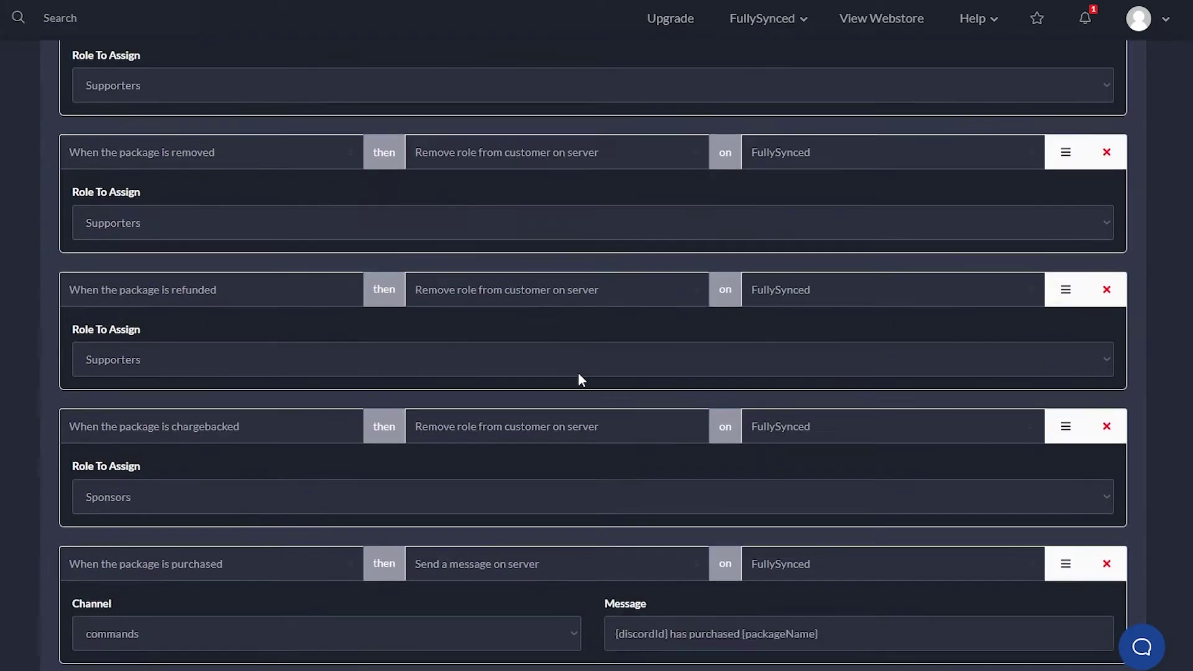
scroll(550, 386, "up", 8)
scroll(949, 392, "up", 5)
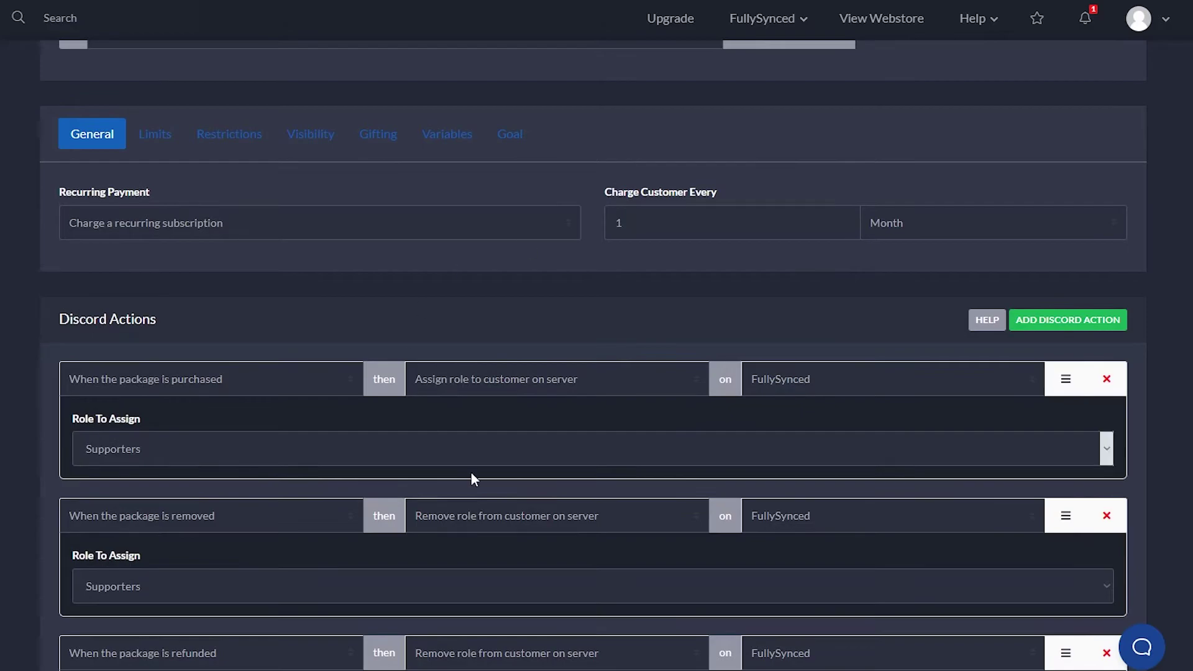
scroll(541, 301, "down", 5)
scroll(190, 295, "down", 2)
scroll(189, 295, "down", 7)
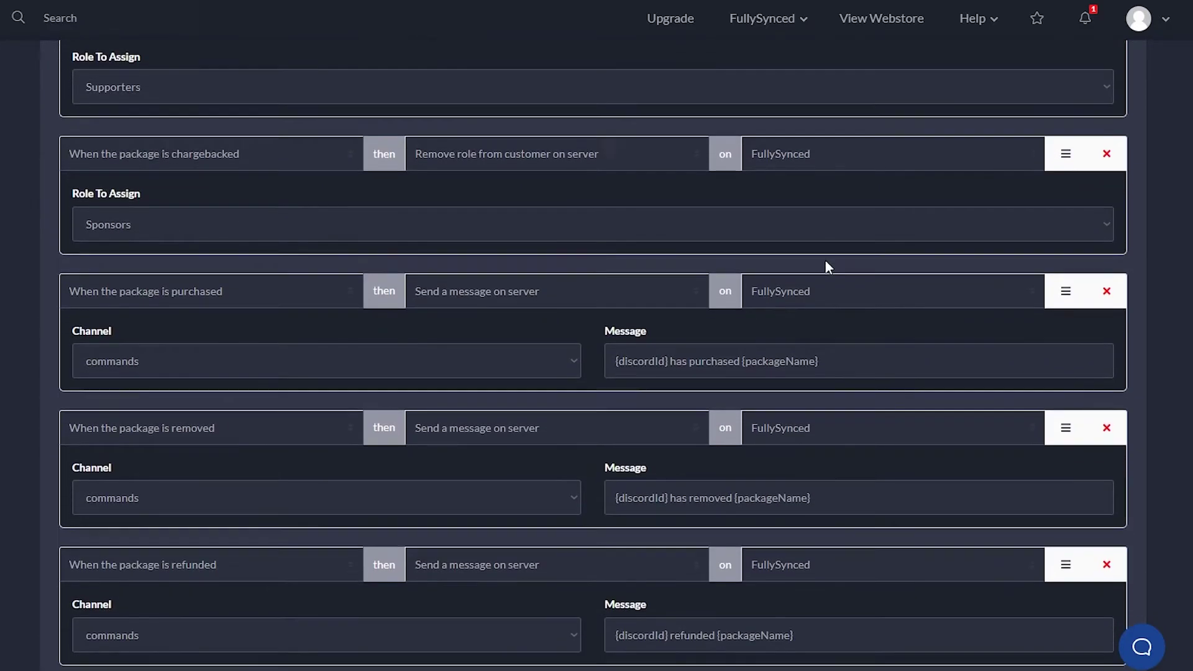
scroll(565, 426, "up", 14)
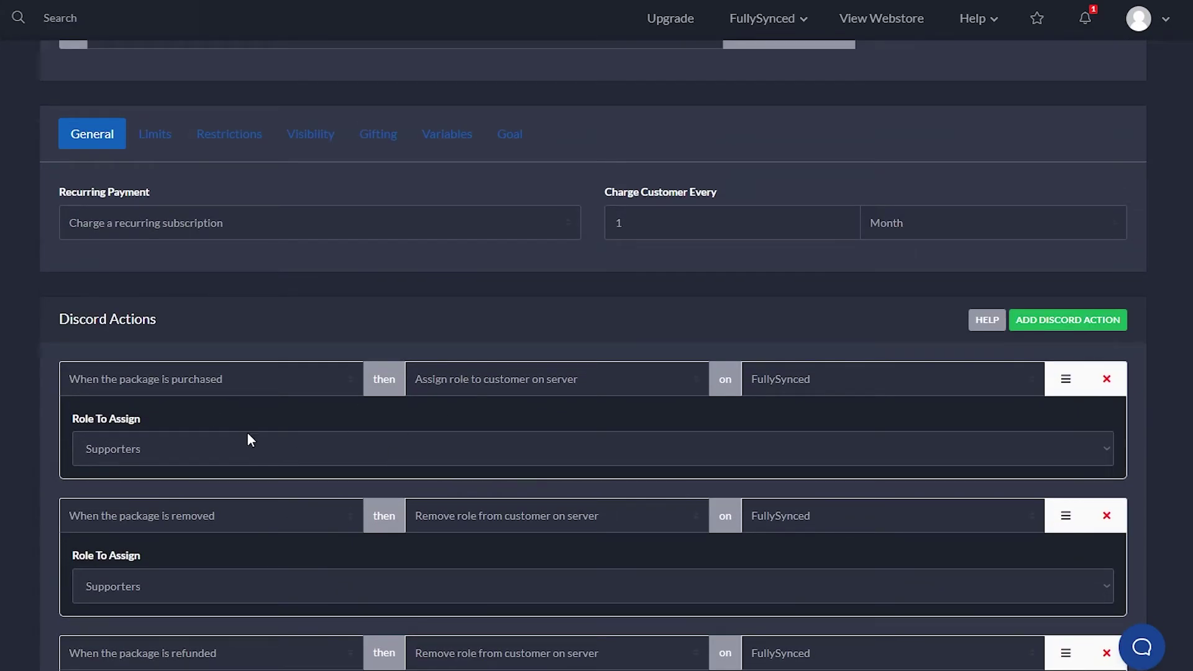
scroll(211, 421, "down", 12)
left_click(101, 623)
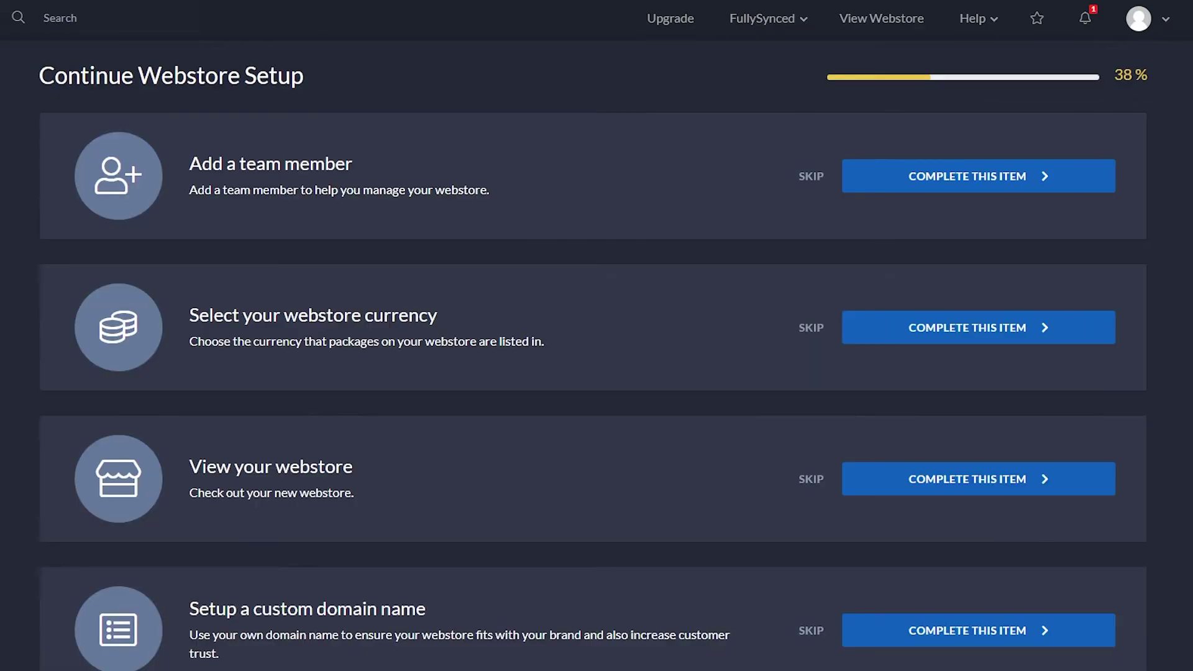
Step: Skip the webstore setup items for team member, currency, viewing the webstore, custom domain name and following on Twitter
left_click(811, 176)
left_click(810, 178)
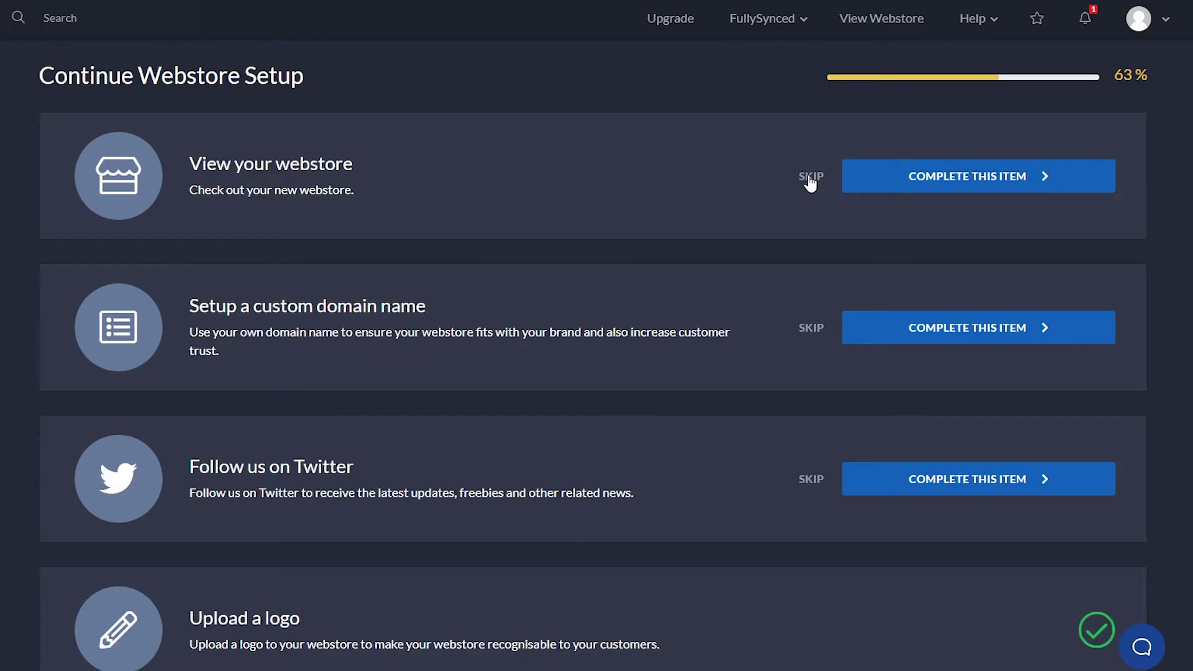
left_click(810, 177)
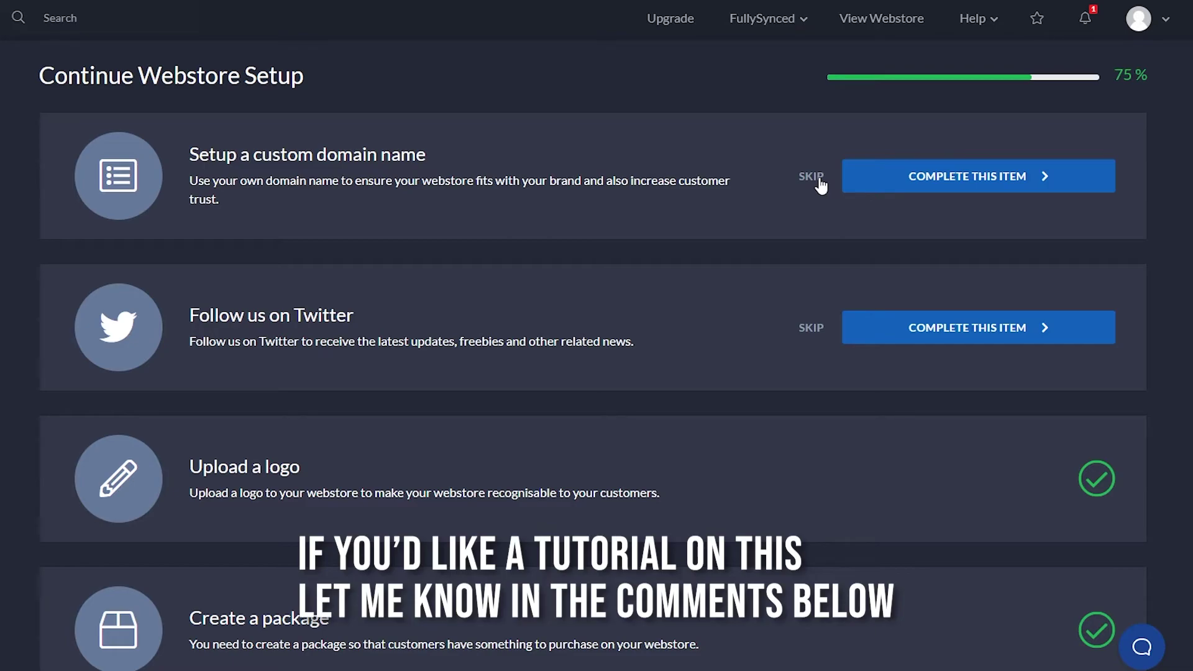
left_click(820, 180)
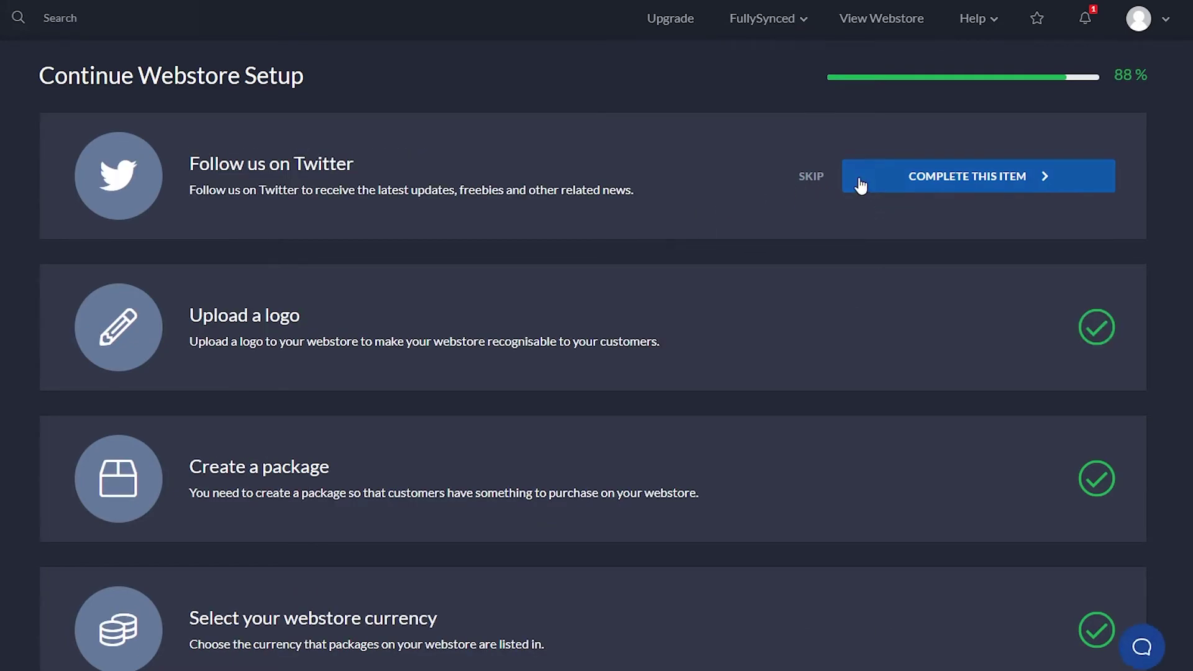
left_click(808, 177)
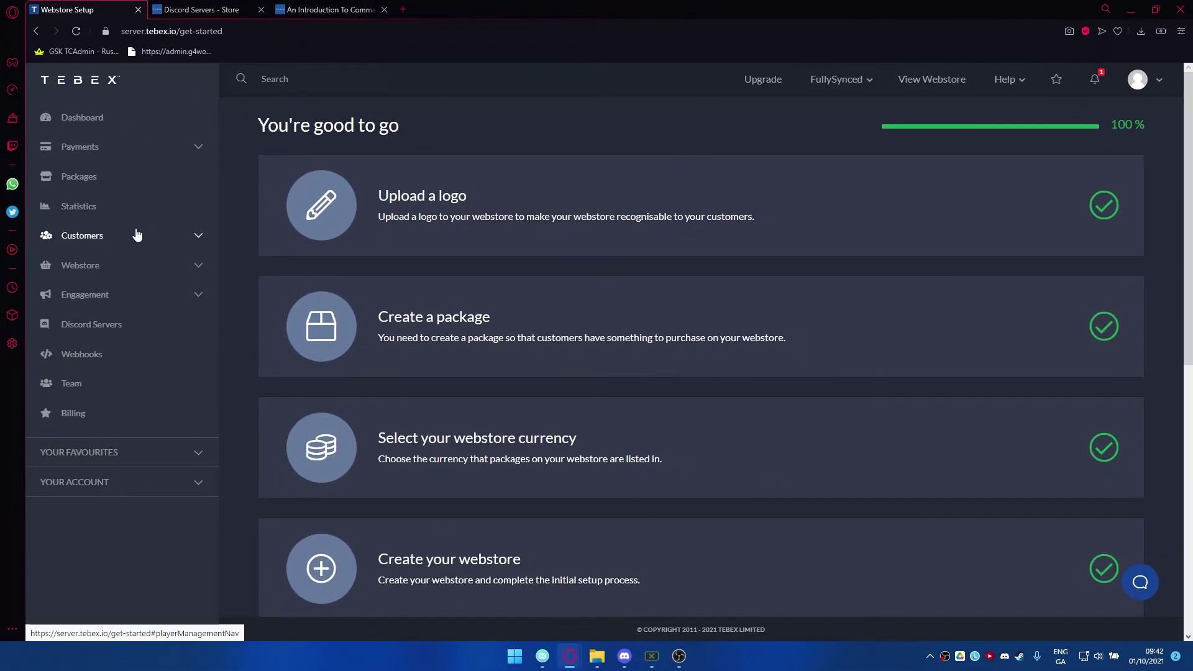
Step: Activate the Tebex Red theme for the webstore's Abstract template in the appearance settings
left_click(132, 267)
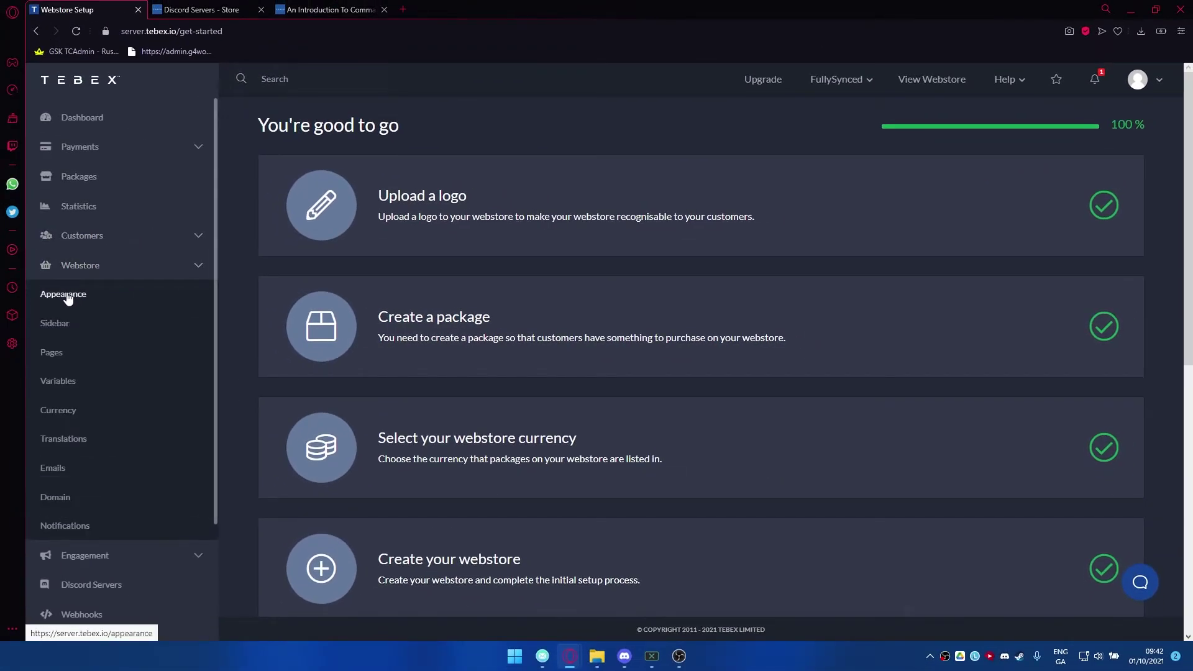
left_click(68, 297)
scroll(527, 313, "down", 1)
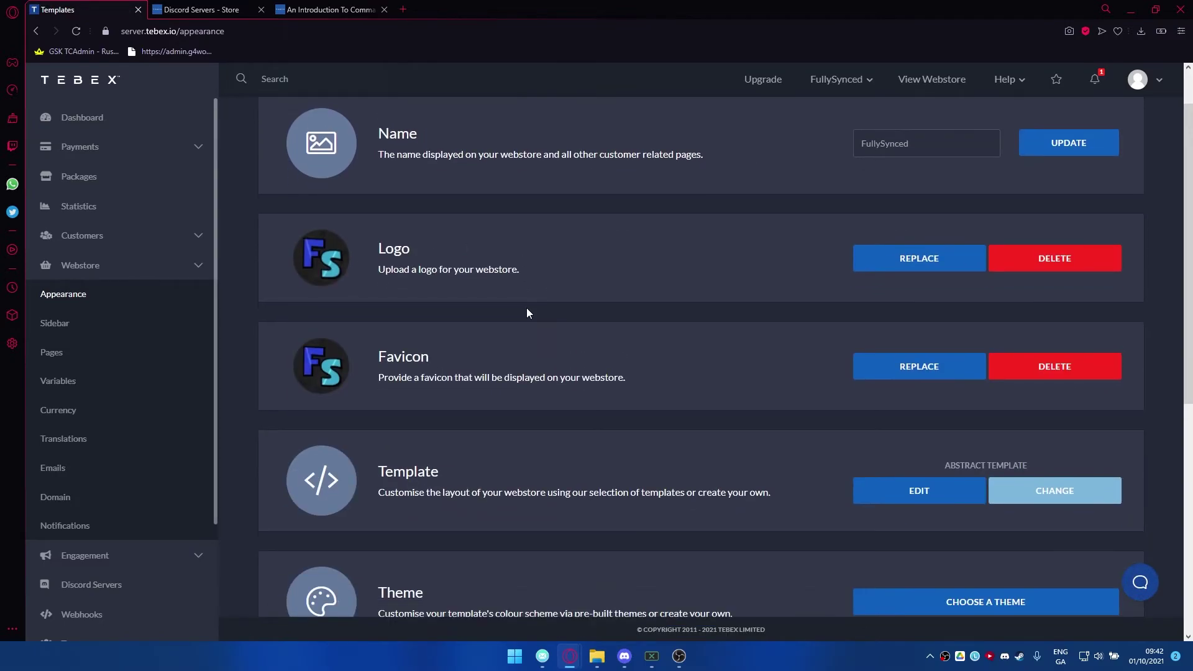
scroll(529, 314, "down", 3)
left_click(943, 422)
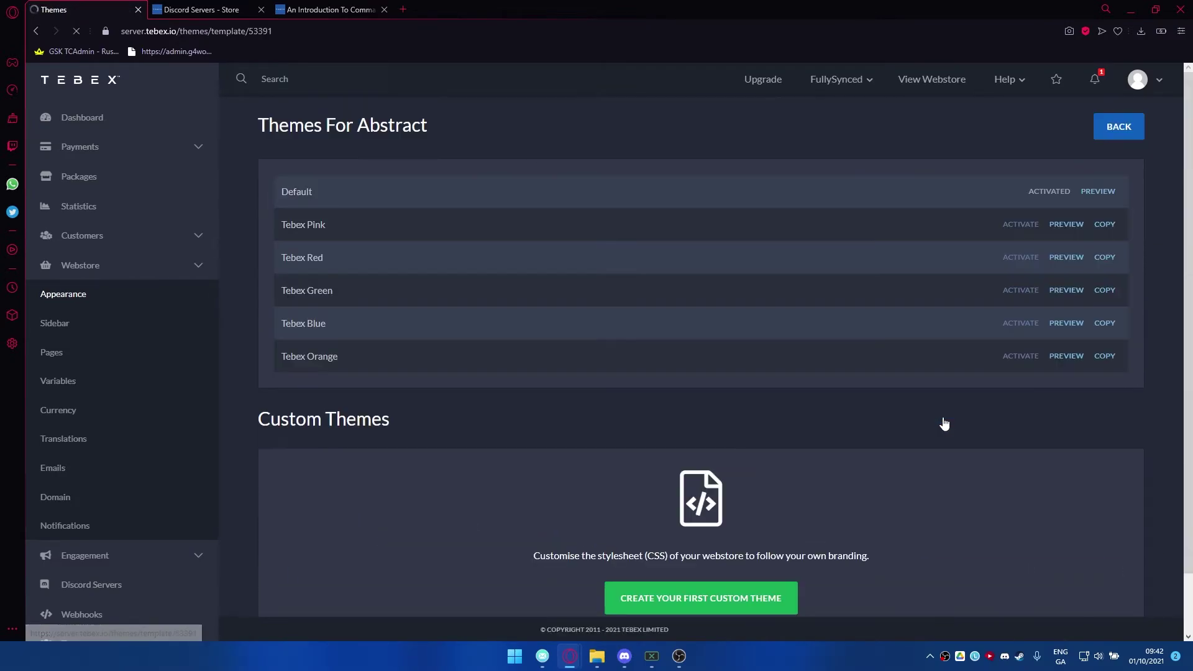
scroll(683, 310, "down", 1)
scroll(924, 321, "down", 1)
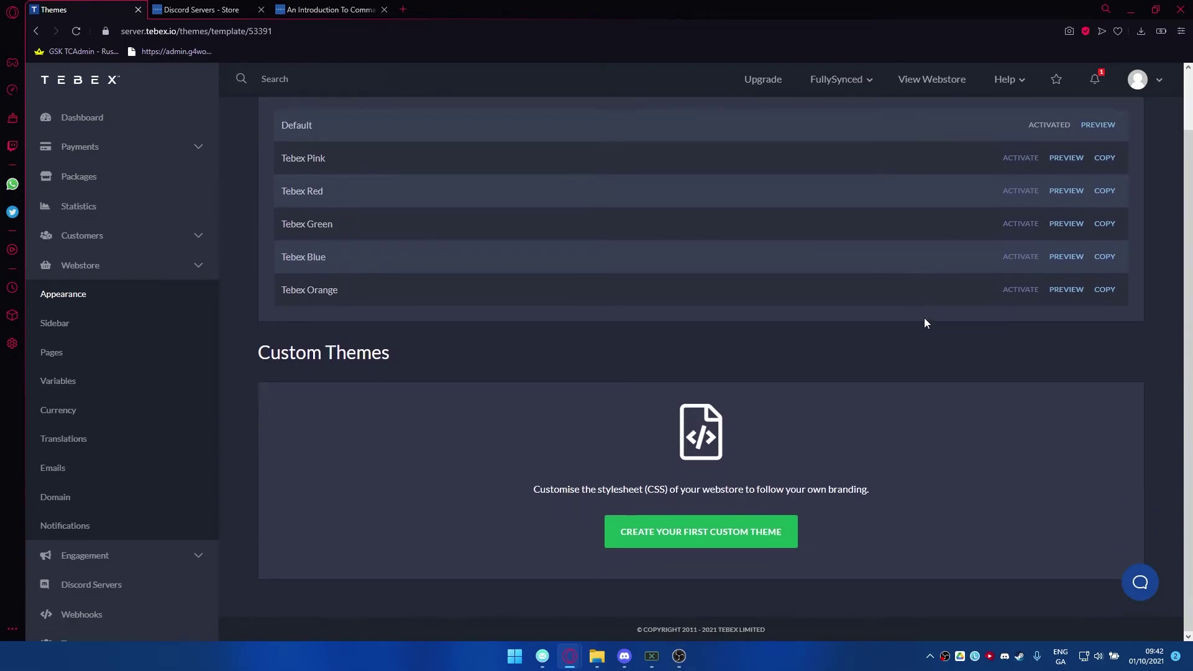
left_click(1020, 192)
Step: Look over the webstore's remaining appearance settings and open its list of sidebar modules
scroll(408, 334, "down", 7)
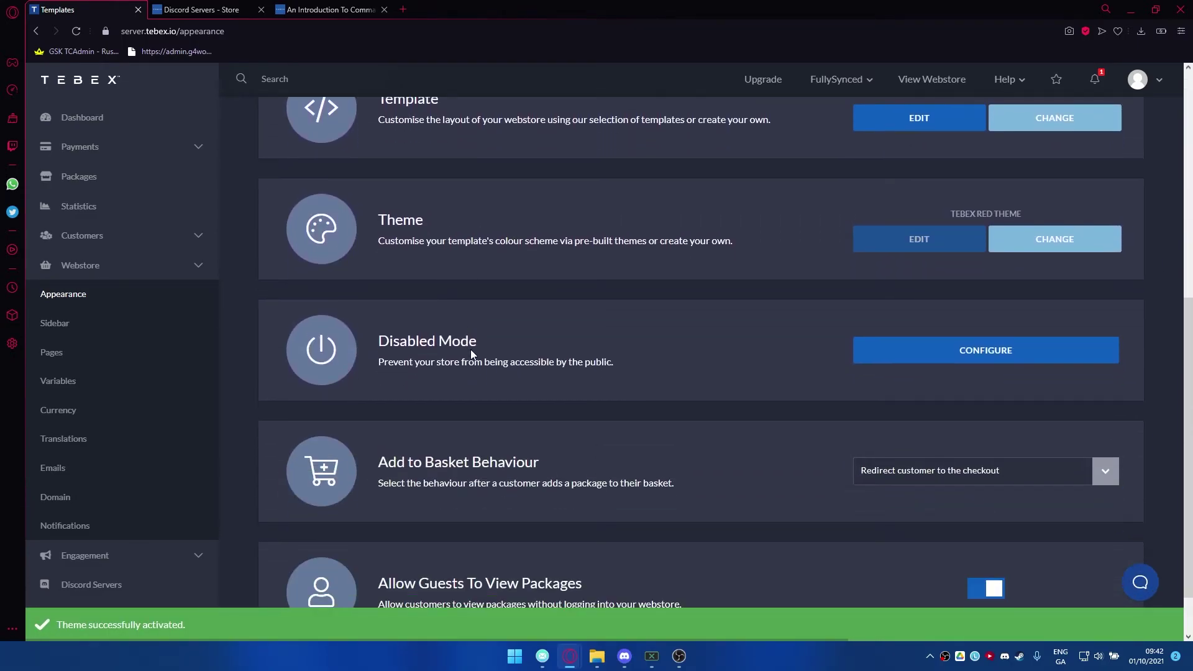
scroll(472, 349, "down", 1)
scroll(481, 354, "up", 6)
scroll(491, 363, "down", 6)
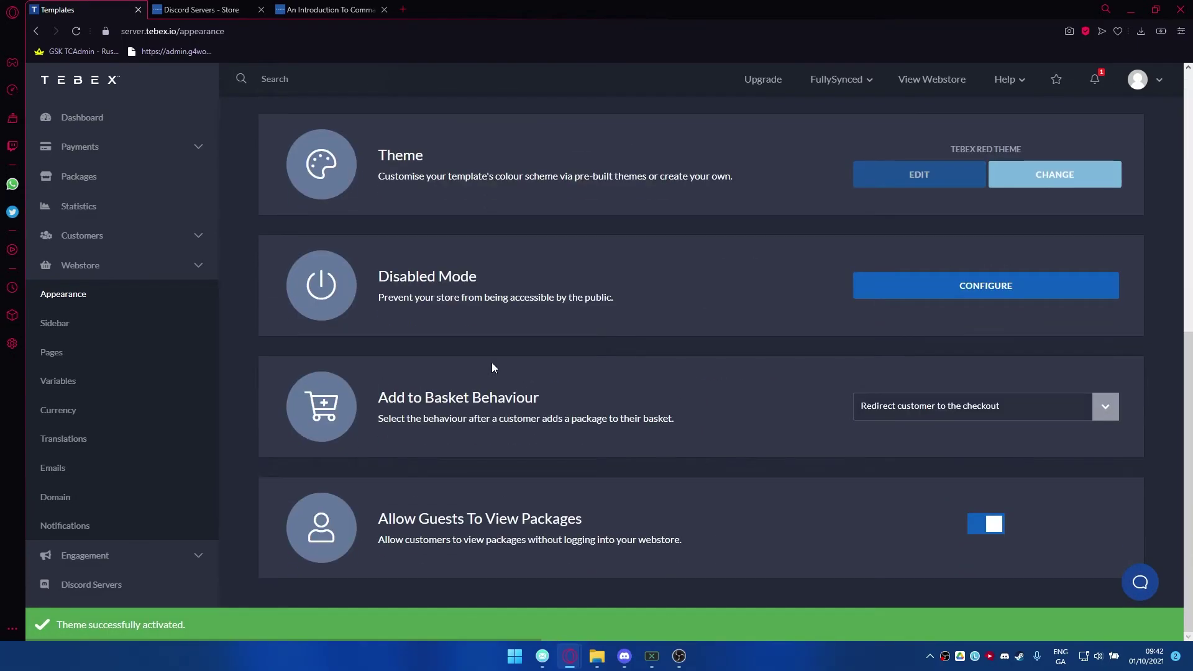
scroll(459, 357, "up", 7)
left_click(77, 323)
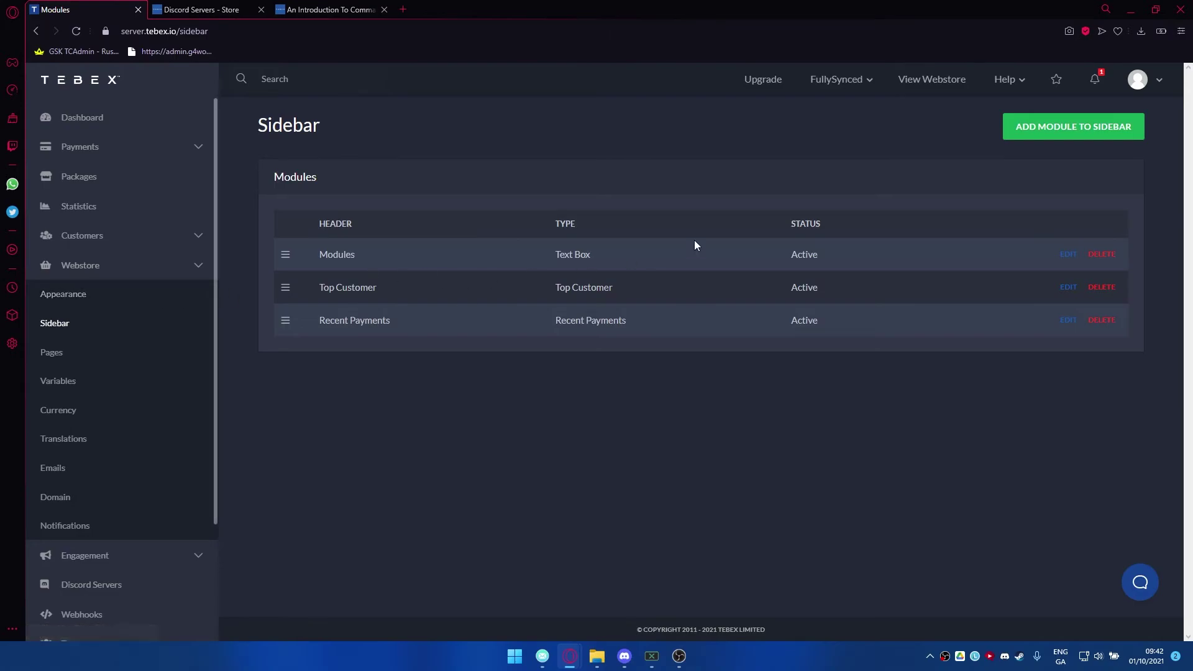
Step: View the live webstore and examine its homepage text and sidebar modules
left_click(936, 80)
left_click(425, 8)
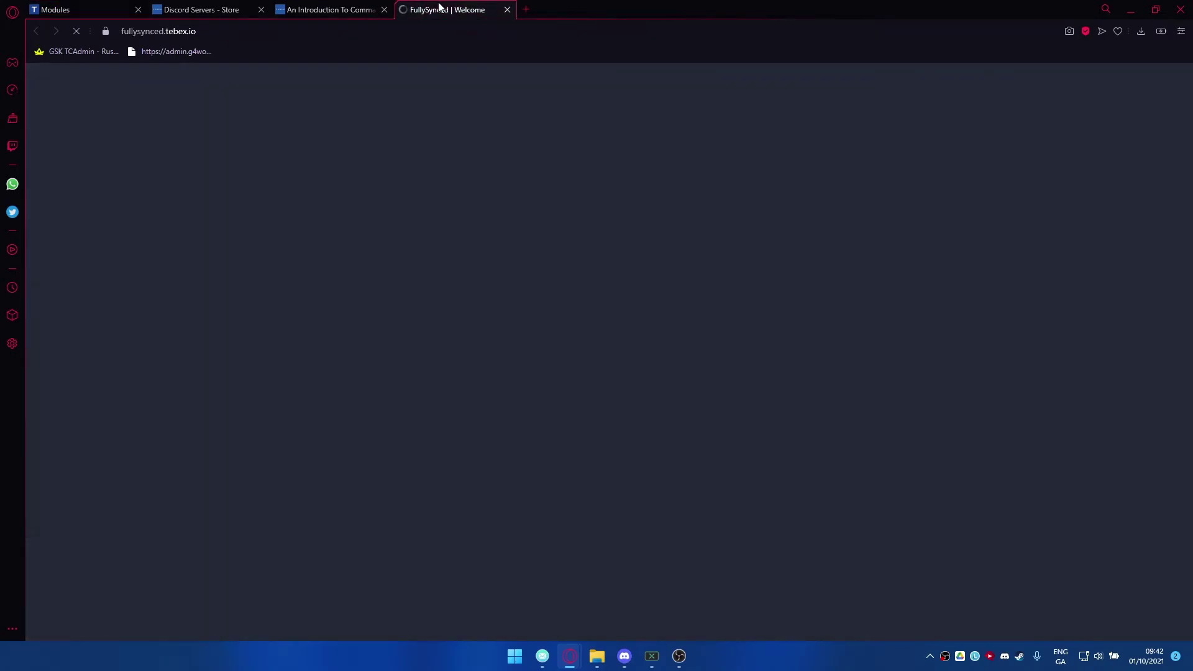
scroll(249, 405, "down", 1)
scroll(255, 405, "up", 2)
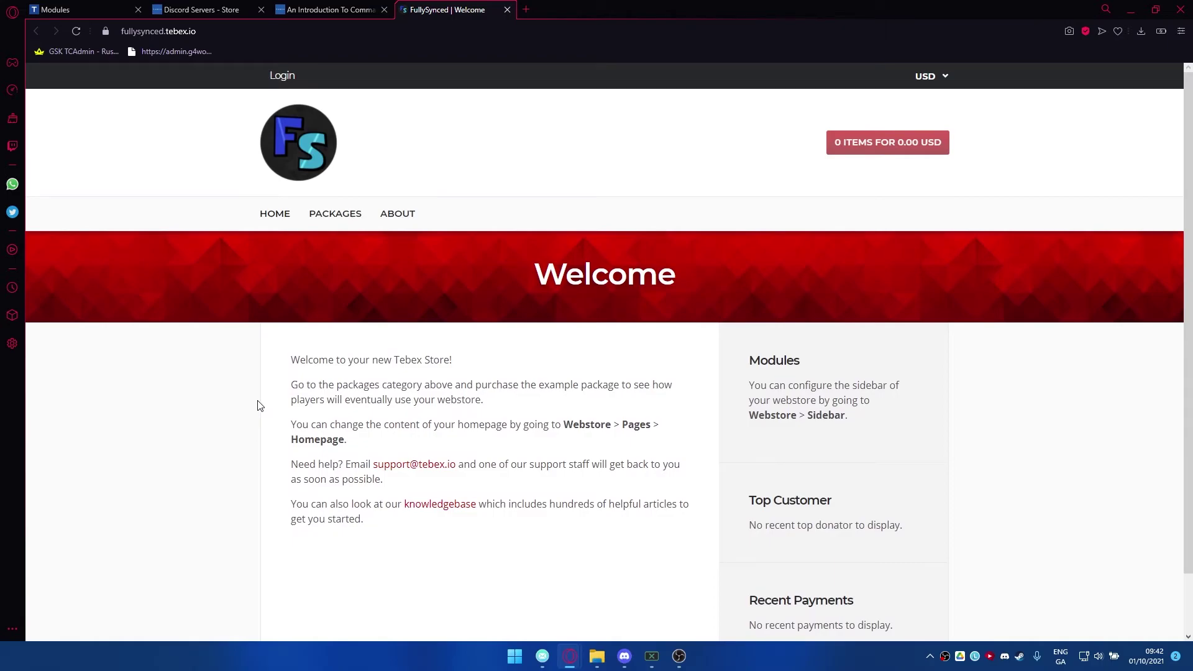
scroll(259, 405, "down", 1)
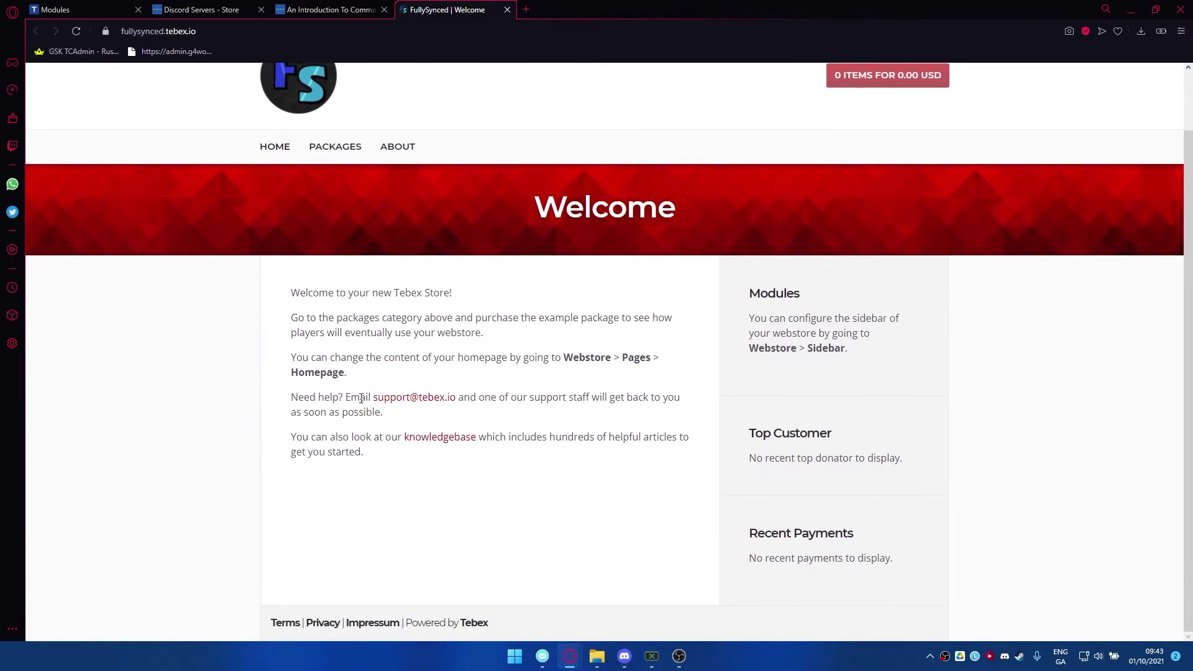
scroll(311, 261, "up", 1)
scroll(376, 342, "down", 1)
left_click_drag(760, 287, 733, 297)
left_click(919, 525)
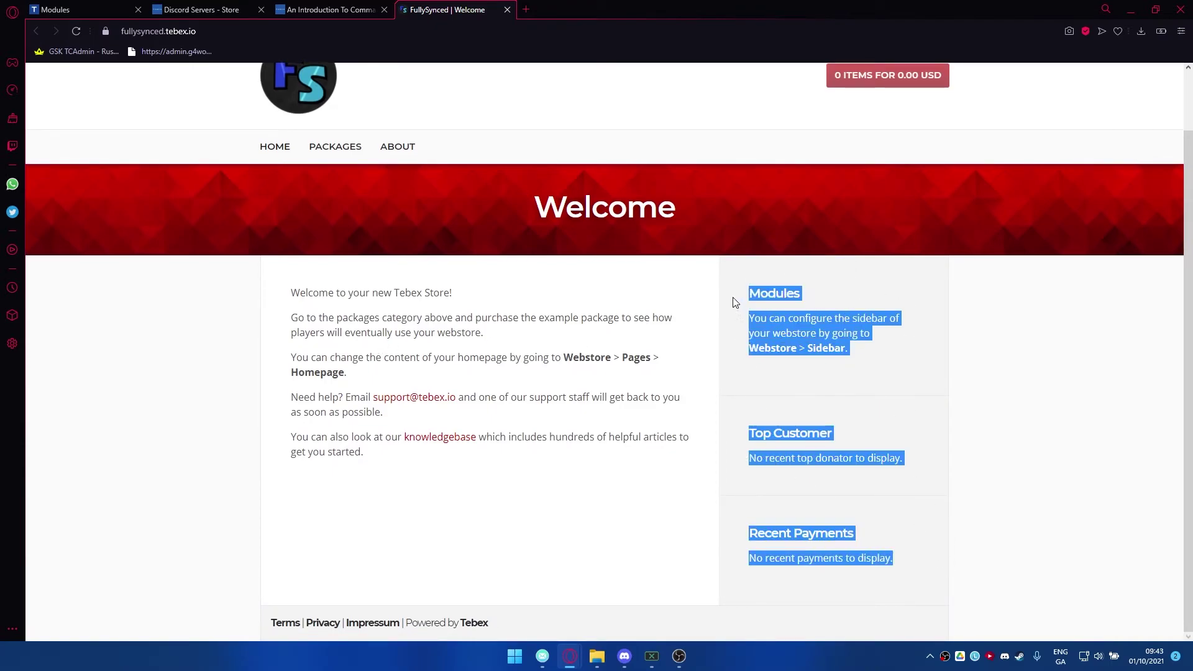
Step: Return to the webstore control panel and open the Wallet page to check its setup and balances
left_click(335, 9)
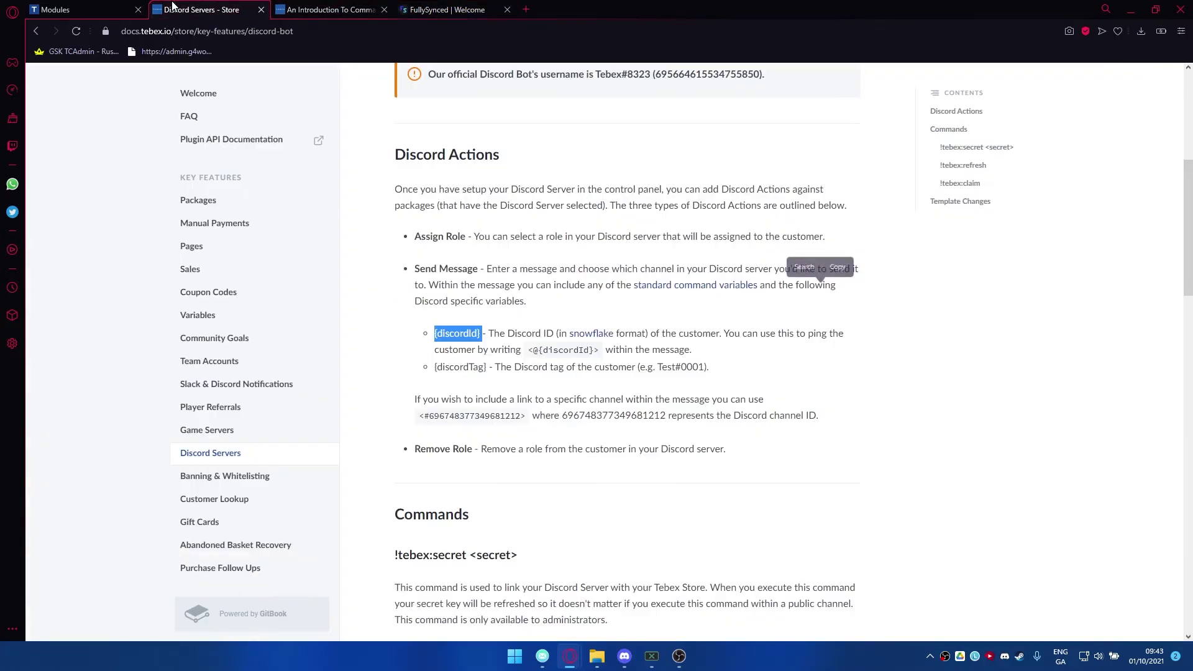
left_click(56, 9)
left_click(124, 148)
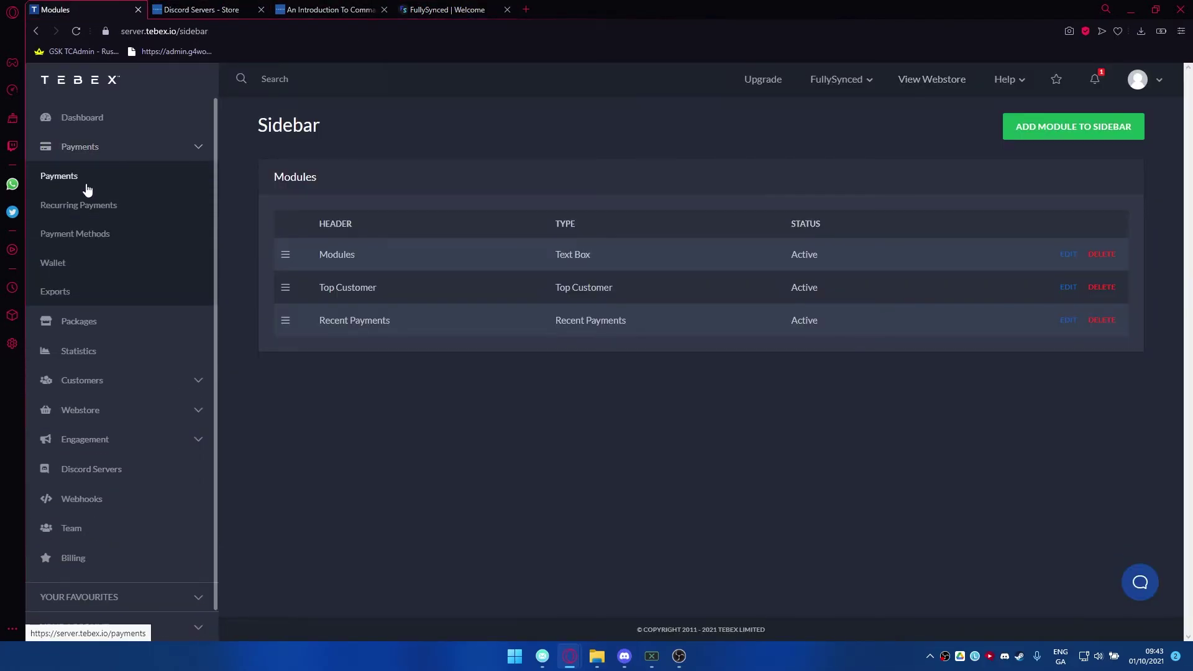
left_click(66, 262)
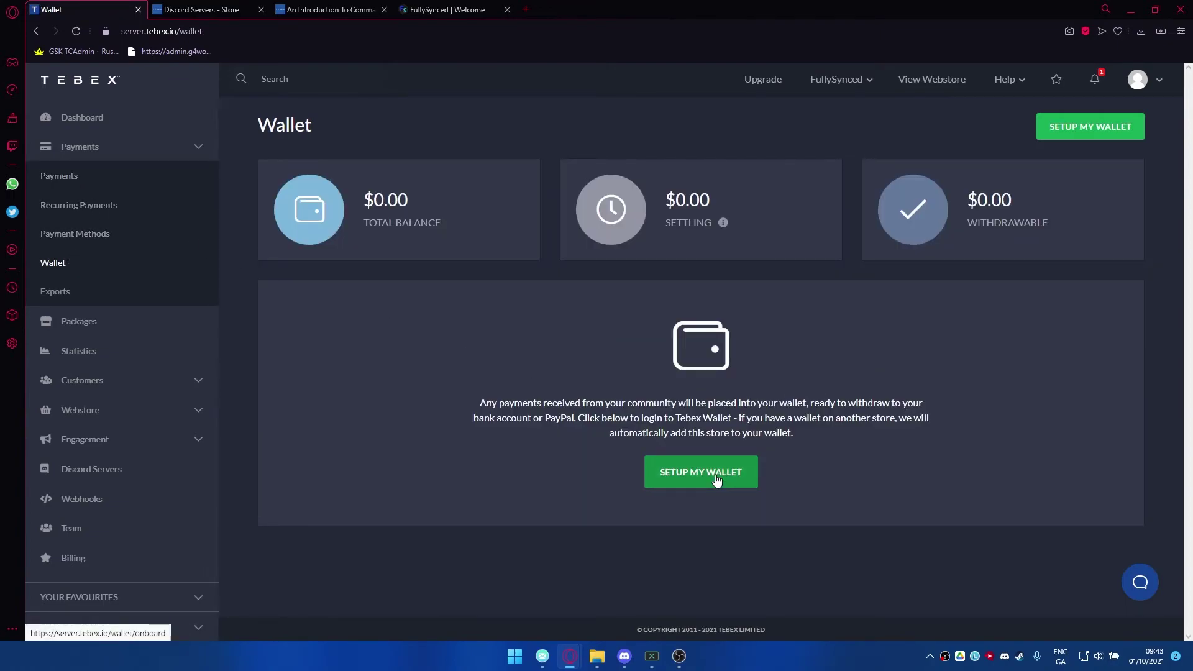
Step: Disable the payment methods listed from Domestic Credit/Debit Cards through Bancontact, including Pix, Alipay, Apostar and the Banco and Bancolombia entries
left_click(109, 235)
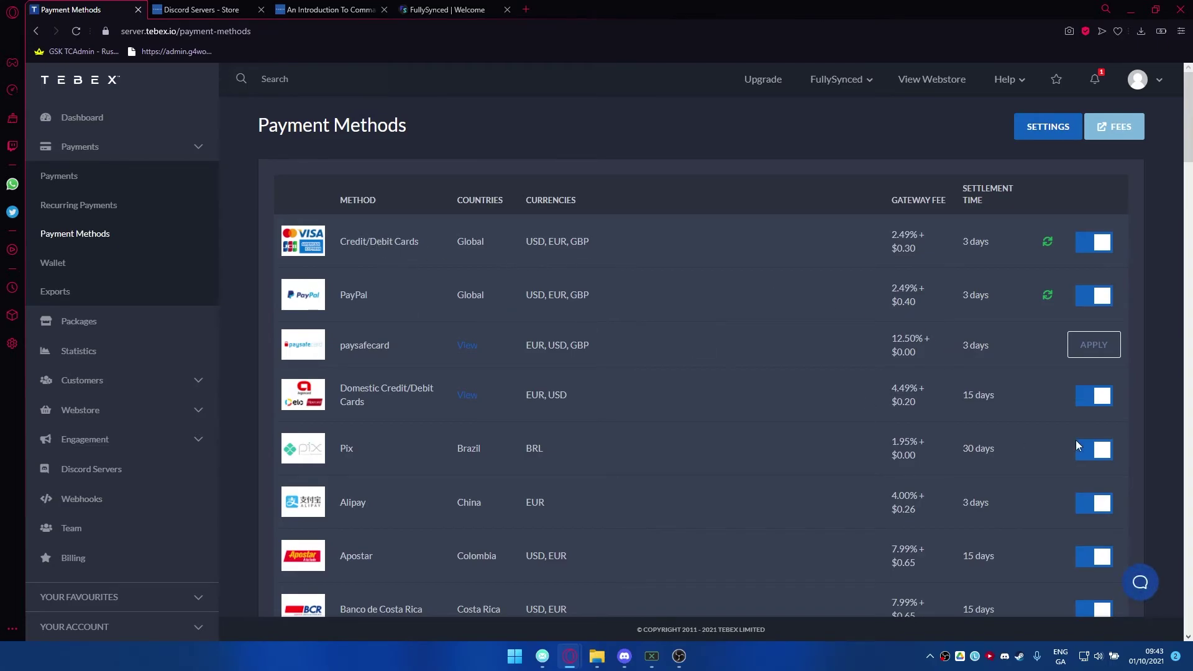
left_click(1094, 395)
left_click(1093, 448)
left_click(1097, 502)
left_click(1095, 556)
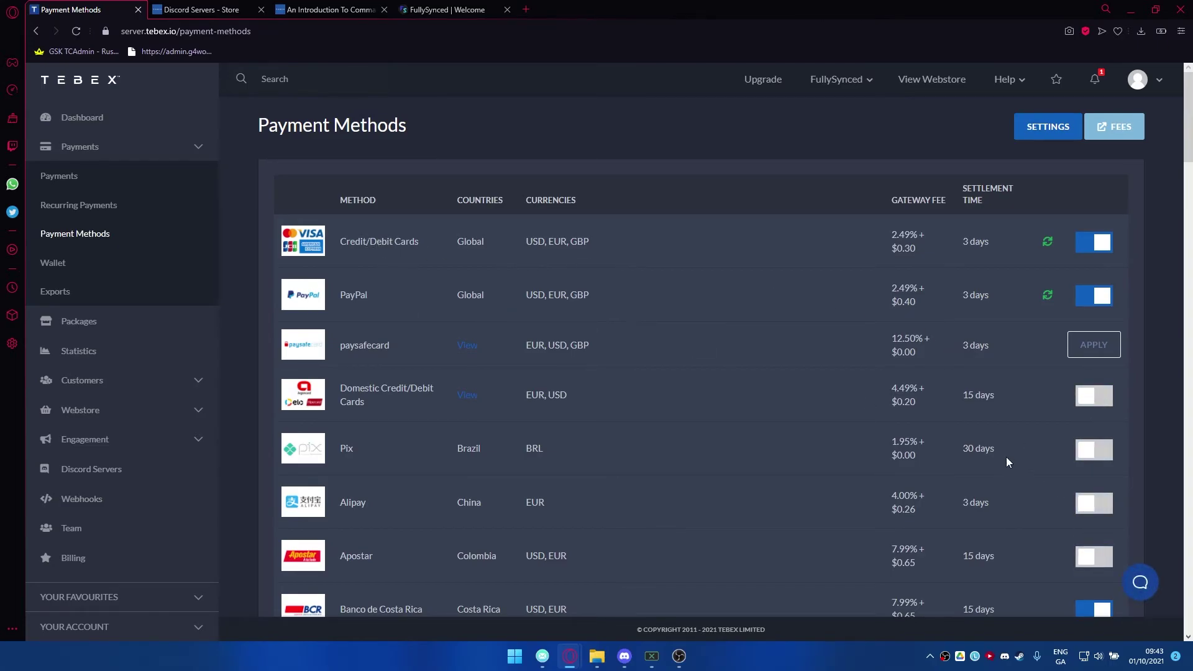
scroll(1008, 459, "down", 2)
left_click(1095, 486)
left_click(1095, 540)
left_click(1100, 592)
scroll(1109, 577, "down", 4)
left_click(1100, 396)
left_click(1098, 454)
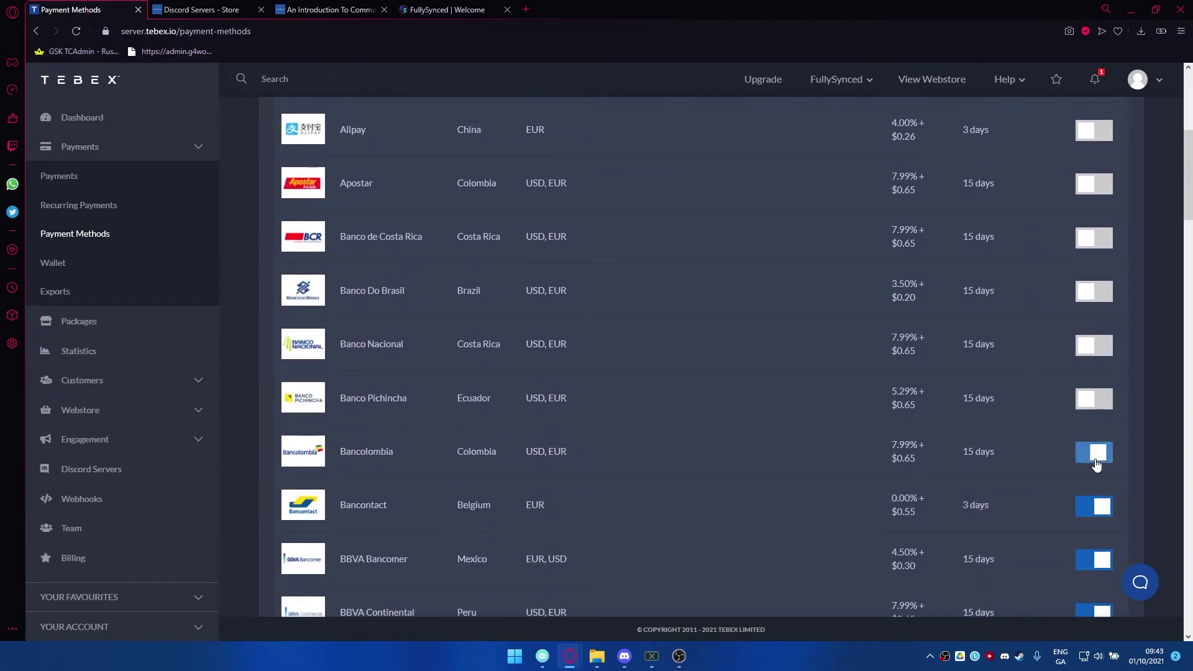
left_click(1098, 508)
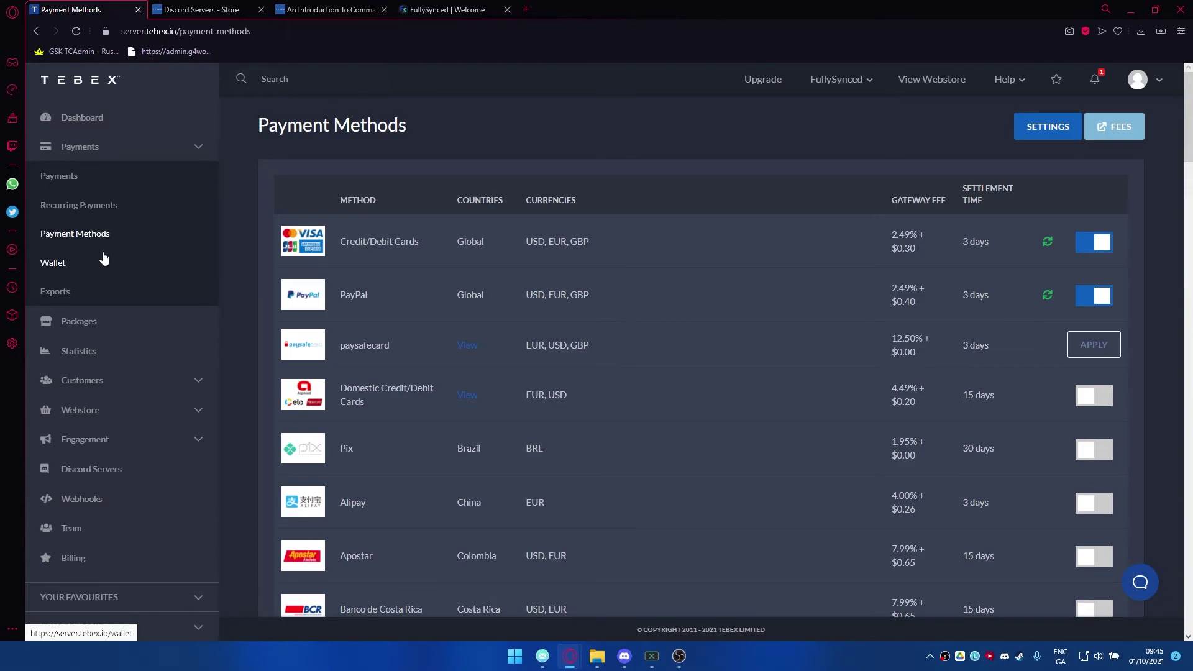
Step: Open the webstore's homepage content for editing and clear all of its existing text
scroll(87, 333, "down", 1)
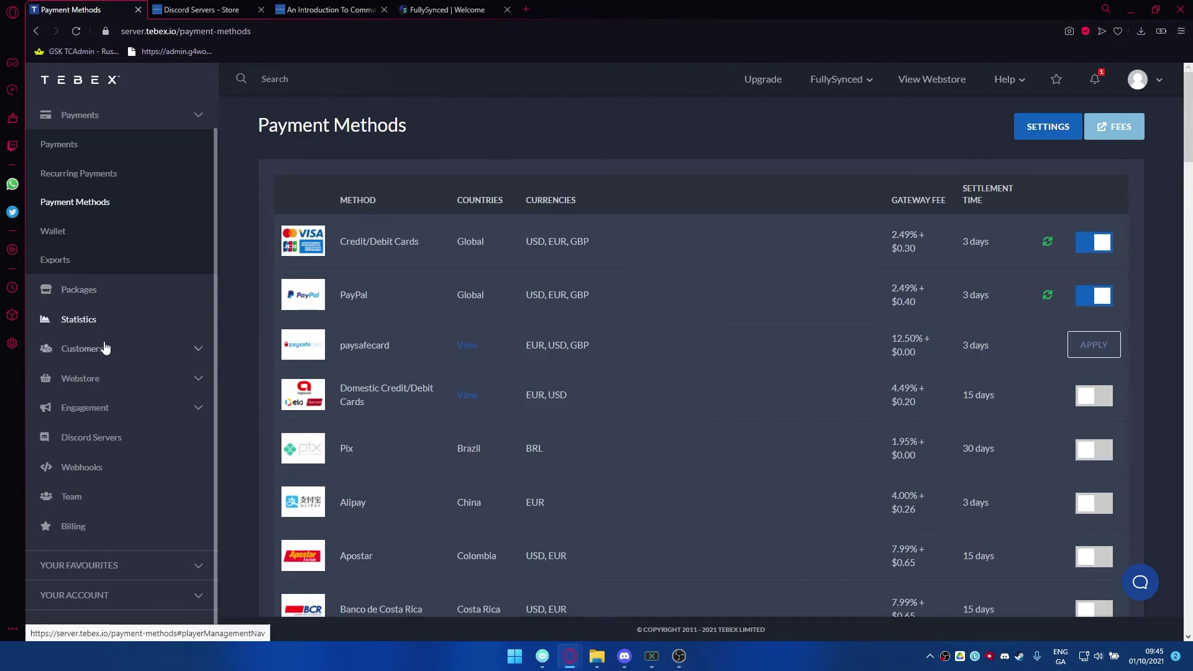
left_click(98, 377)
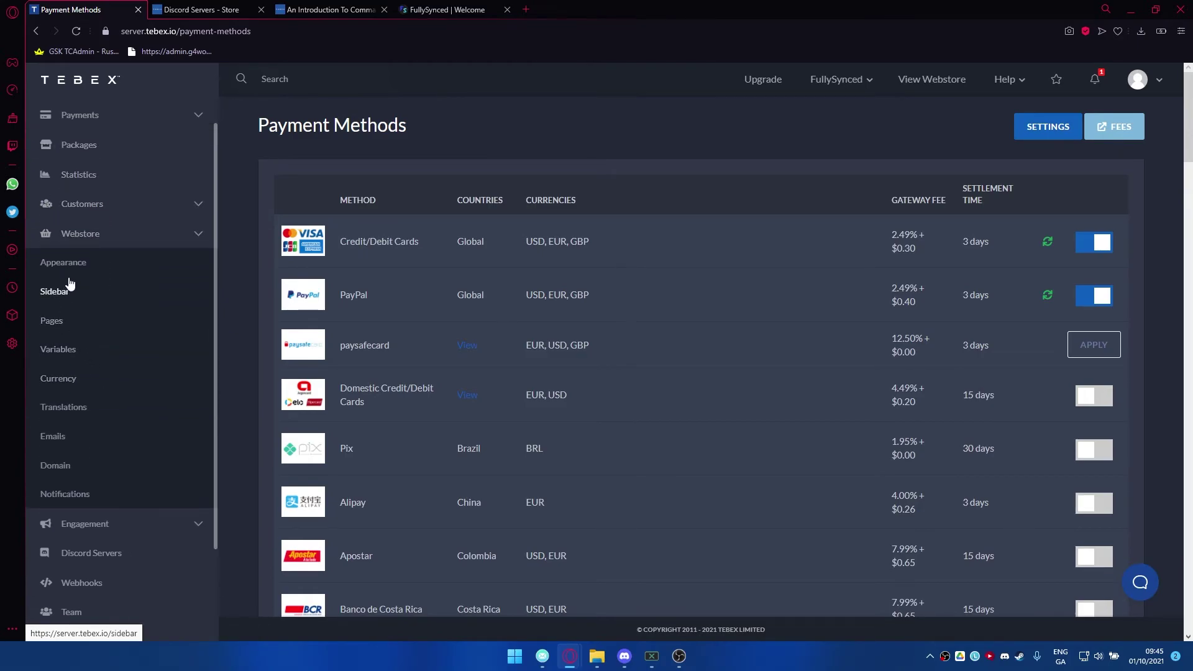
left_click(52, 318)
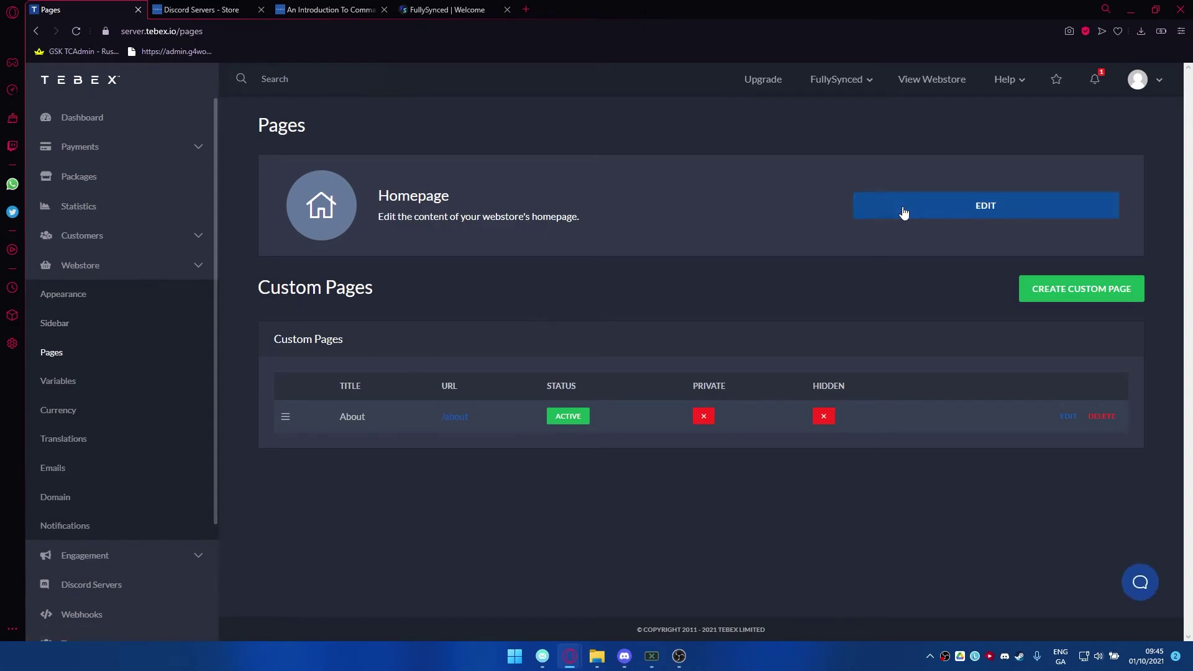
left_click(903, 211)
left_click_drag(657, 411, 159, 307)
key("BackSpace")
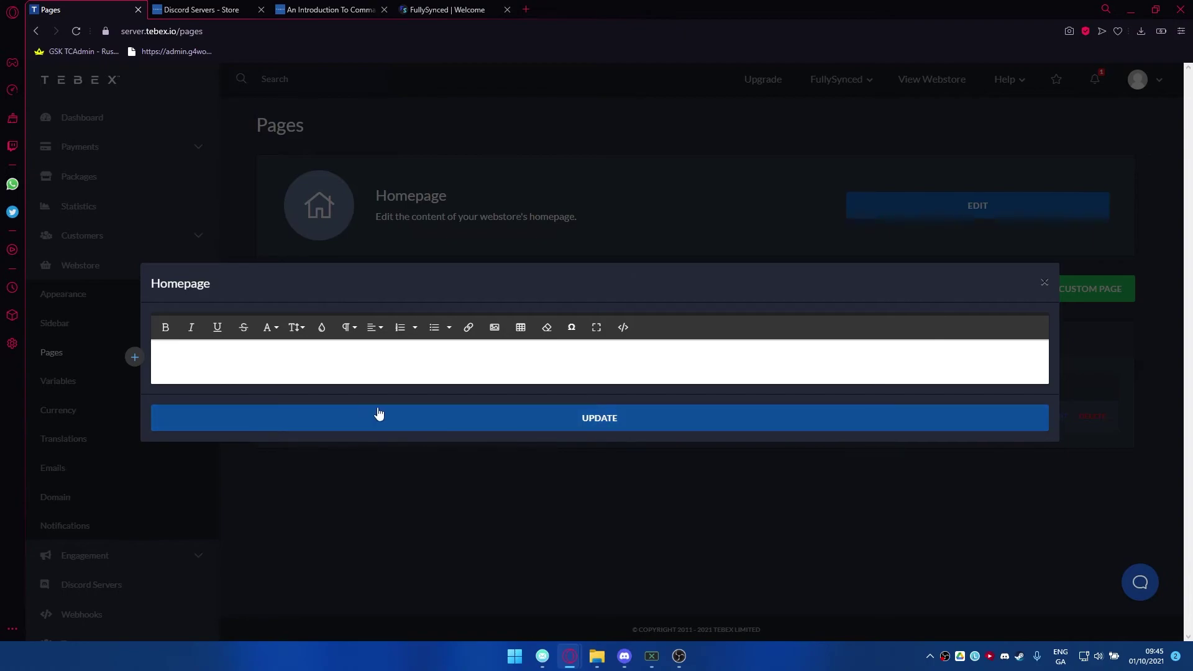
Step: Enter "Poggers" in bold followed by a blank line as the homepage content and save the update
left_click(165, 326)
type("Poggers")
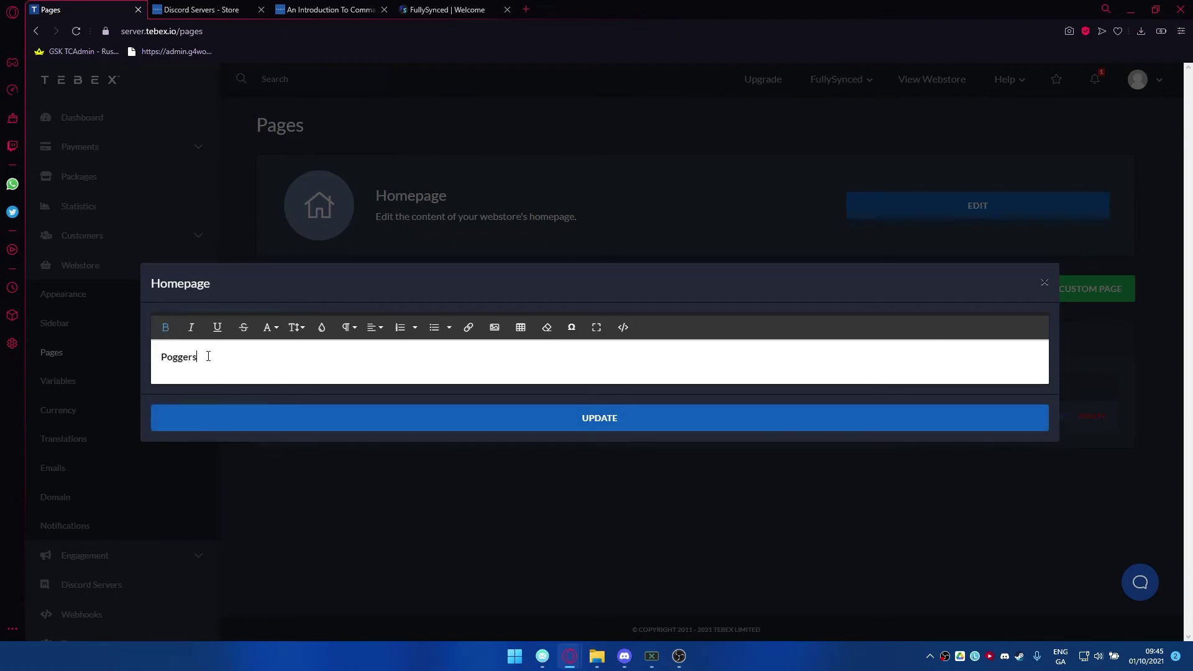
key("Return")
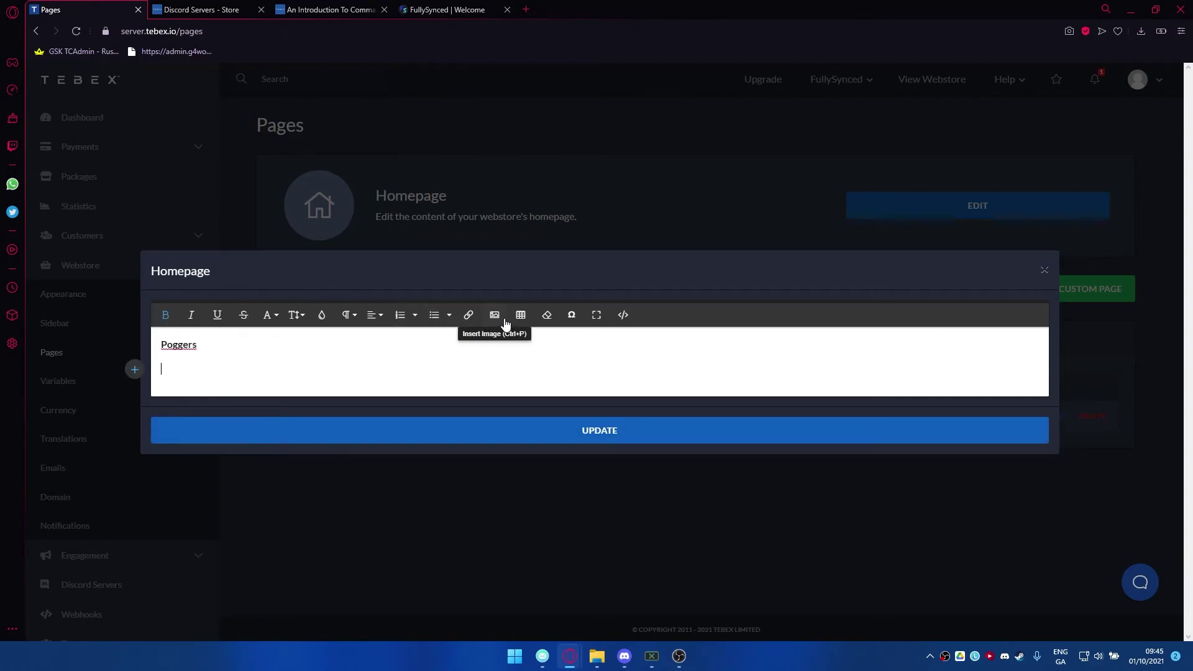
left_click(577, 430)
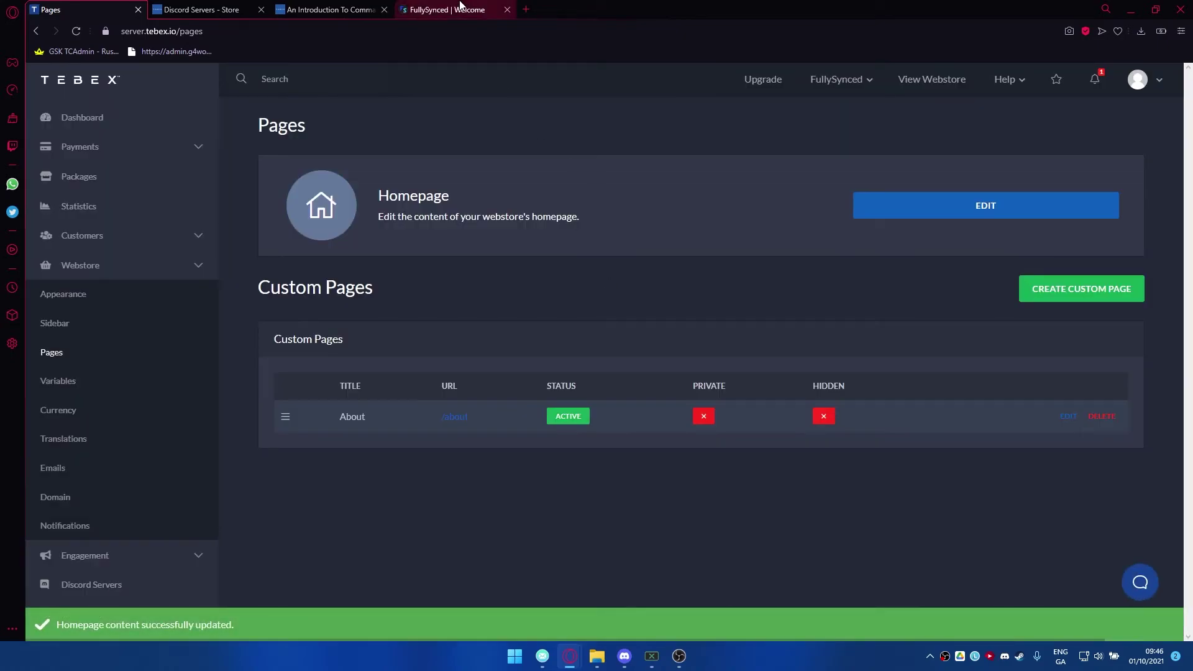
Step: Reload the live webstore to check its homepage text, and view the homepage content's HTML code in the control panel
left_click(459, 5)
left_click(76, 31)
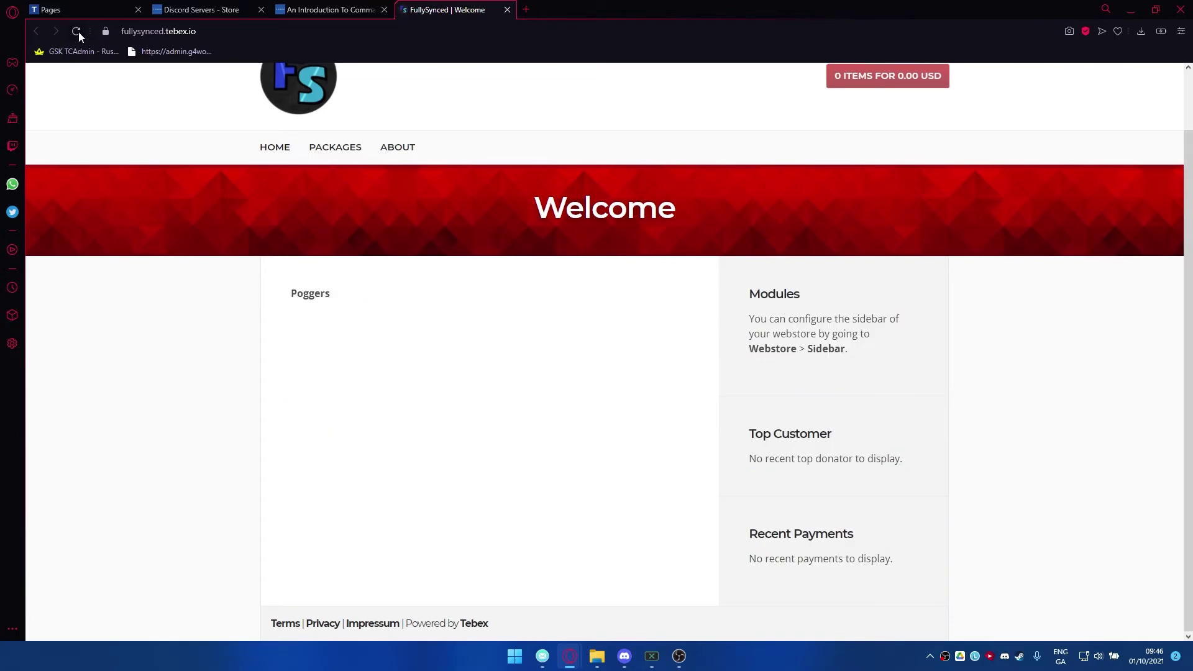
left_click_drag(371, 296, 290, 294)
left_click(410, 330)
key("ctrl+Tab")
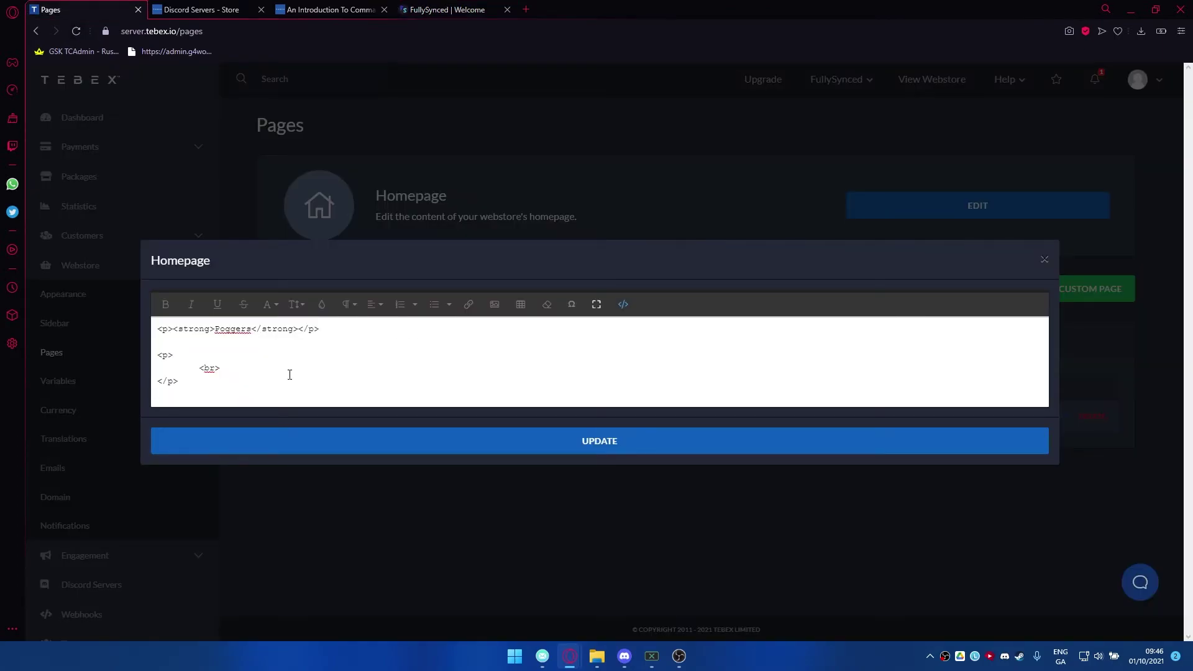
left_click(1044, 260)
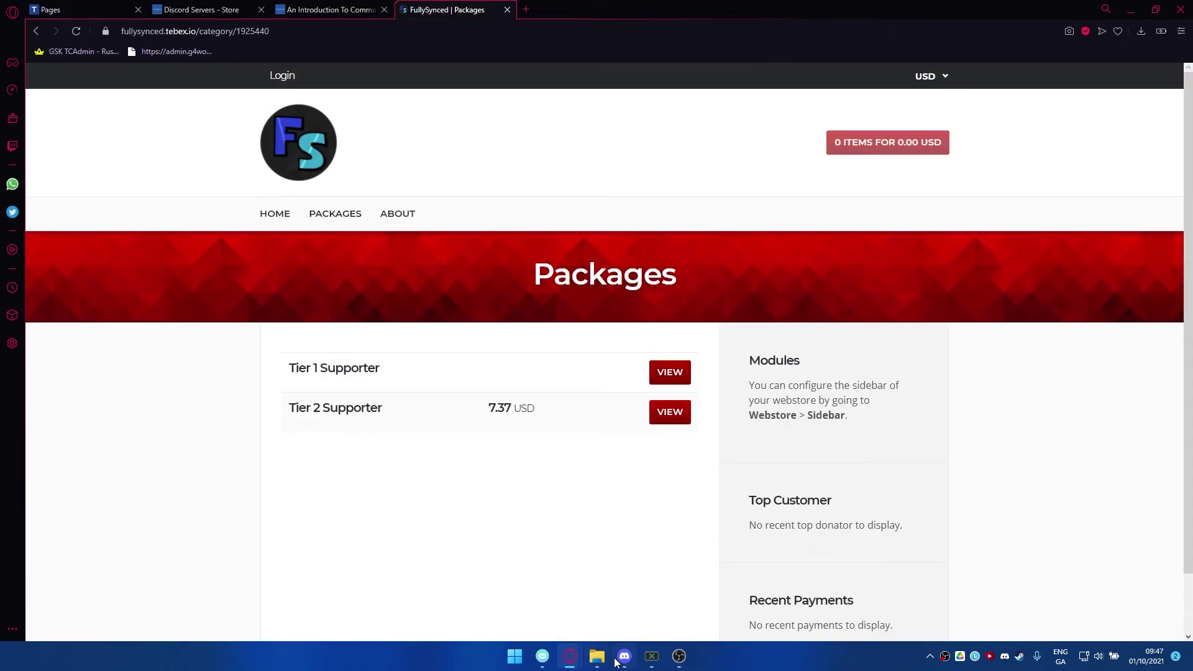
Step: Switch to Discord to check the host member's roles in the Fully Synced server, and return to the webstore
left_click(618, 660)
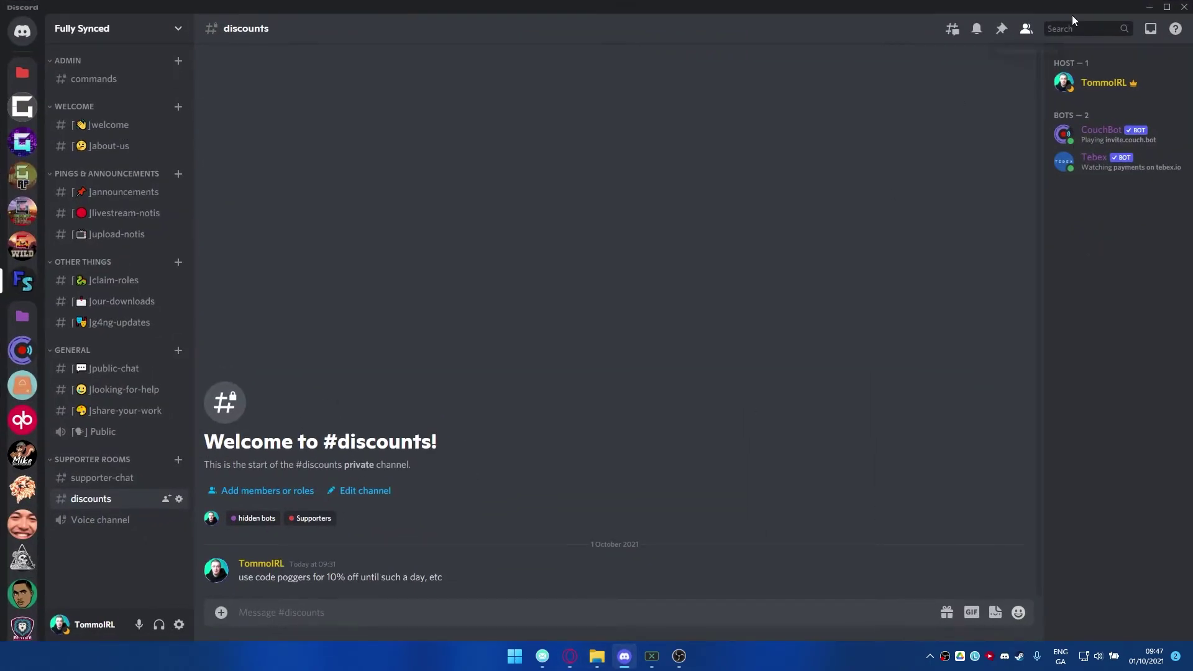
left_click(1089, 88)
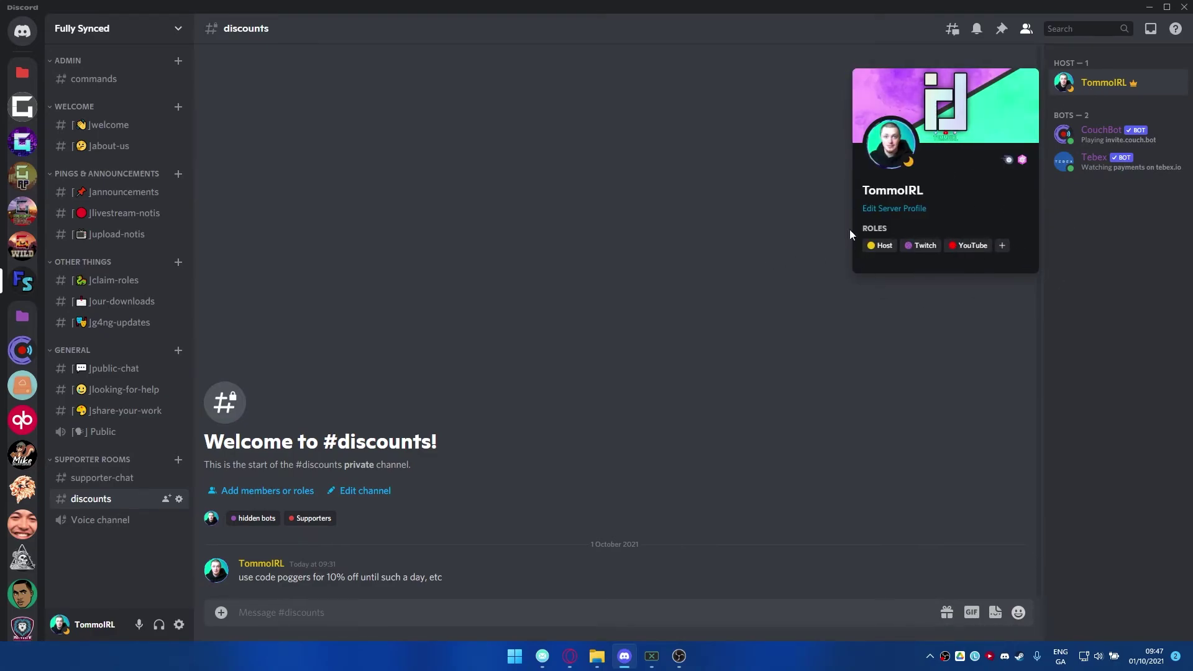
left_click(1112, 83)
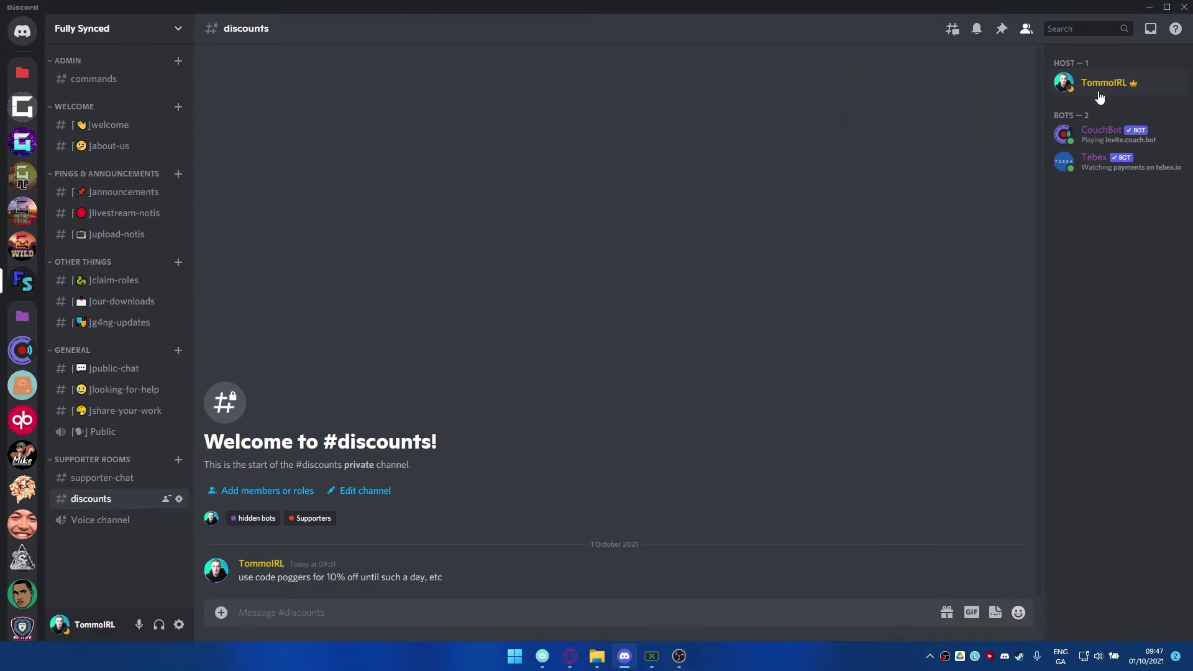
key("alt+Tab")
Step: Subscribe to the Tier 1 Supporter package, authorising Tebex to access the Discord account and entering .99 USD as the amount to pay
left_click(659, 409)
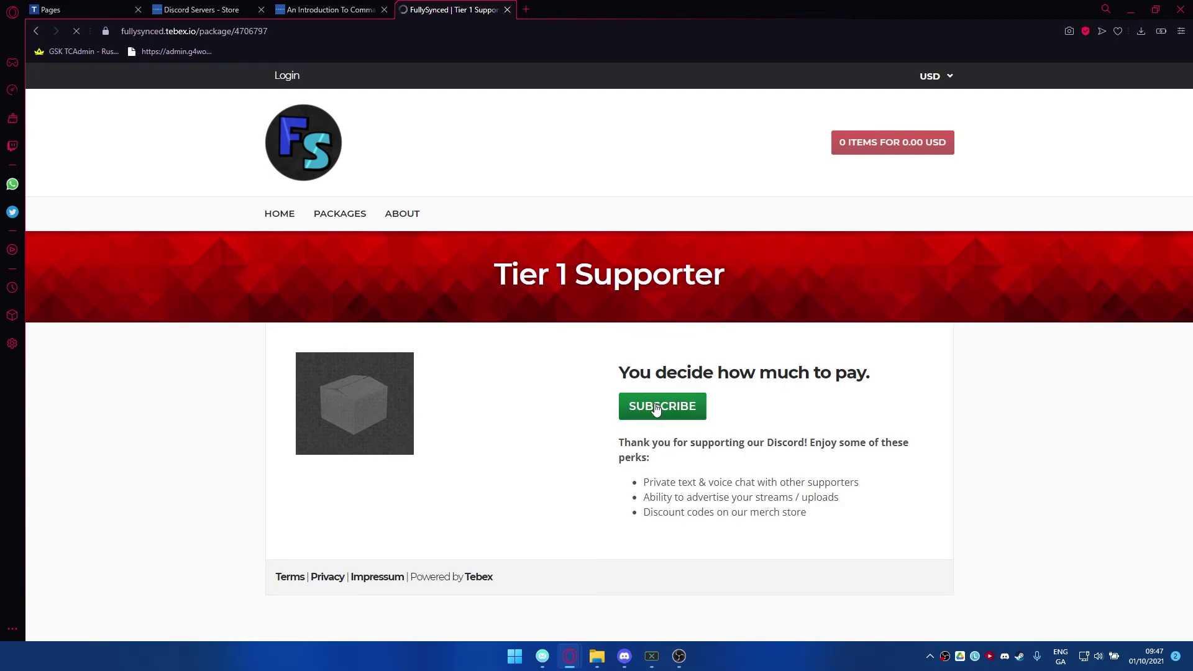
key("alt+Left")
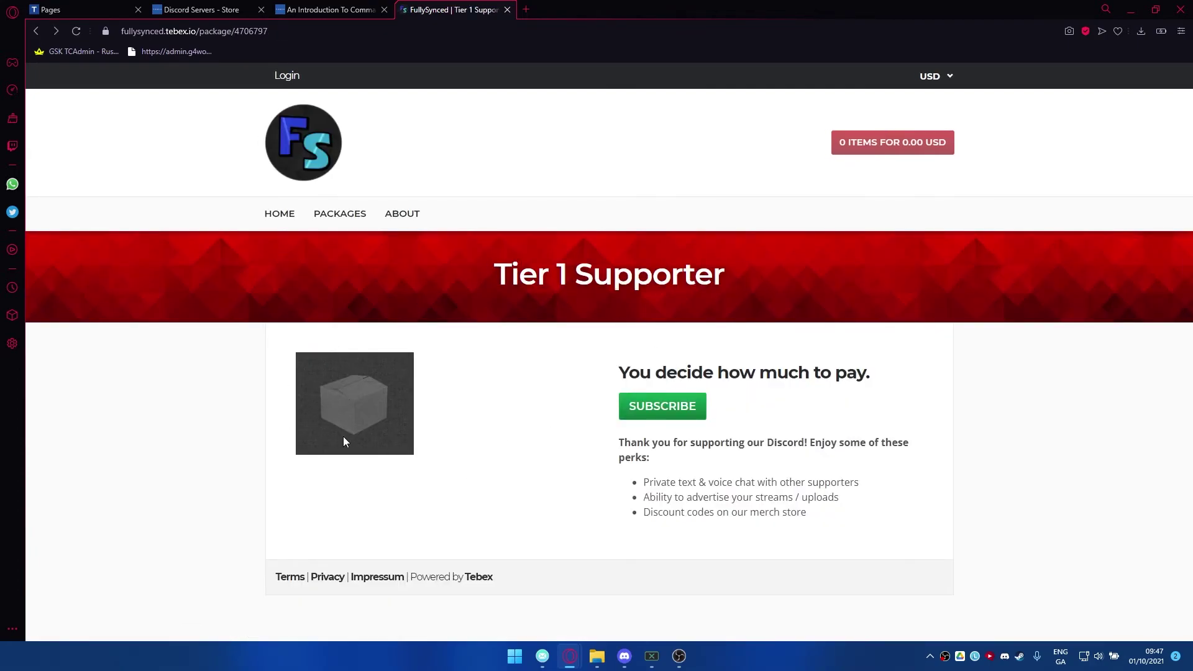
left_click(660, 410)
left_click(384, 423)
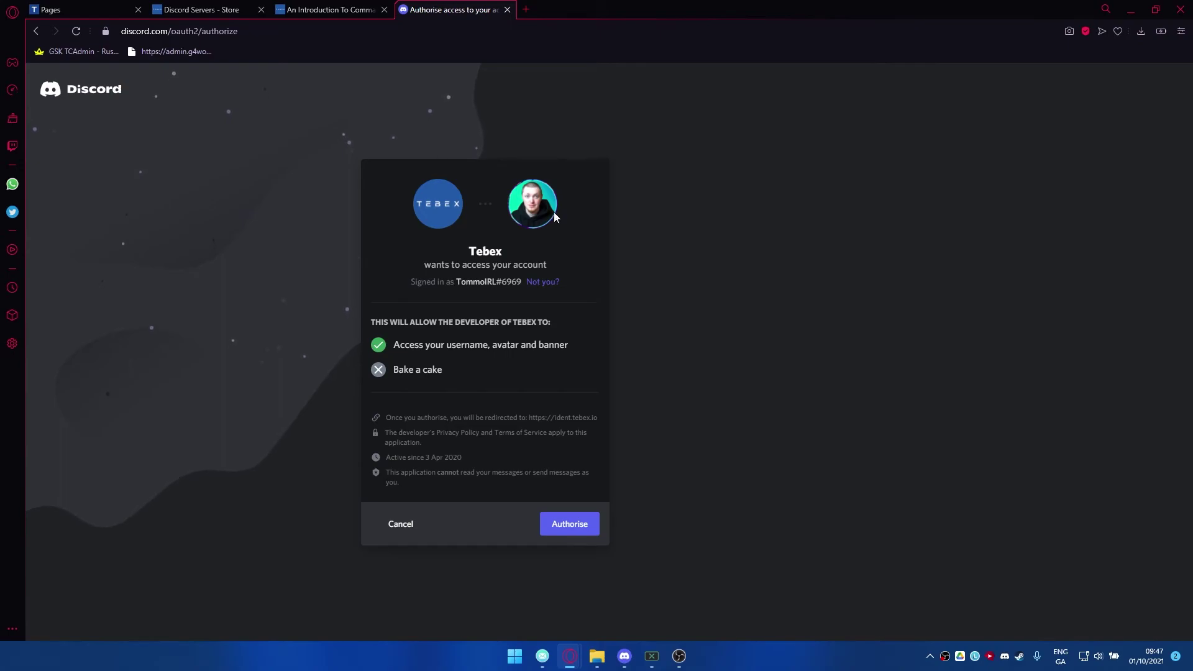
left_click(555, 522)
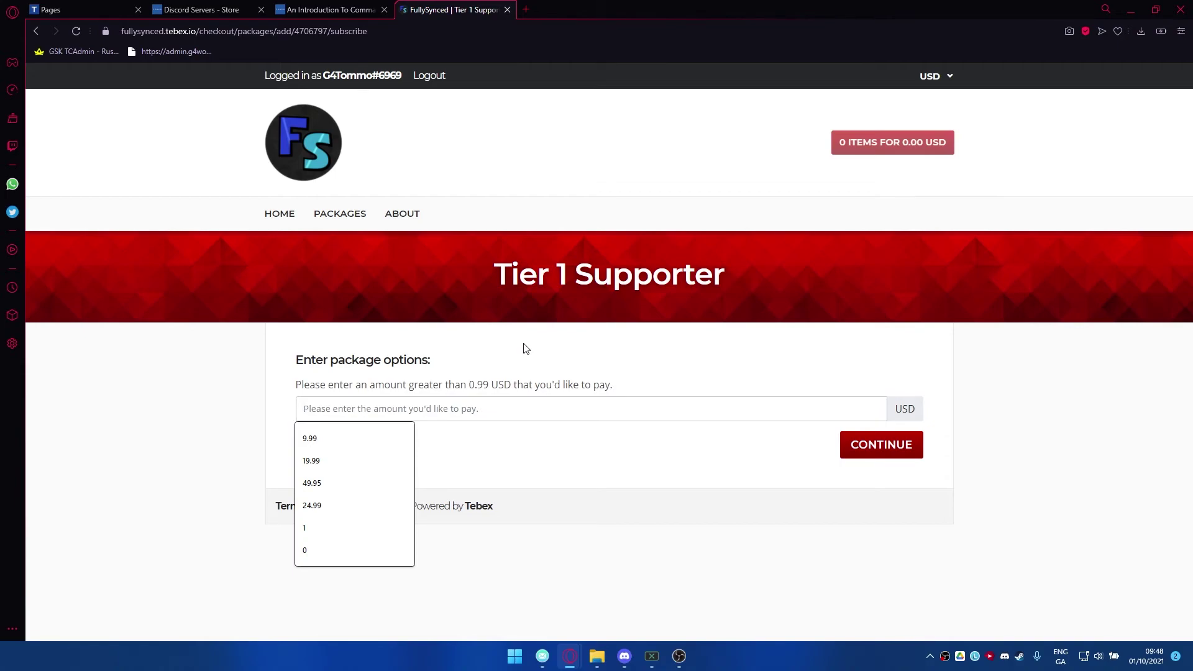
type(".99")
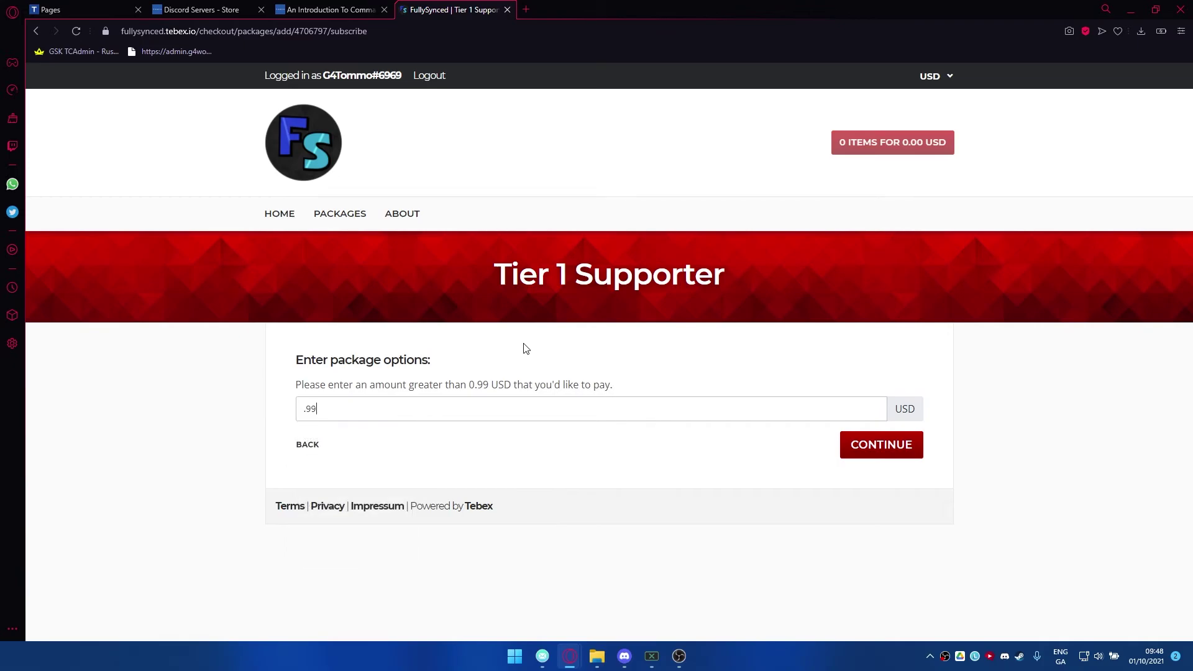
key("Return")
Step: Examine the checkout basket's total, the package's monthly price and the coupon code field
double_click(833, 271)
left_click_drag(858, 272, 920, 273)
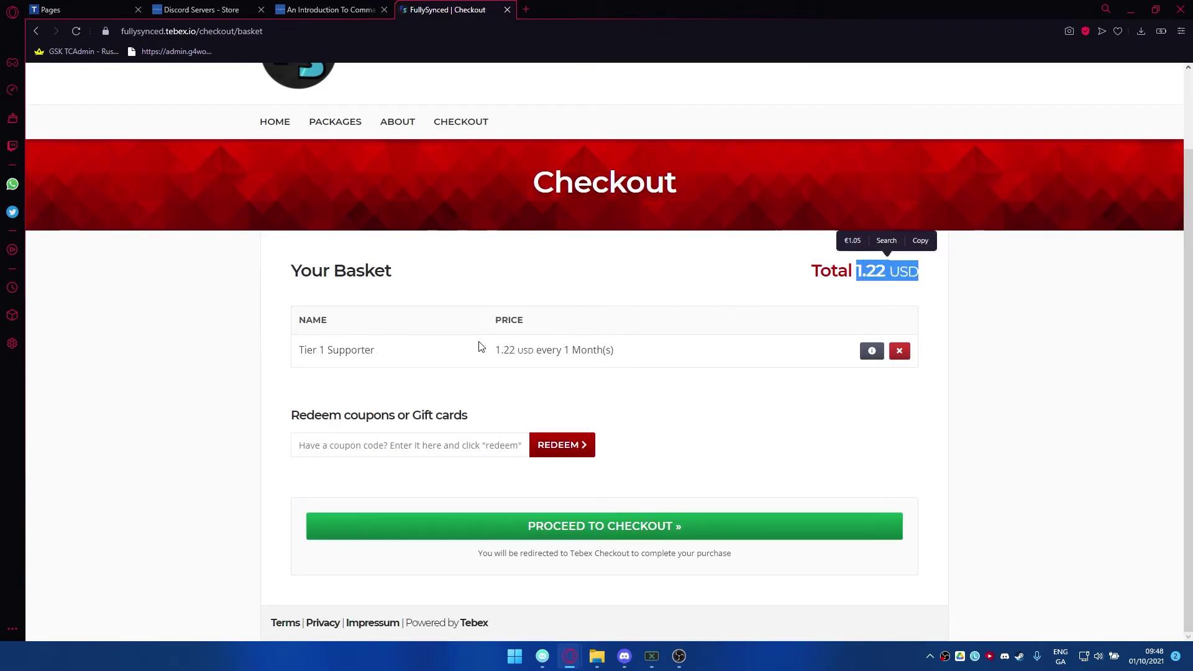
left_click(566, 281)
scroll(255, 399, "up", 2)
scroll(256, 400, "down", 2)
left_click(440, 443)
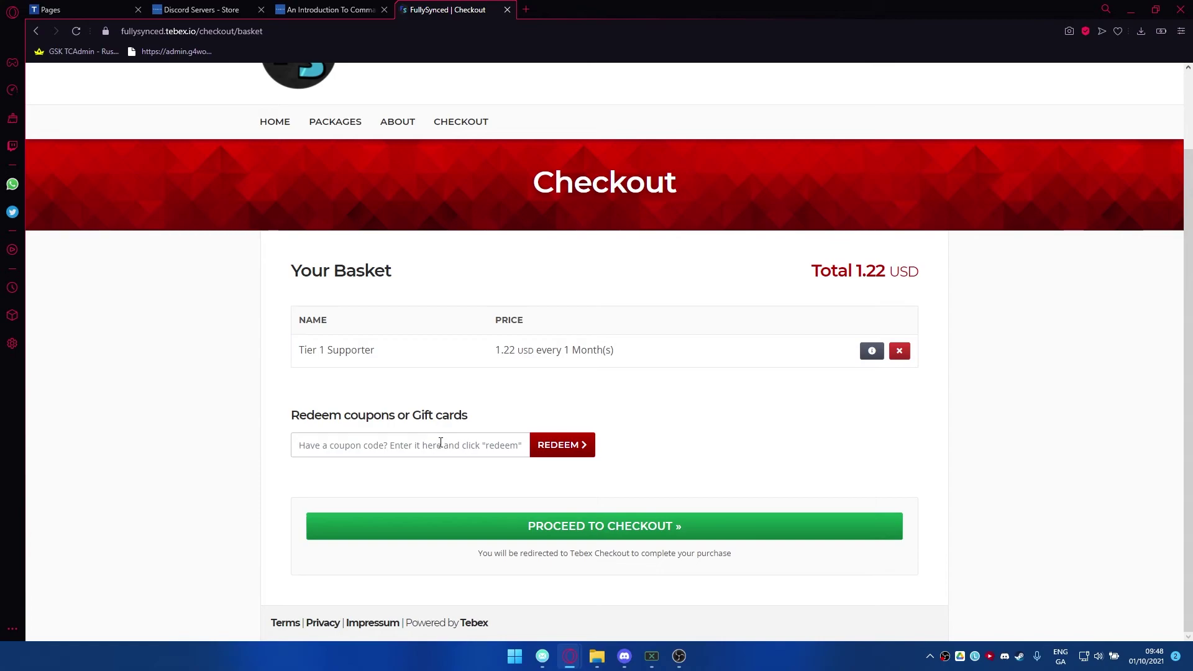